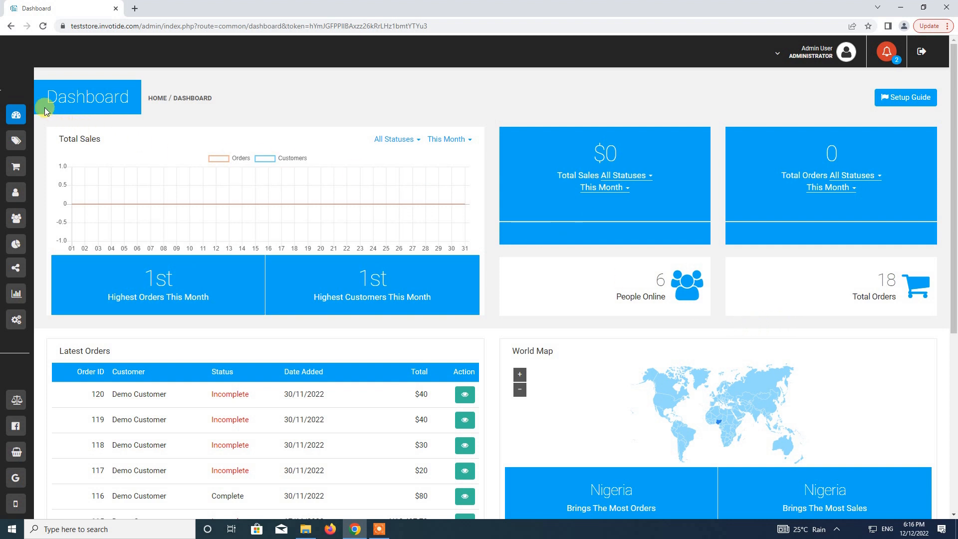
Search the modules for 'channel' and open the Channelize Livestream Shopping module's edit page.
mouse_move(33, 90)
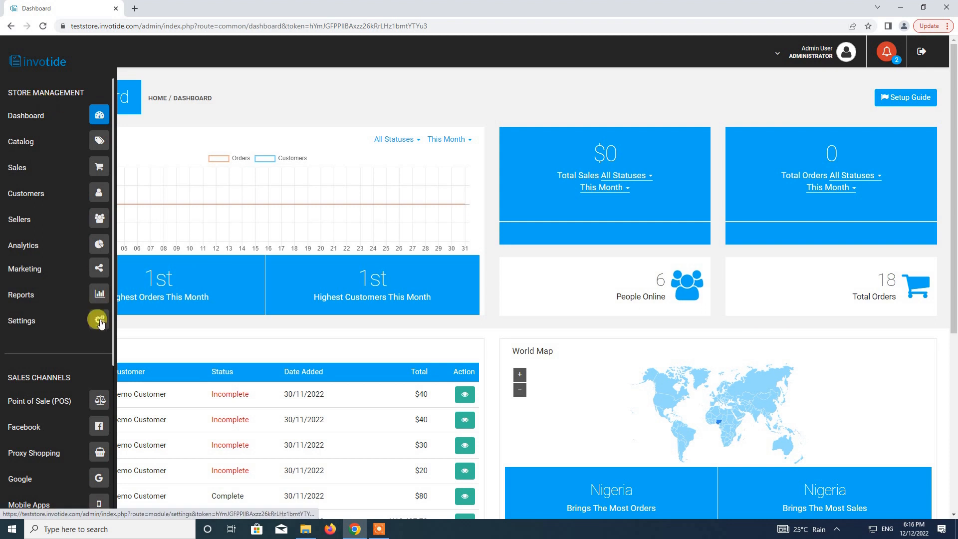
click(99, 322)
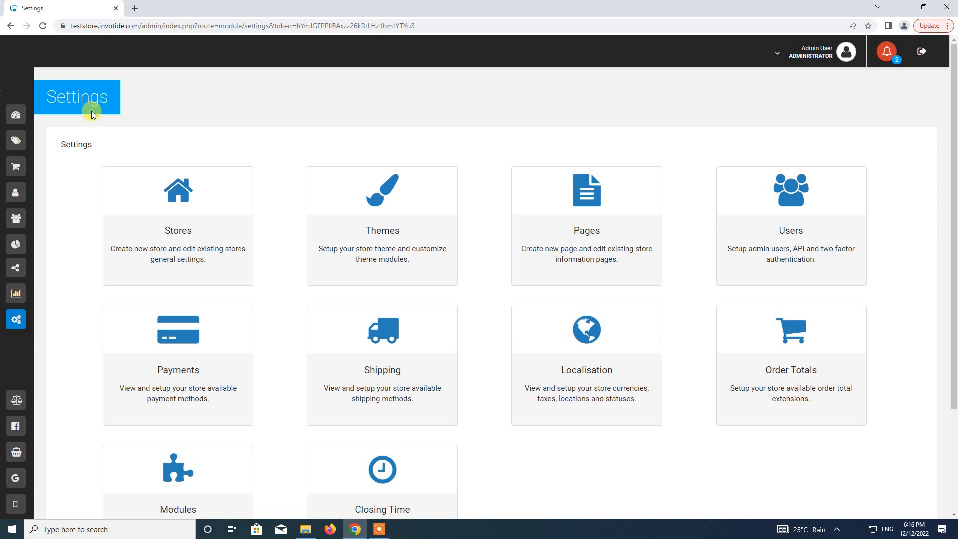
scroll(278, 246, down, 3)
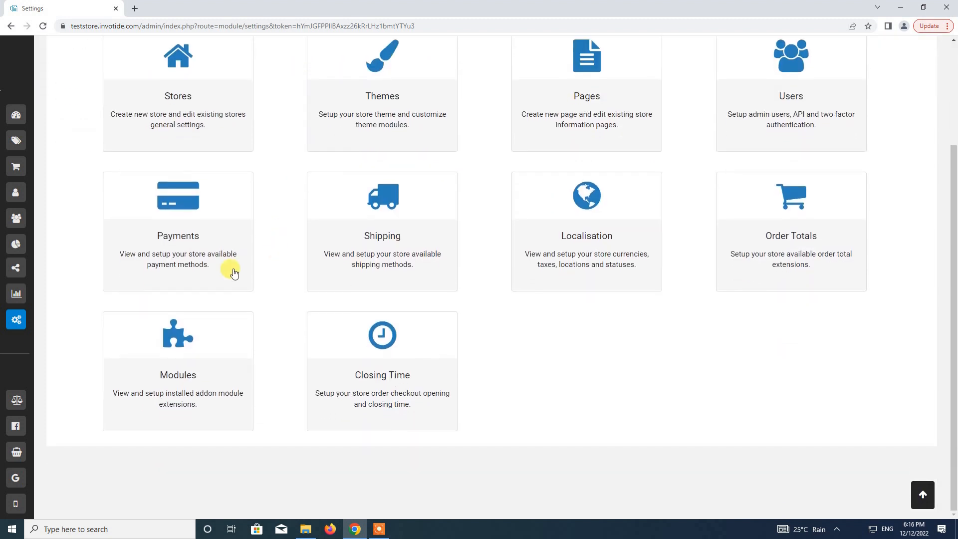
click(178, 349)
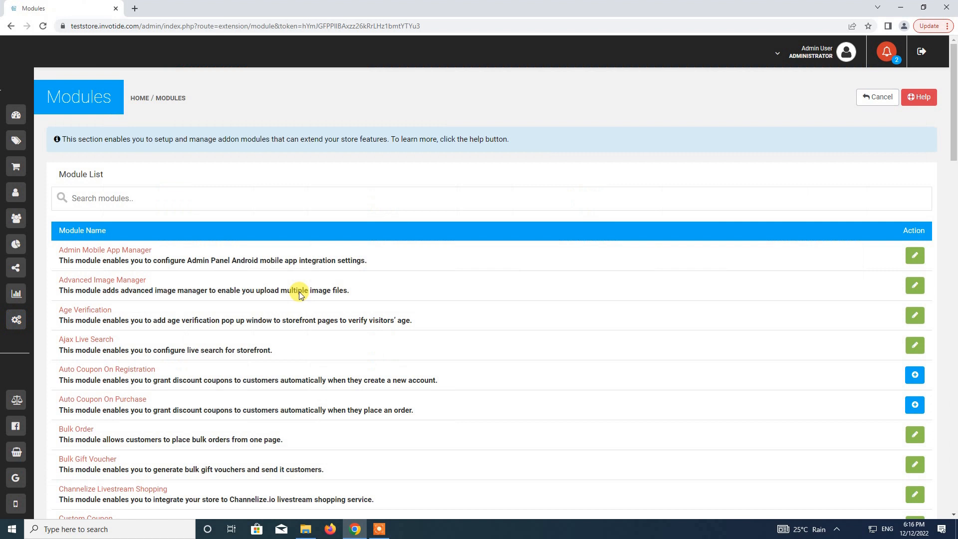
click(140, 197)
text(c)
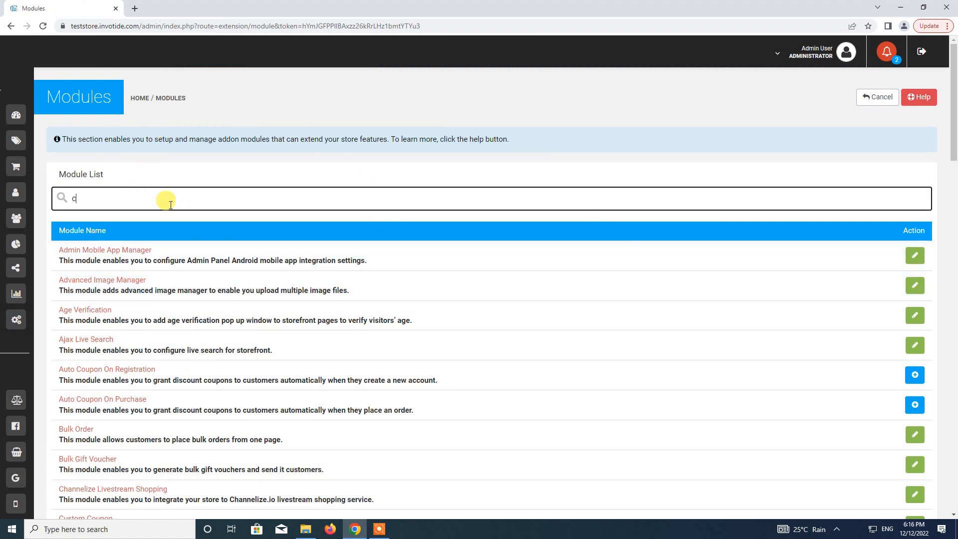
text(hannelize)
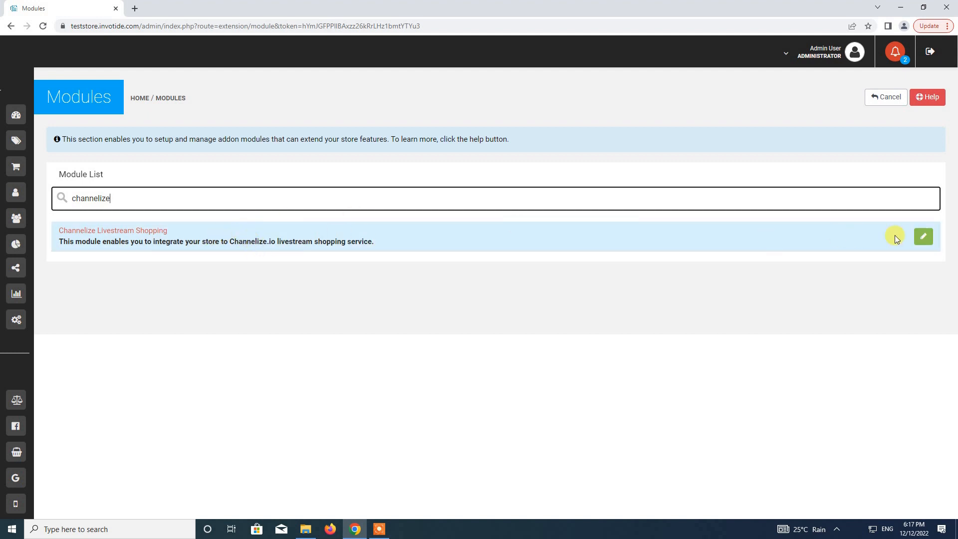
click(923, 238)
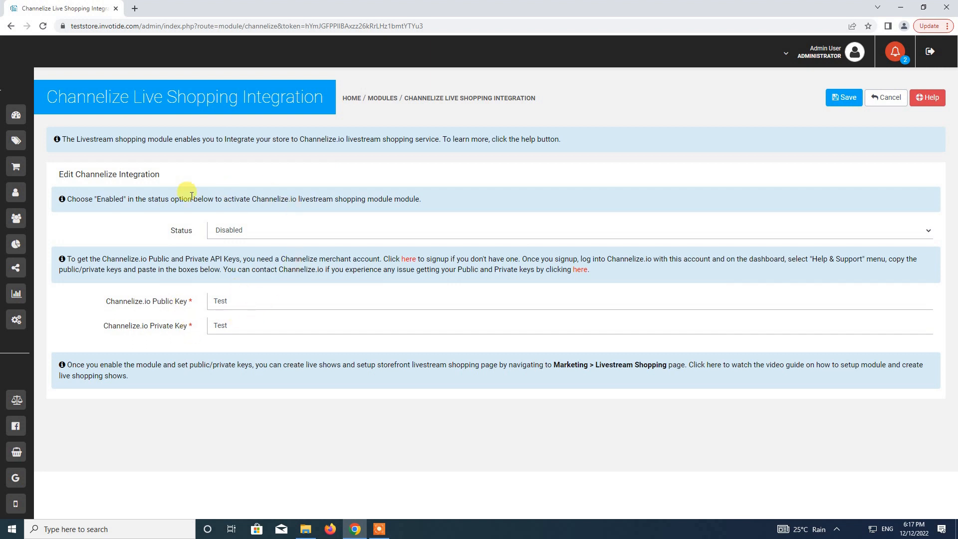
Switch the Channelize integration Status from Disabled to Enabled.
click(252, 230)
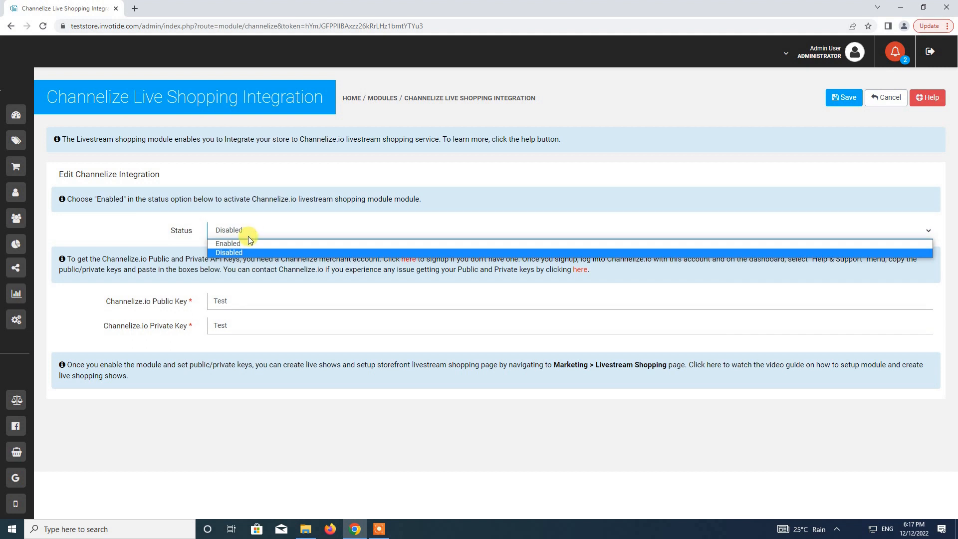
click(245, 244)
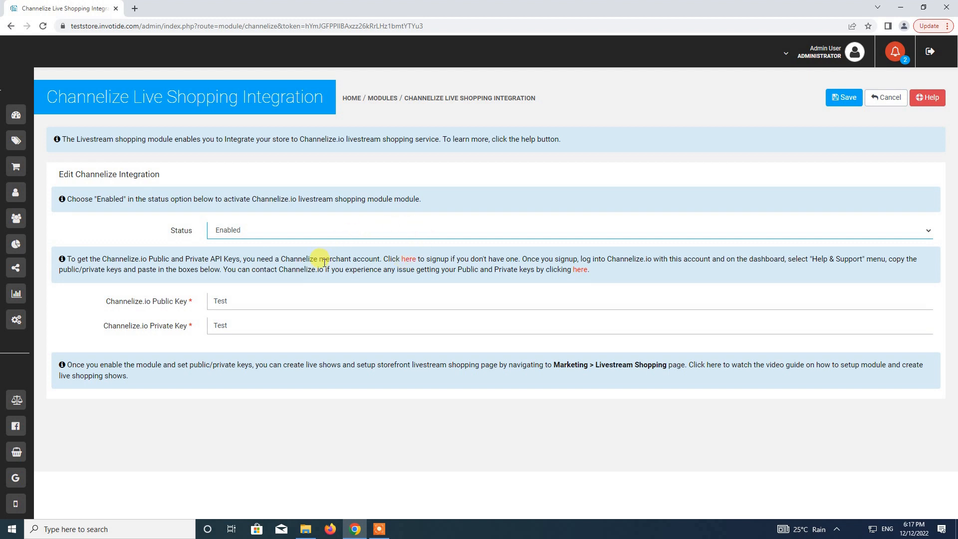
Go to channelize.io in a new browser tab.
click(133, 10)
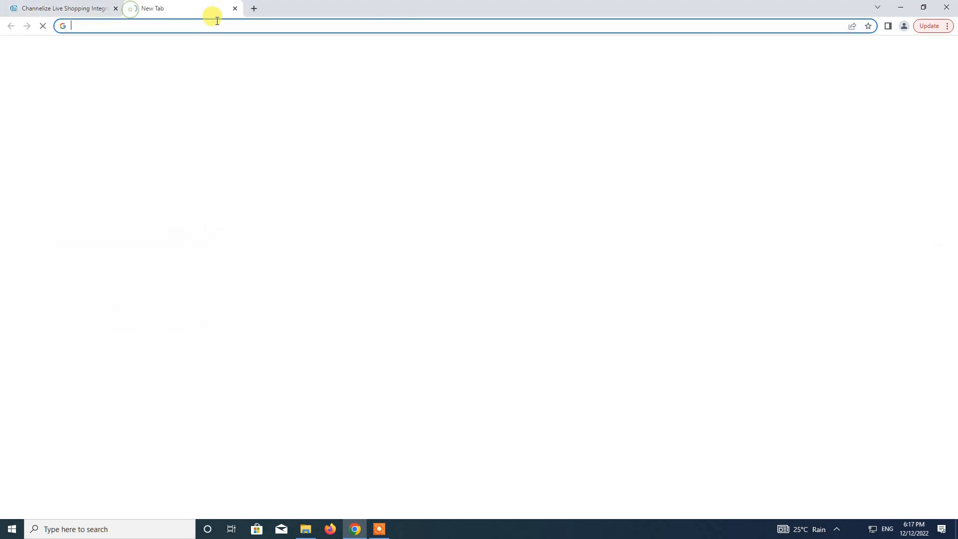
text(chan)
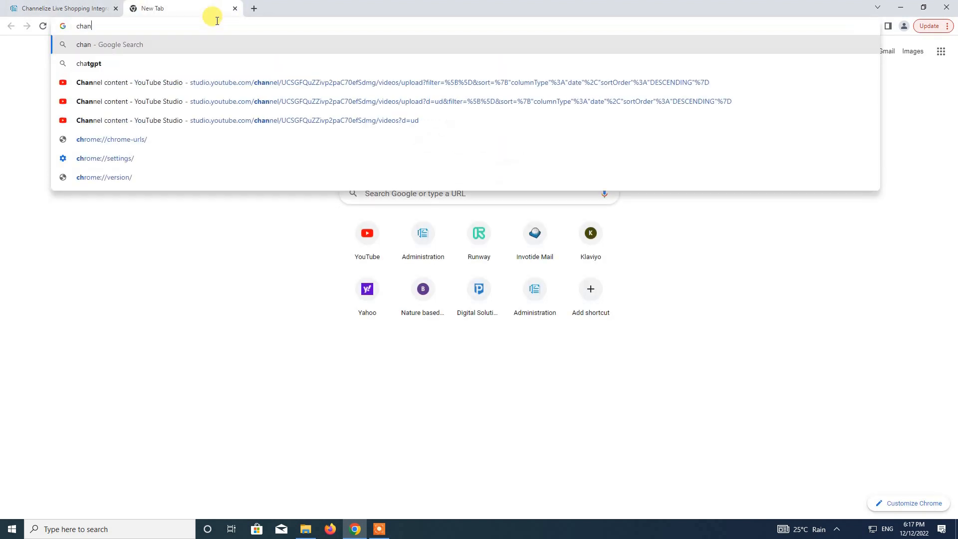
text(nelize.)
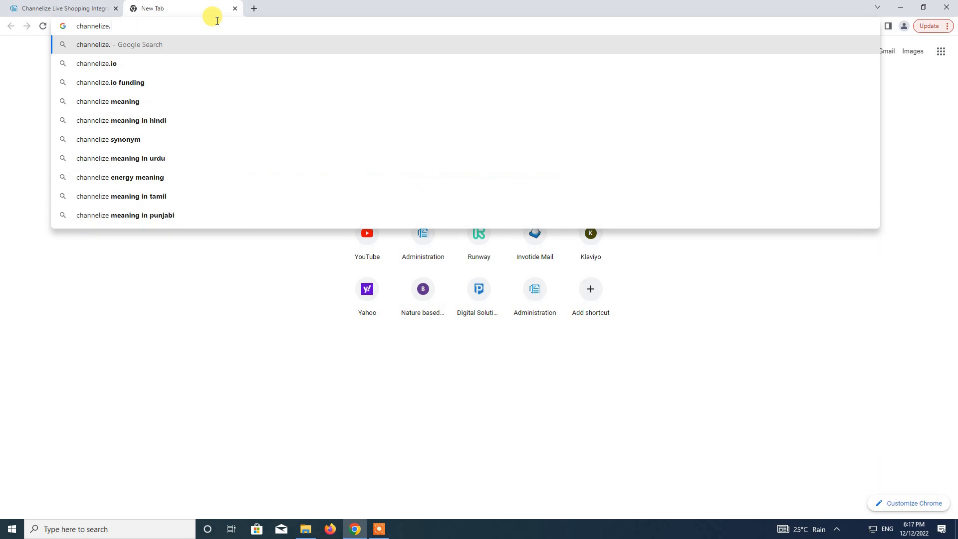
text(io)
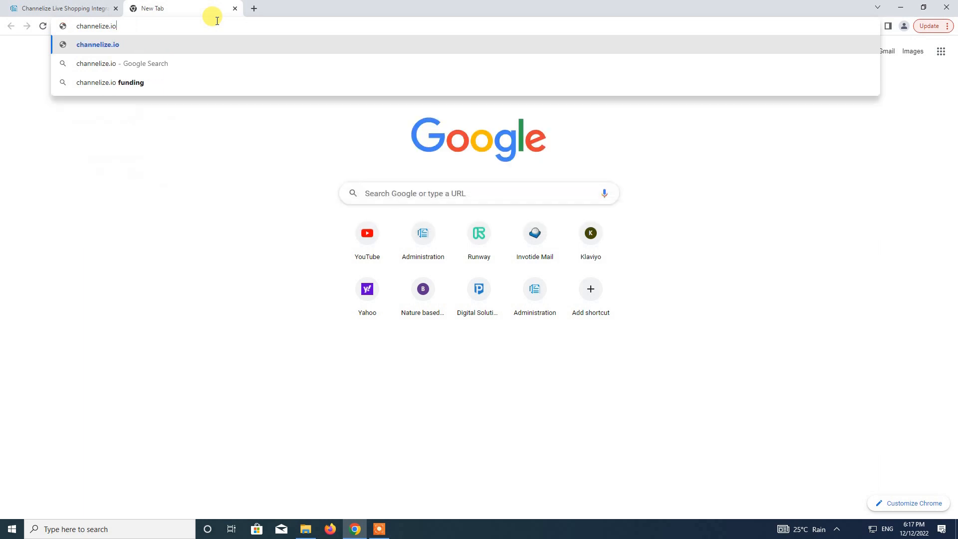
key(Return)
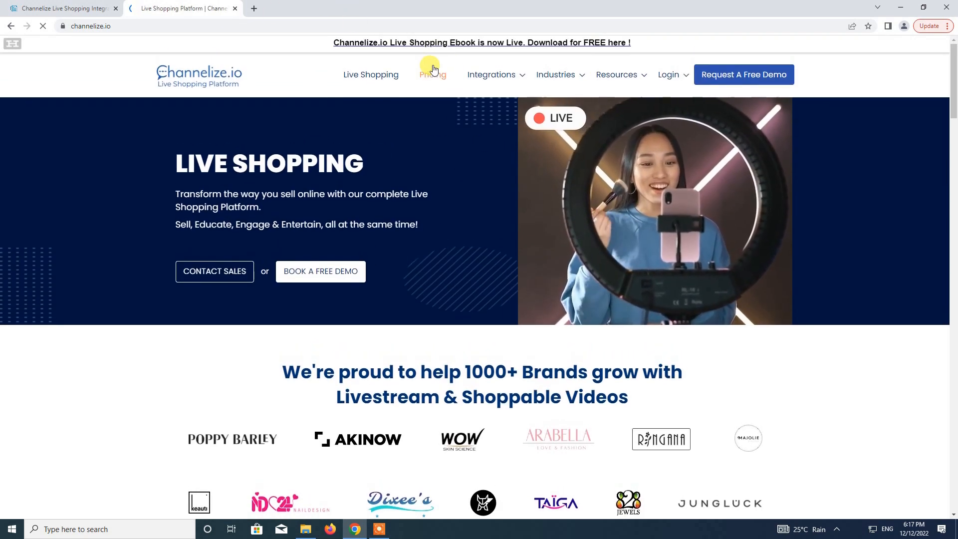
Log in to Channelize Live Shopping and choose Start Now on the Free plan.
mouse_move(667, 75)
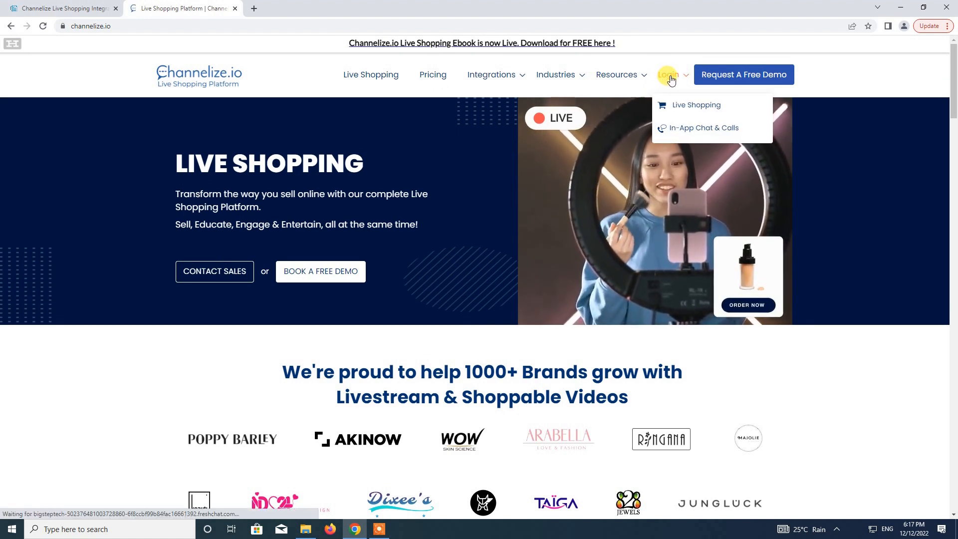
click(692, 106)
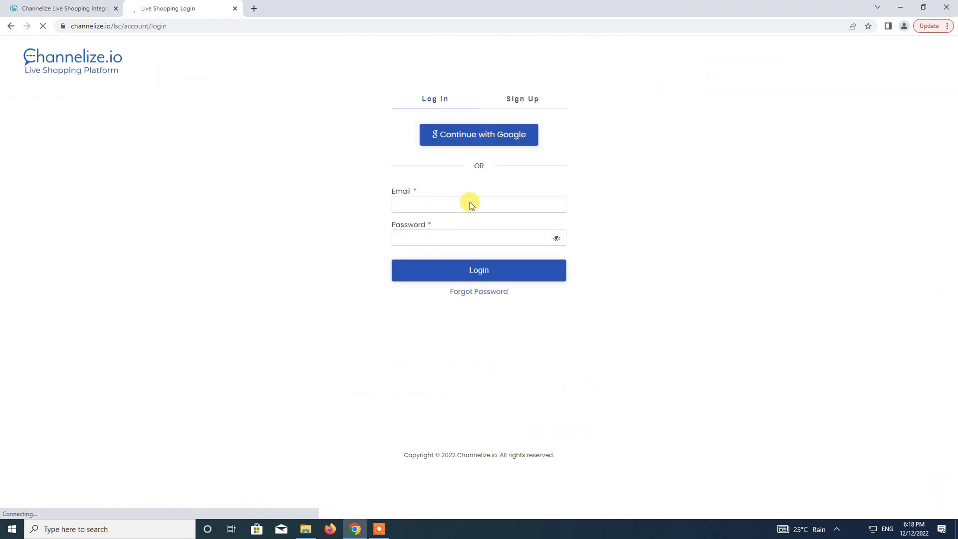
click(468, 201)
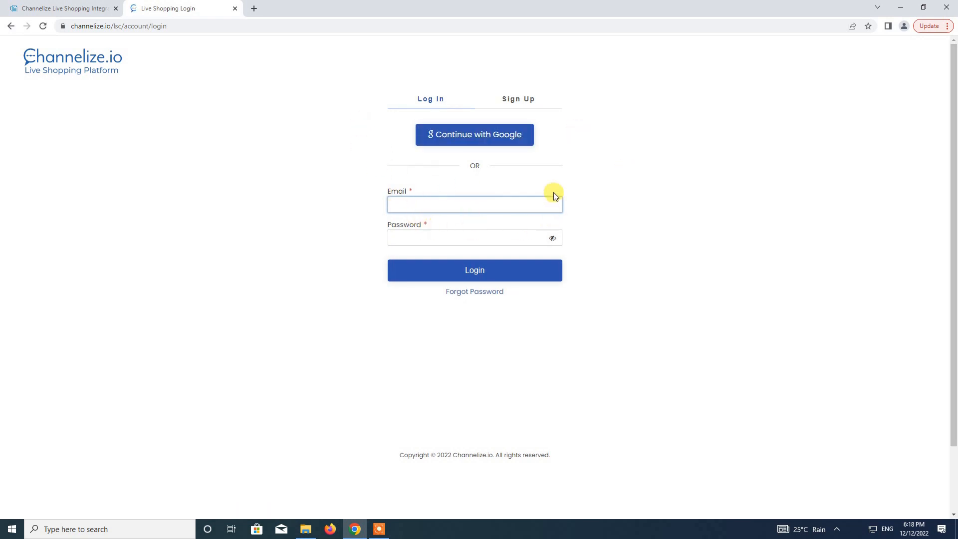
click(379, 529)
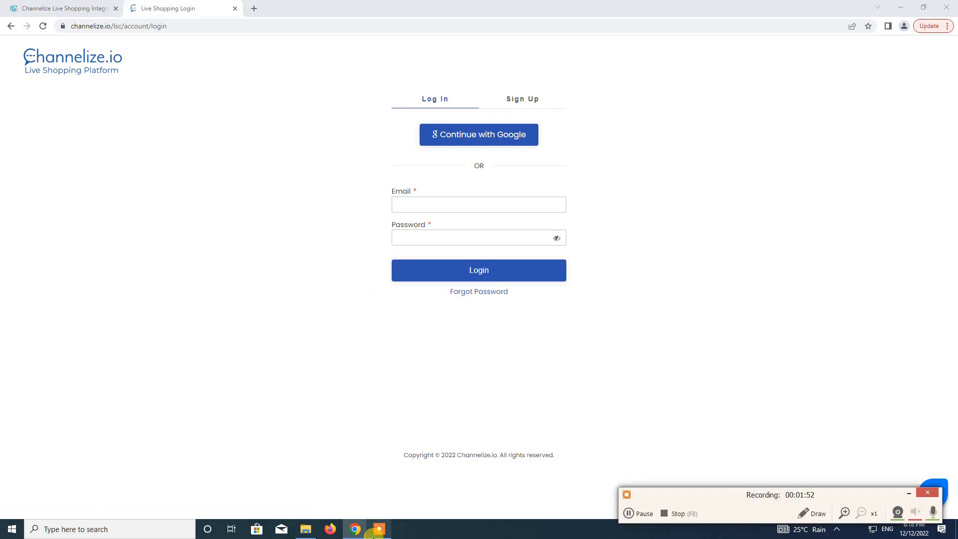
click(640, 511)
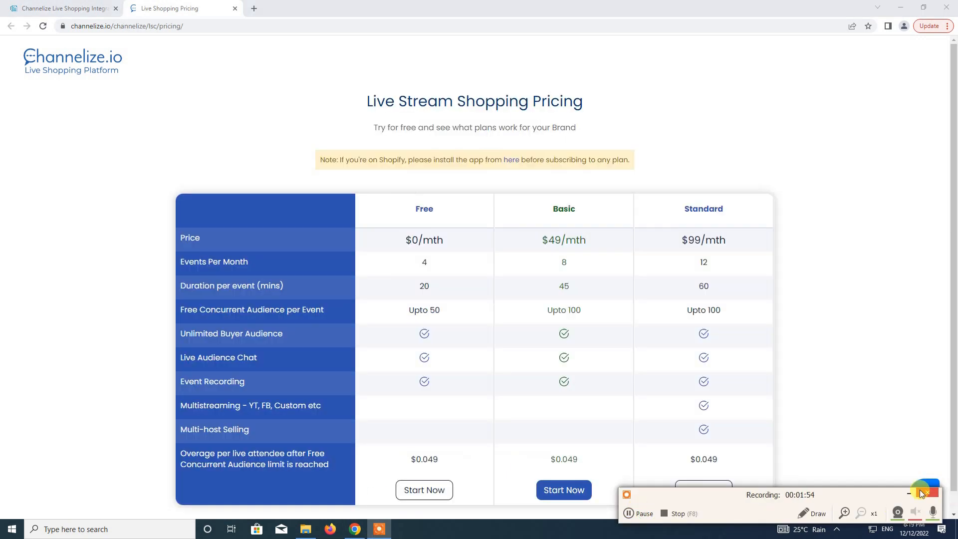
click(911, 493)
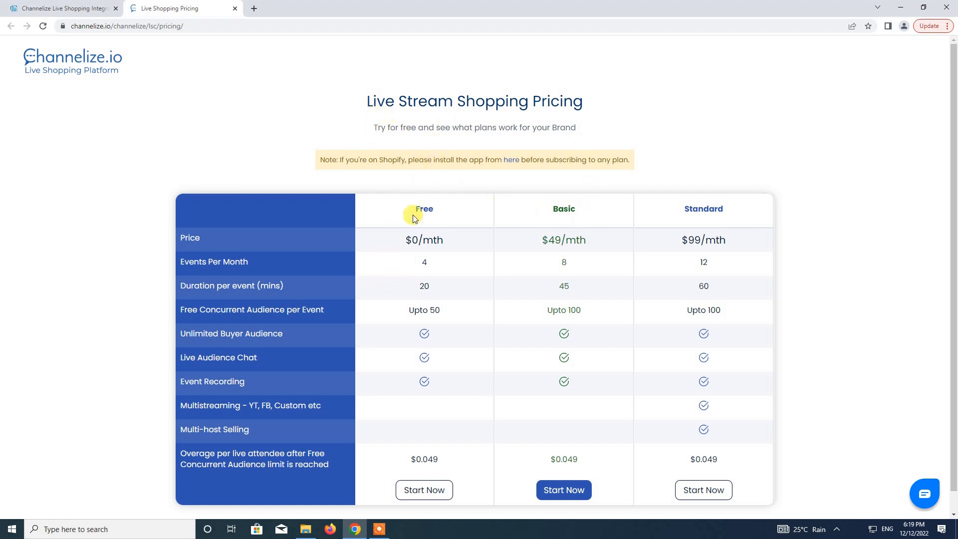
scroll(953, 188, down, 1)
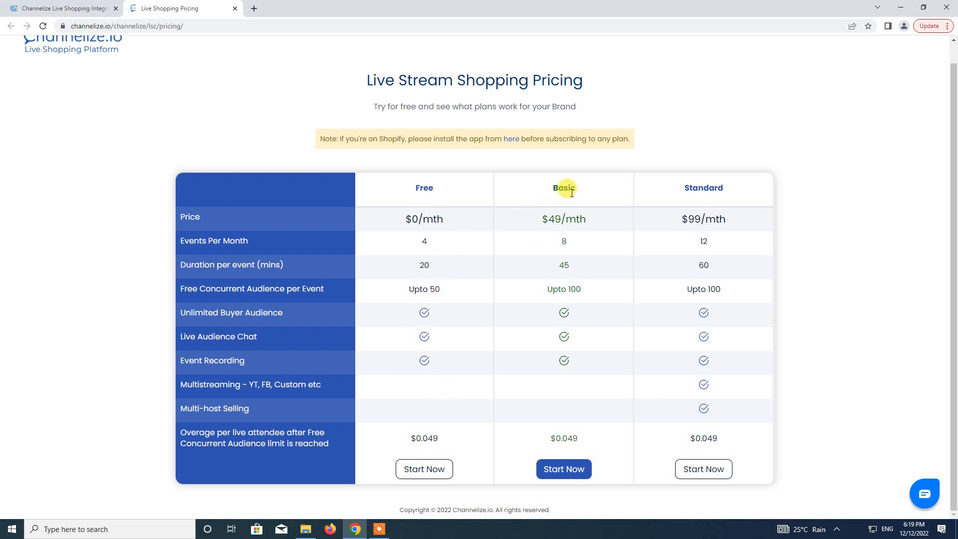
click(419, 474)
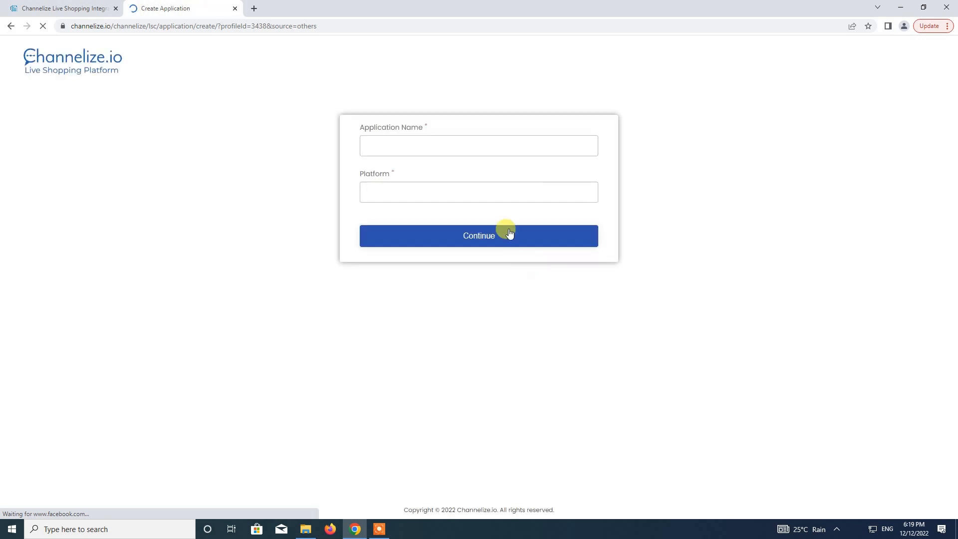
Create an application named 'Store Demo' with platform set to Others.
click(454, 148)
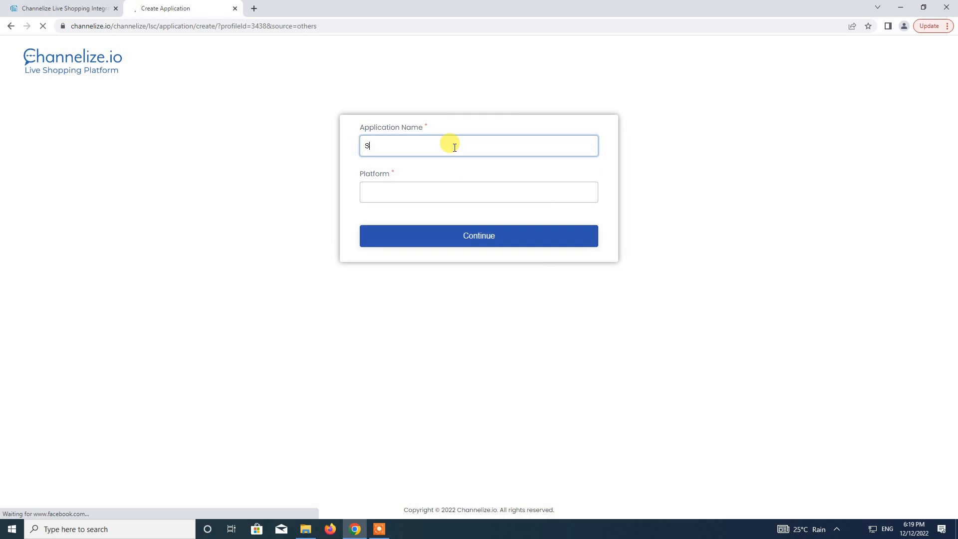
text(Store Demo)
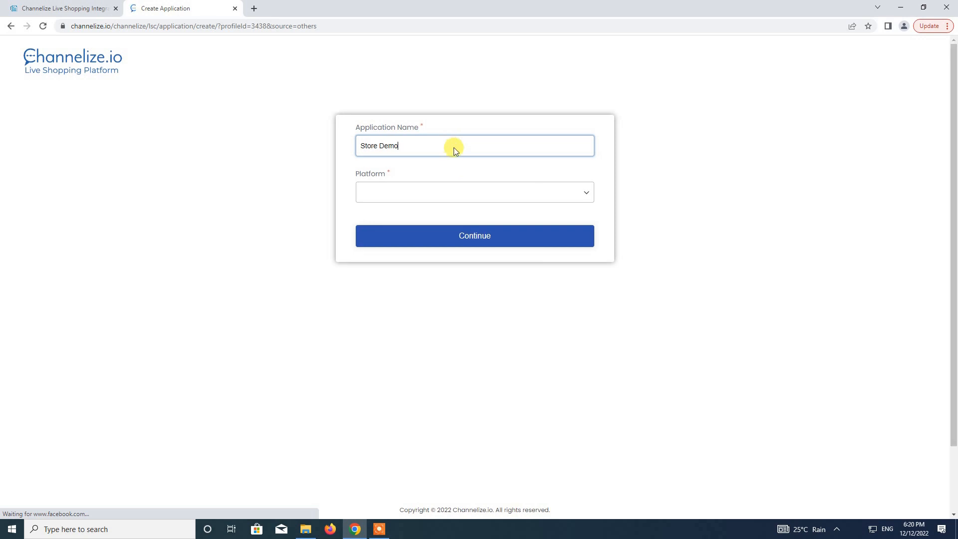
click(404, 192)
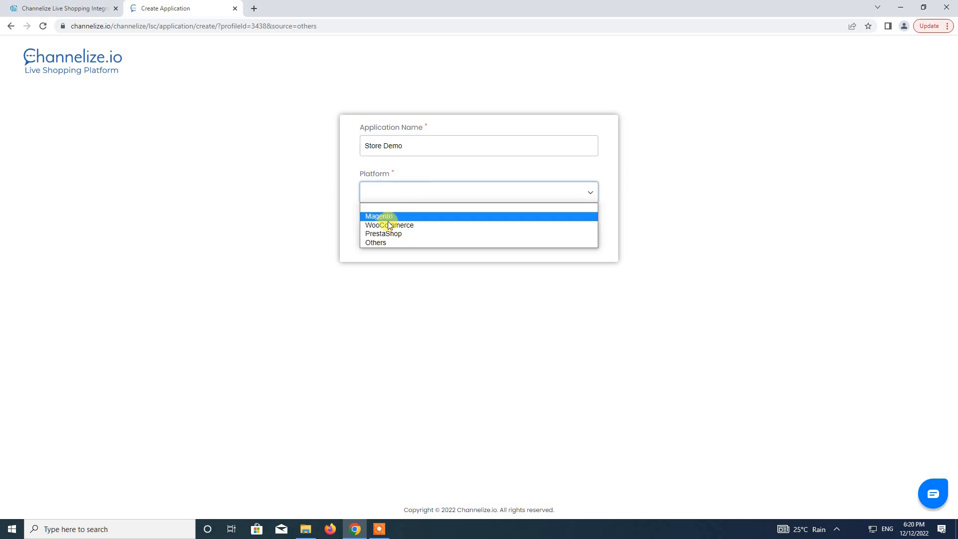
click(395, 243)
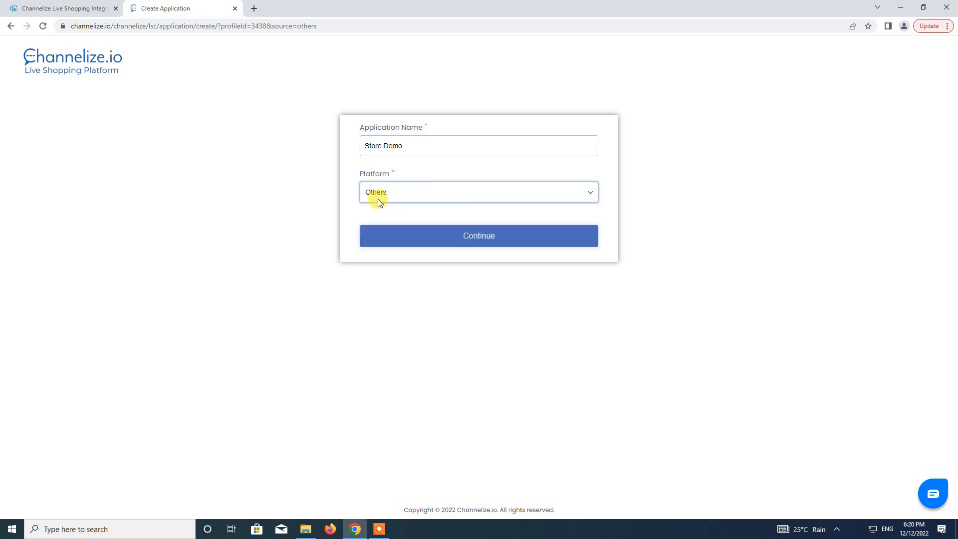
click(487, 239)
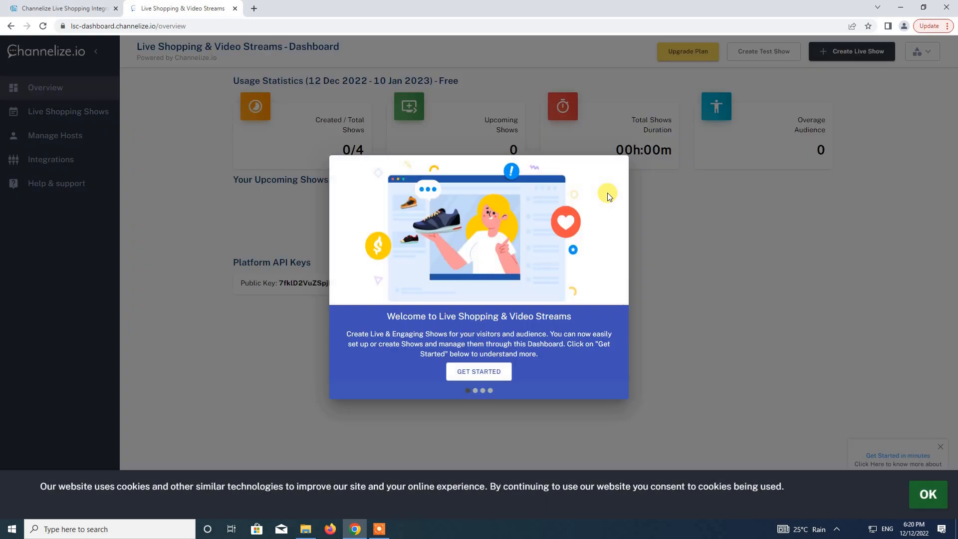
Go through the welcome tour, accept the cookie notice and close the Get Started popup.
click(472, 370)
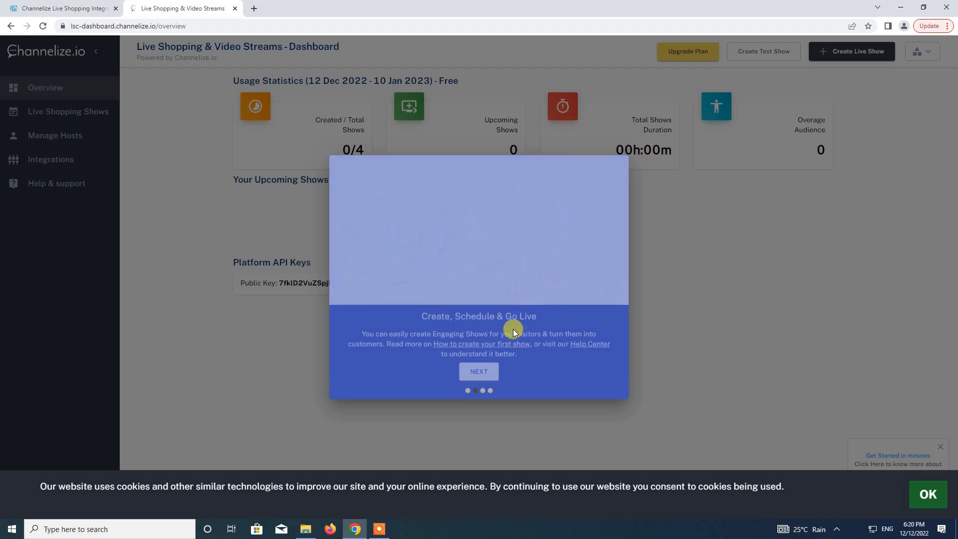
click(481, 375)
click(480, 372)
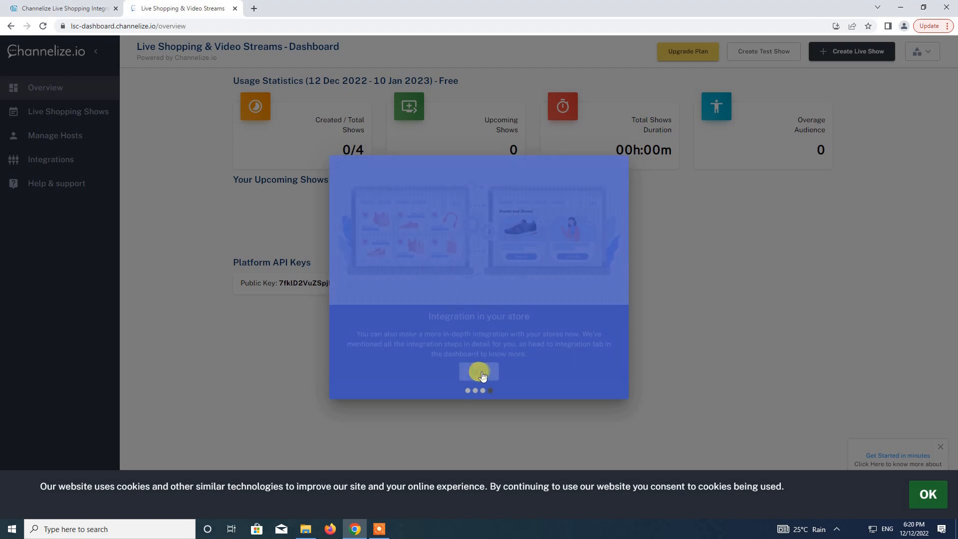
click(480, 379)
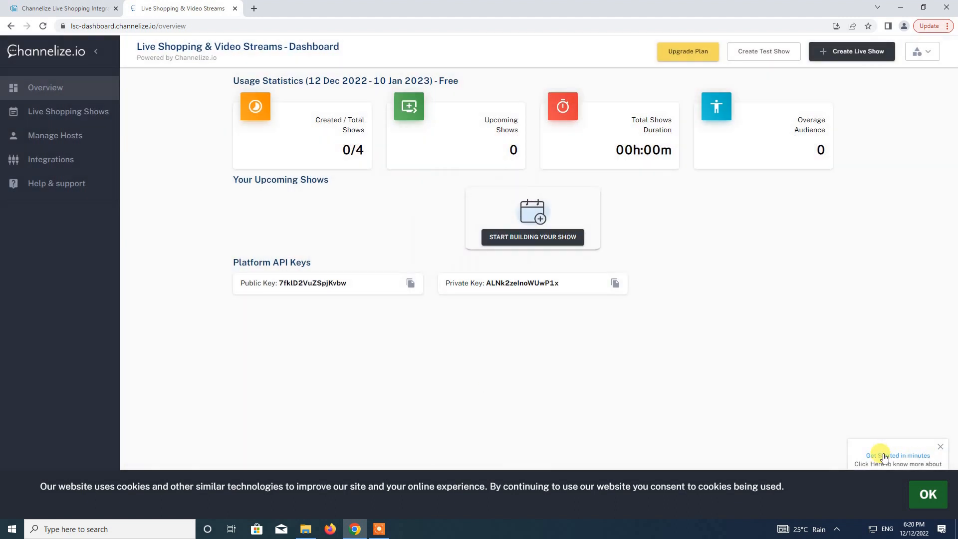
click(928, 490)
click(940, 447)
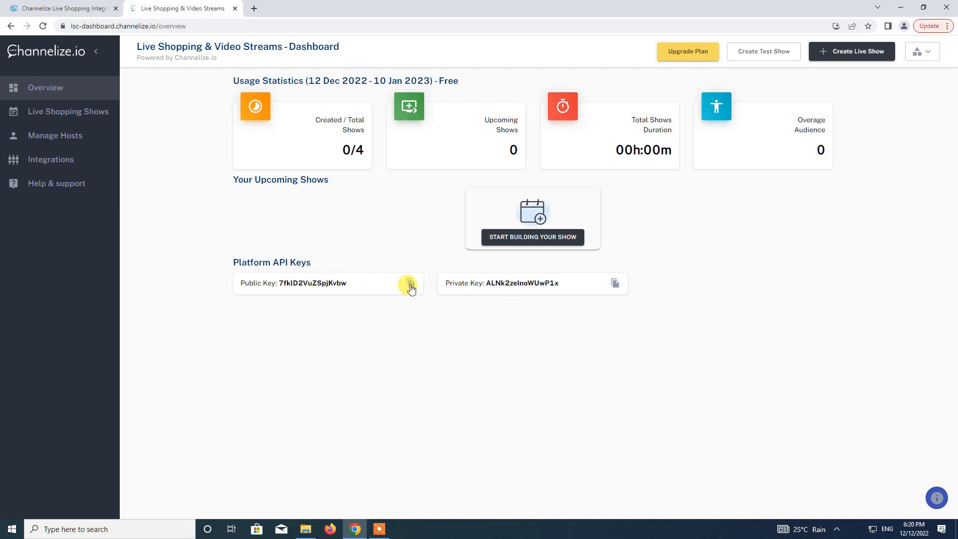
Copy the Channelize public key and paste it over 'Test' in Invotide's public key field.
click(410, 285)
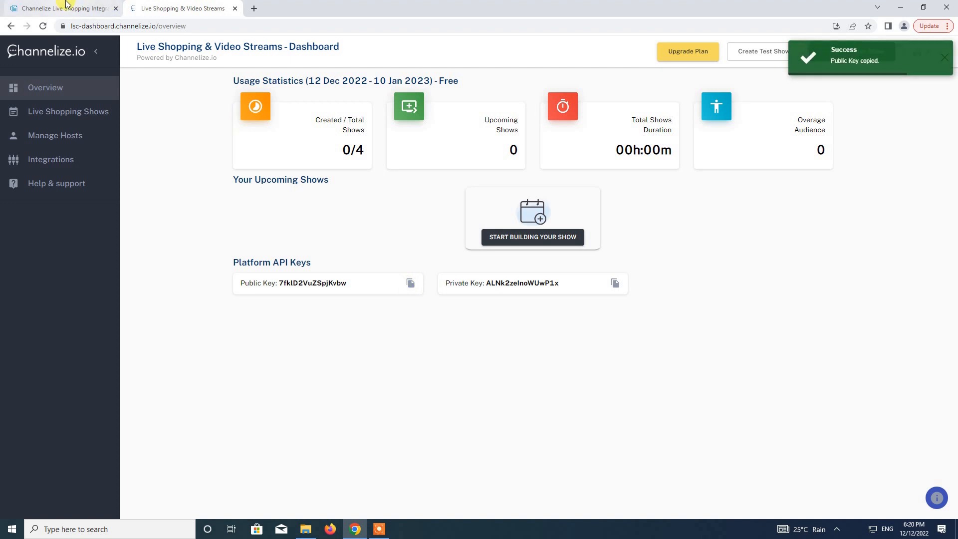
click(75, 8)
click(259, 294)
key(ctrl+a)
key(BackSpace)
key(ctrl+v)
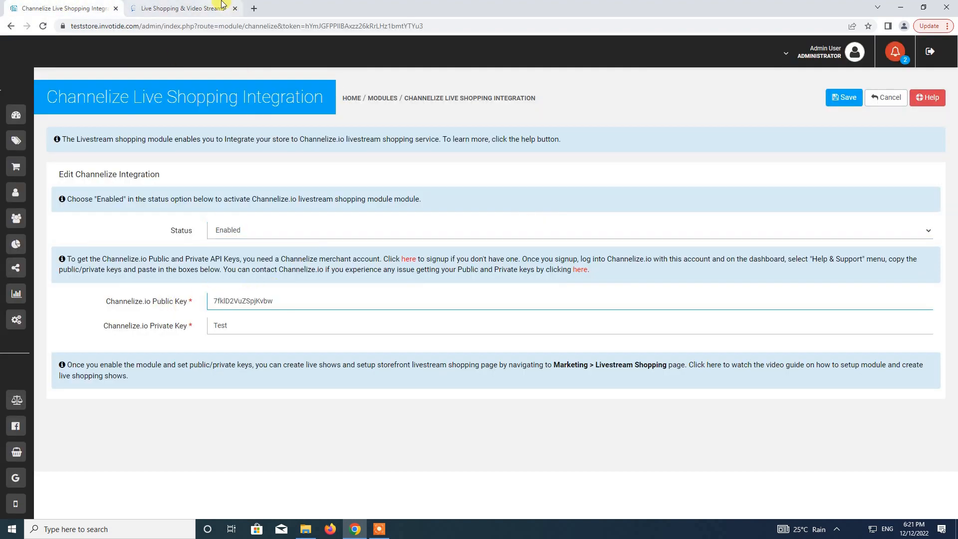
Copy the Channelize private key into Invotide's private key field.
click(215, 5)
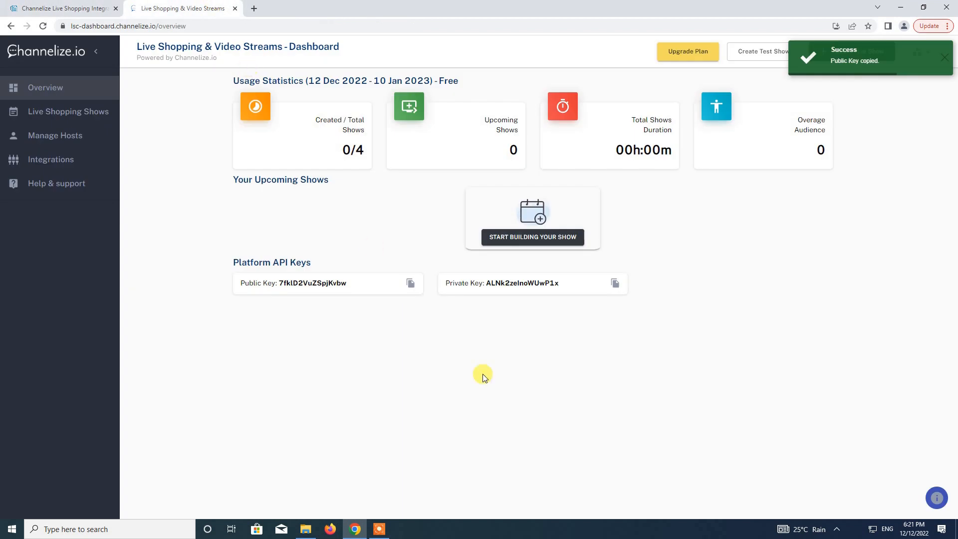
click(617, 284)
click(65, 9)
click(297, 325)
key(ctrl+v)
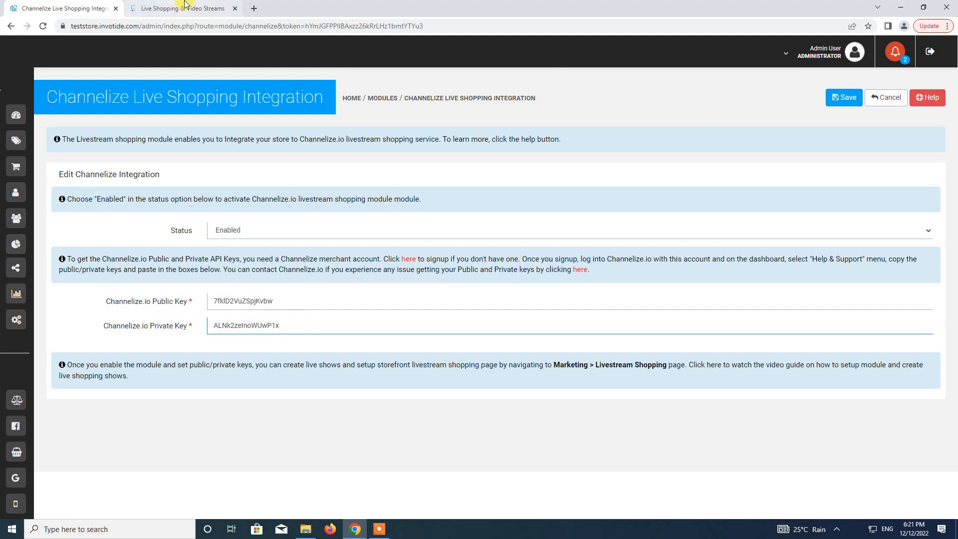
Look at the Channelize help and support page, then return to the Invotide settings.
click(182, 8)
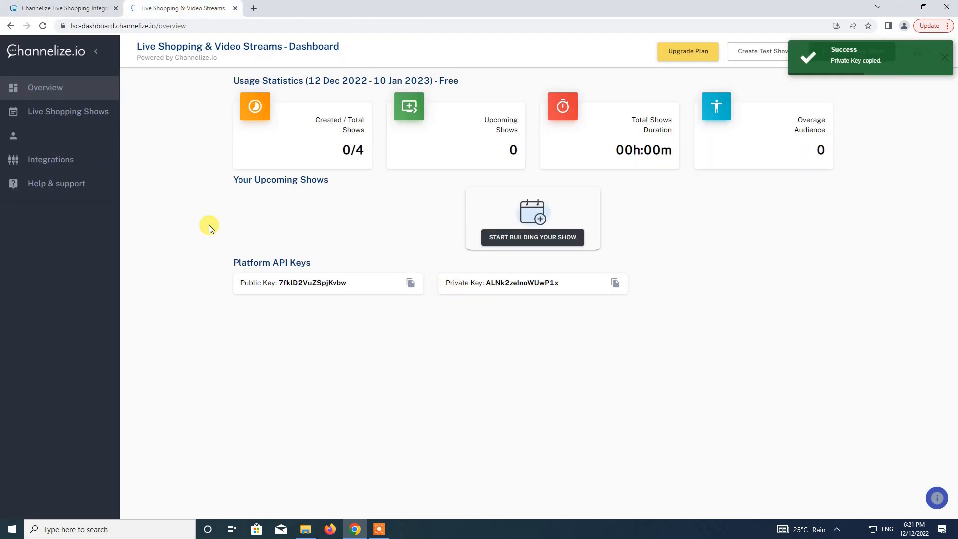
click(48, 183)
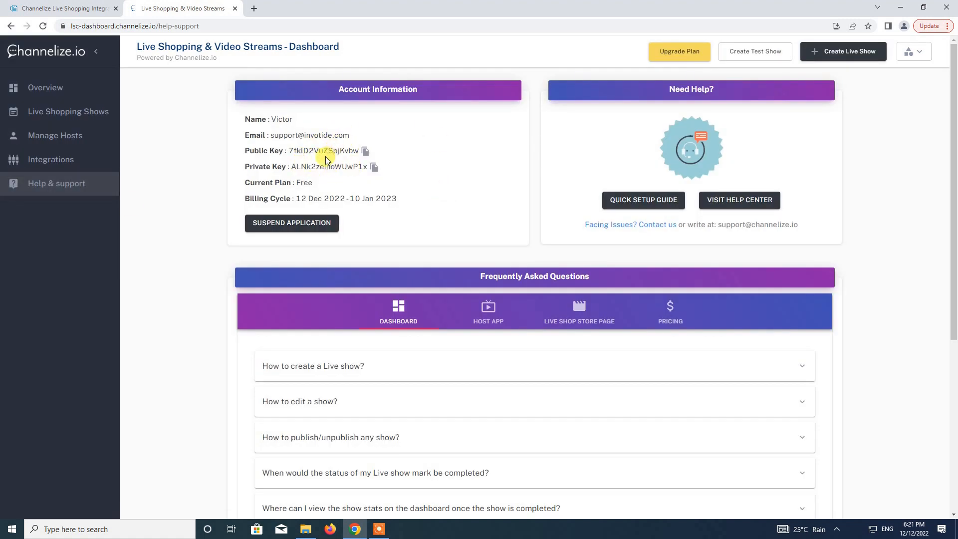
click(40, 88)
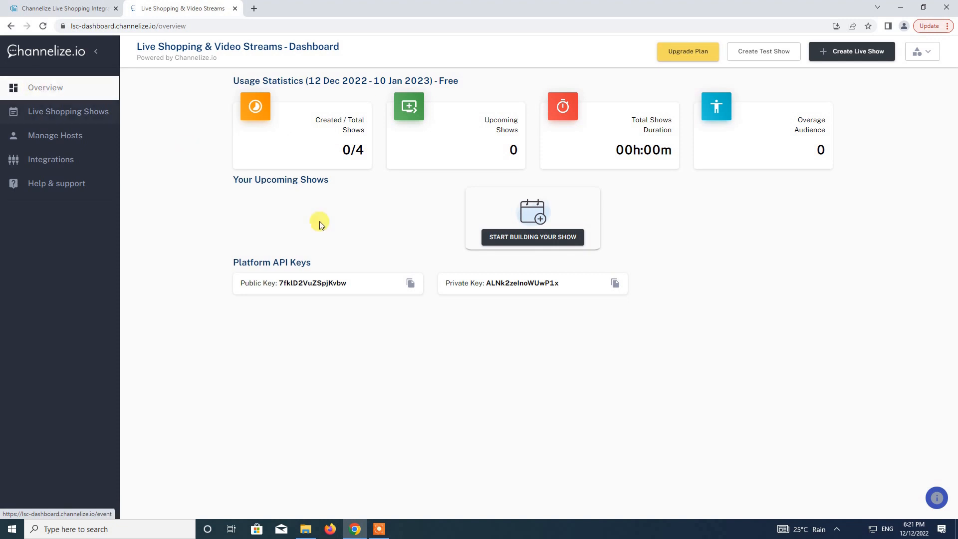
click(11, 6)
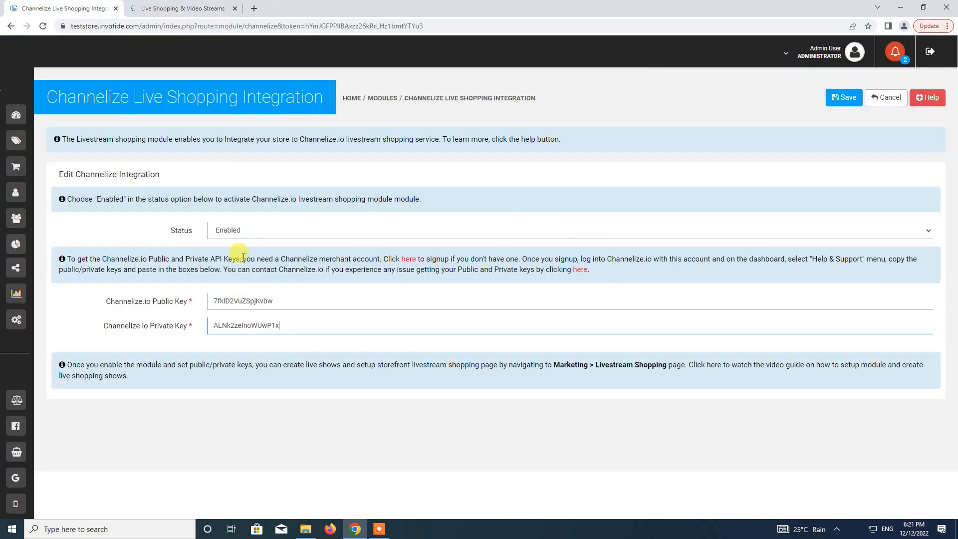
Save the Channelize integration with its new API keys and move to Marketing.
click(840, 106)
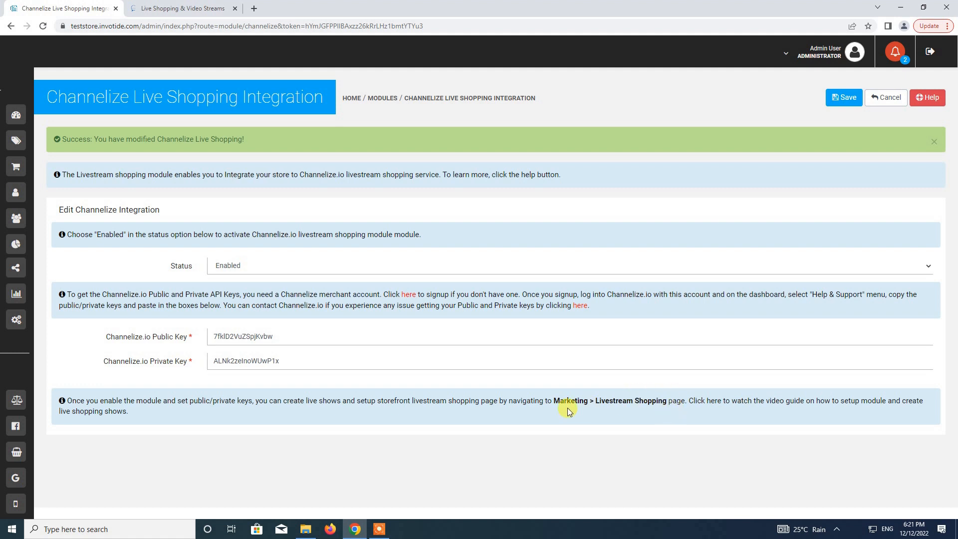
mouse_move(14, 218)
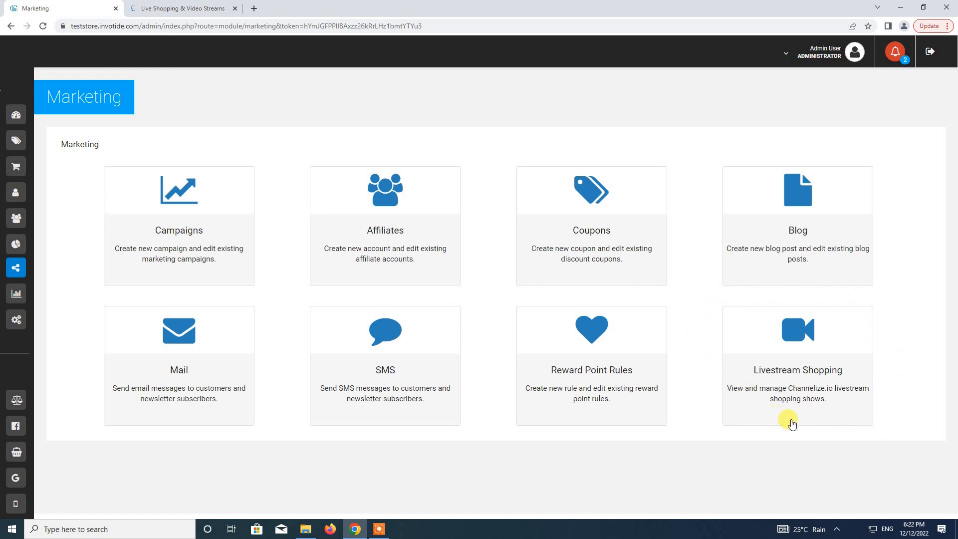
Review and close the Livestream Shopping options, then return to the Channelize dashboard.
click(799, 370)
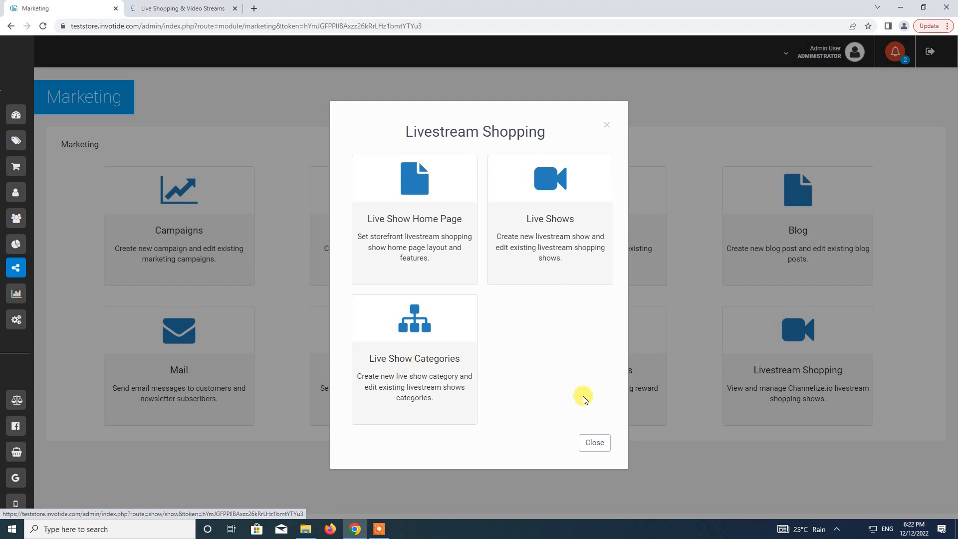
click(592, 441)
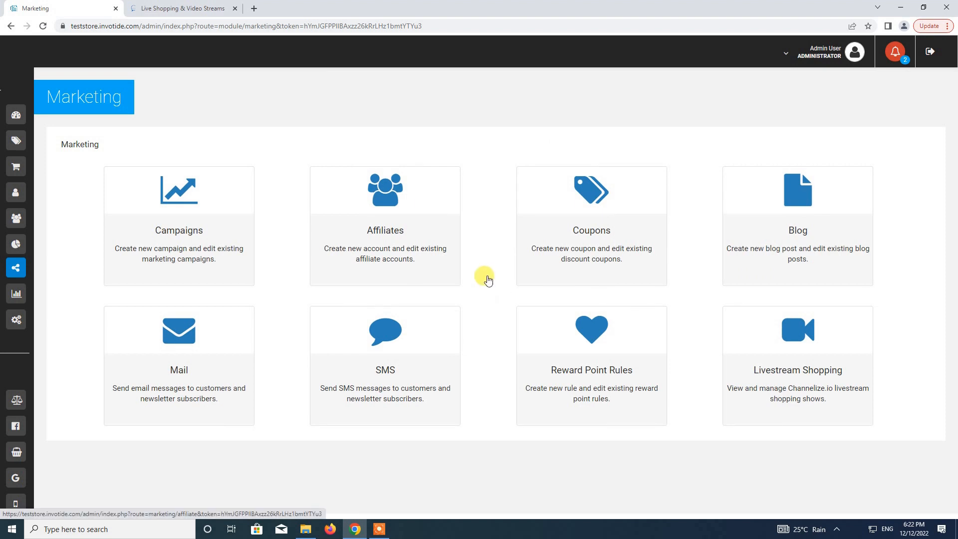
click(183, 8)
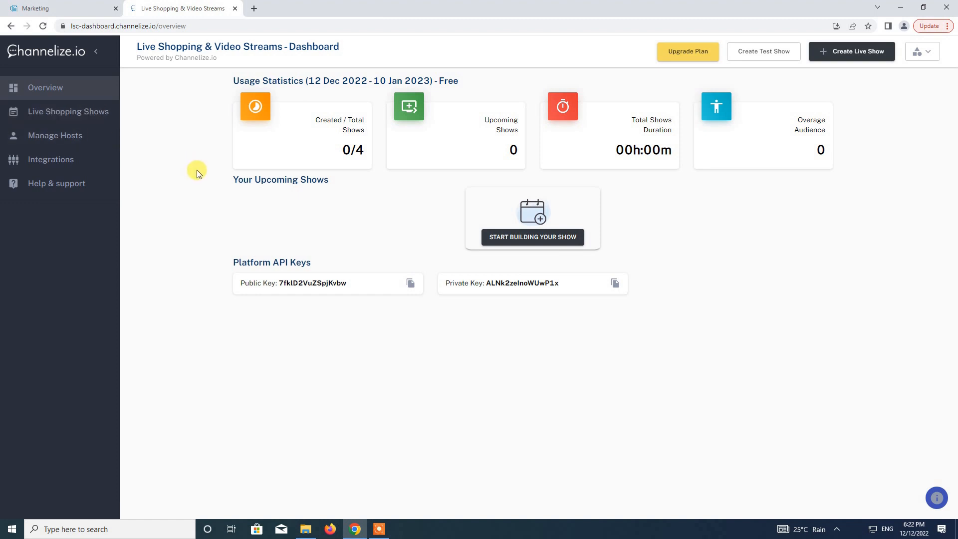
Open the empty Live Shopping Shows list and start a new live show.
click(70, 115)
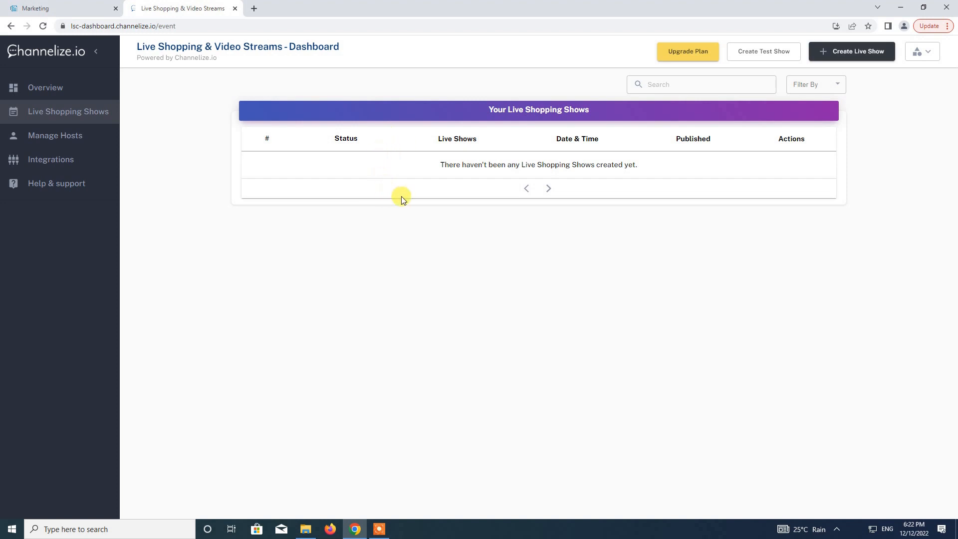
click(850, 55)
Enter 'Test Show' as the show title and 'This is a test show' as its description.
click(573, 129)
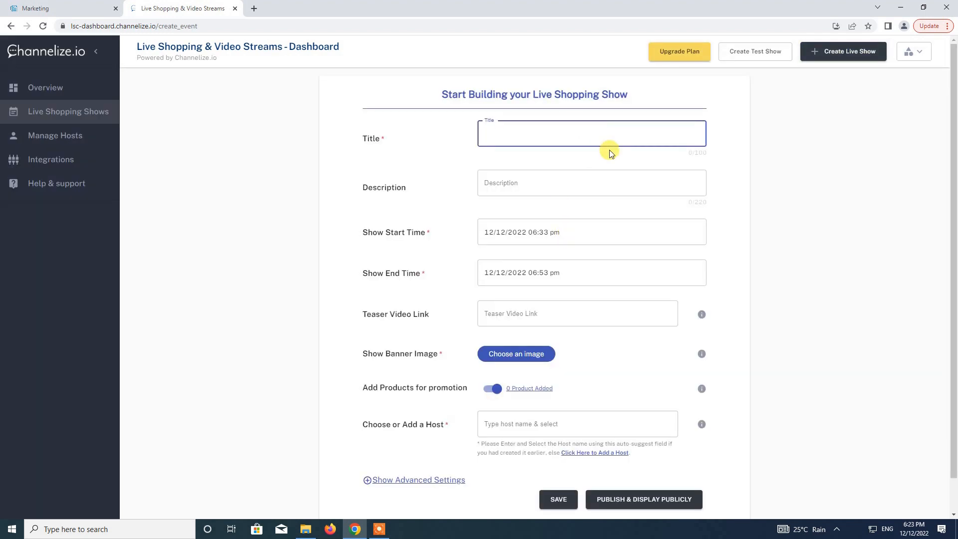
text(Test Show)
click(566, 183)
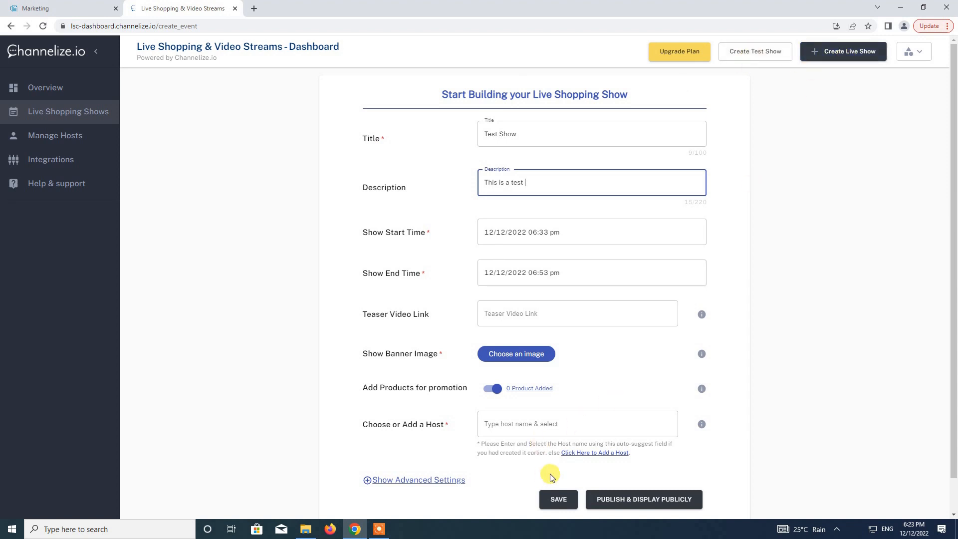
scroll(584, 353, down, 1)
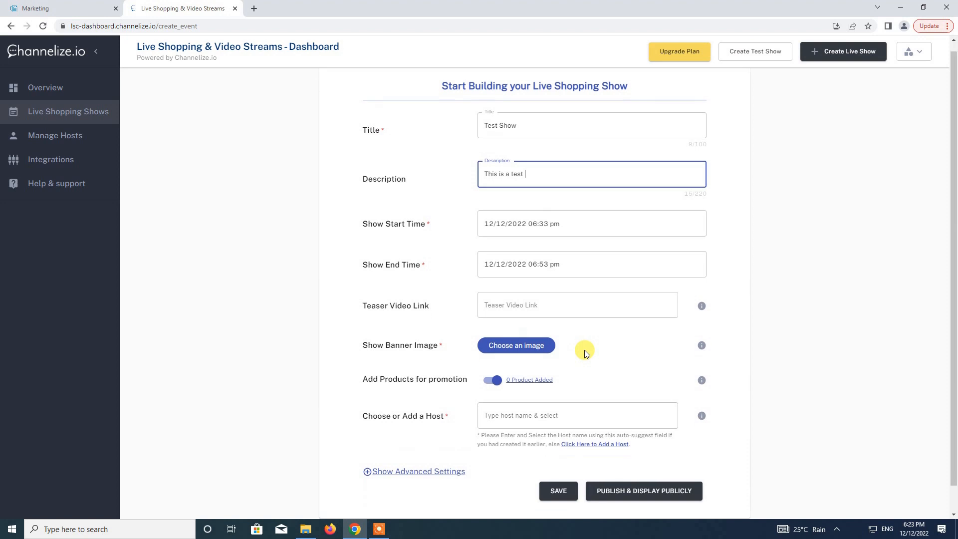
scroll(582, 349, up, 1)
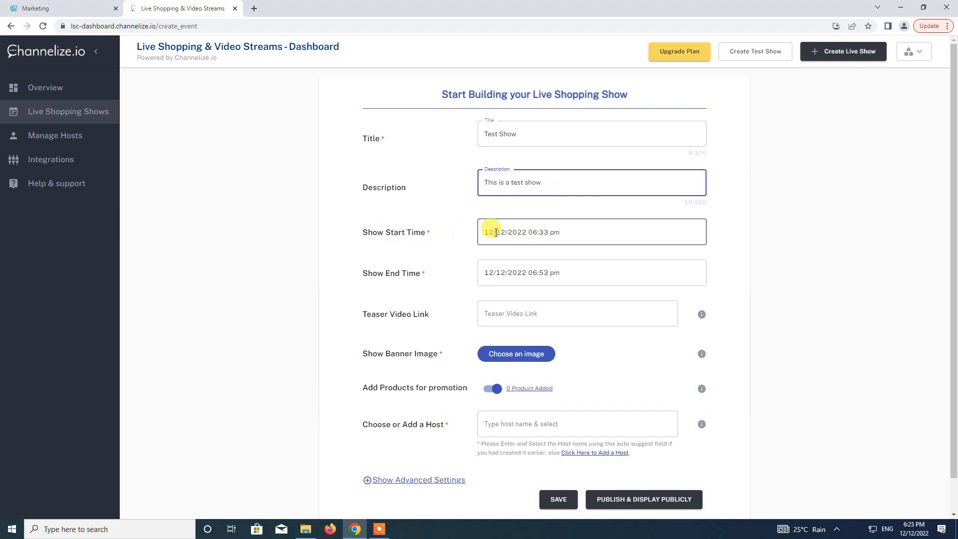
Set the show start time to 12/12/2022 08:30 pm.
click(518, 232)
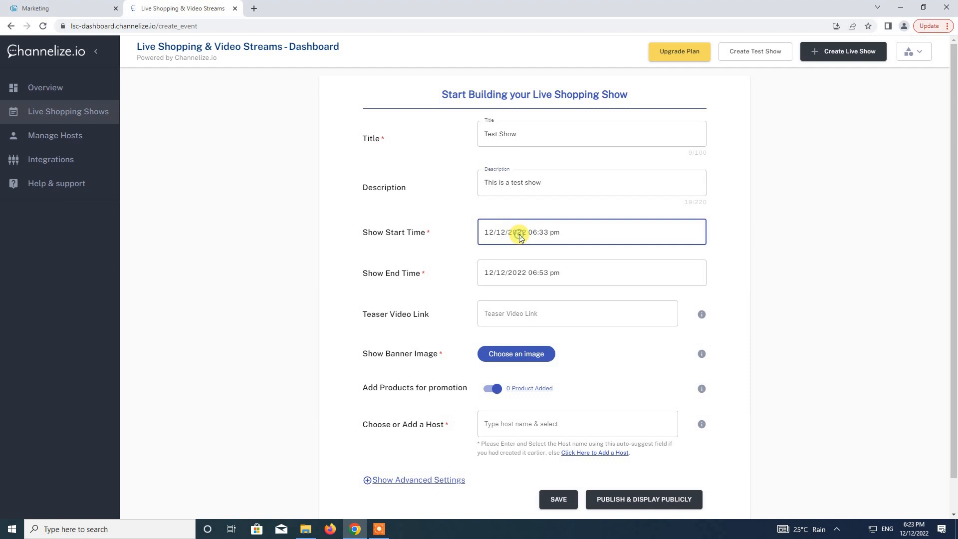
click(439, 314)
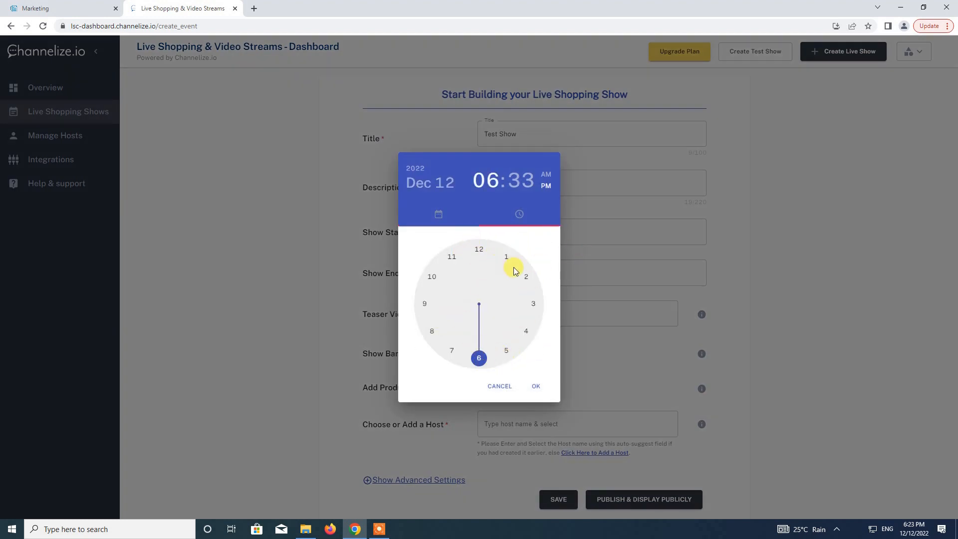
click(502, 261)
click(479, 360)
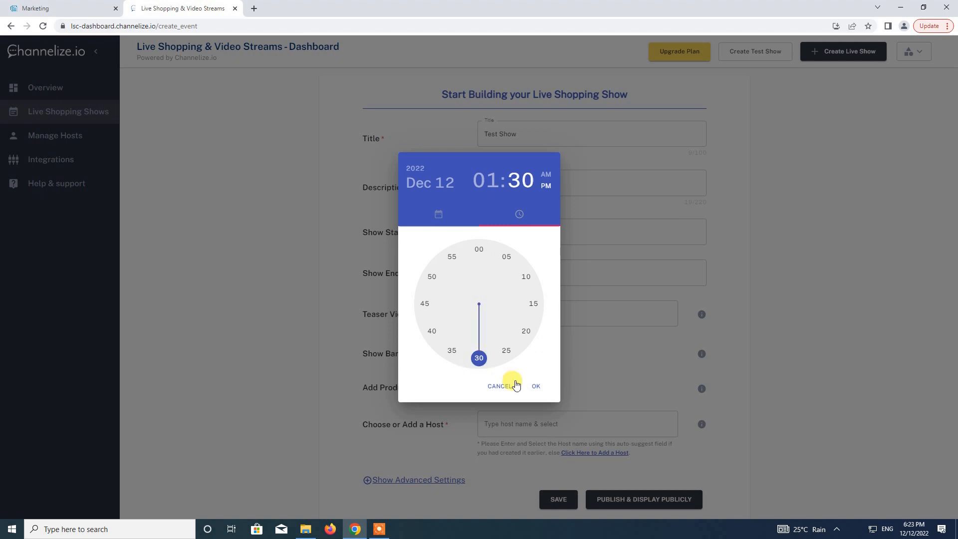
click(486, 180)
drag(506, 257, 409, 334)
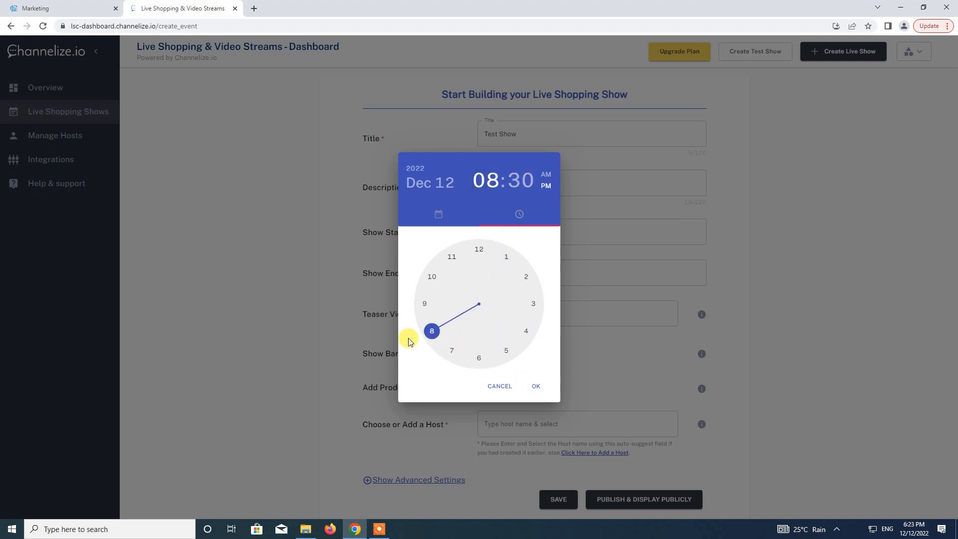
click(535, 386)
Set the show end time to 12/12/2022 11:50 pm.
click(513, 273)
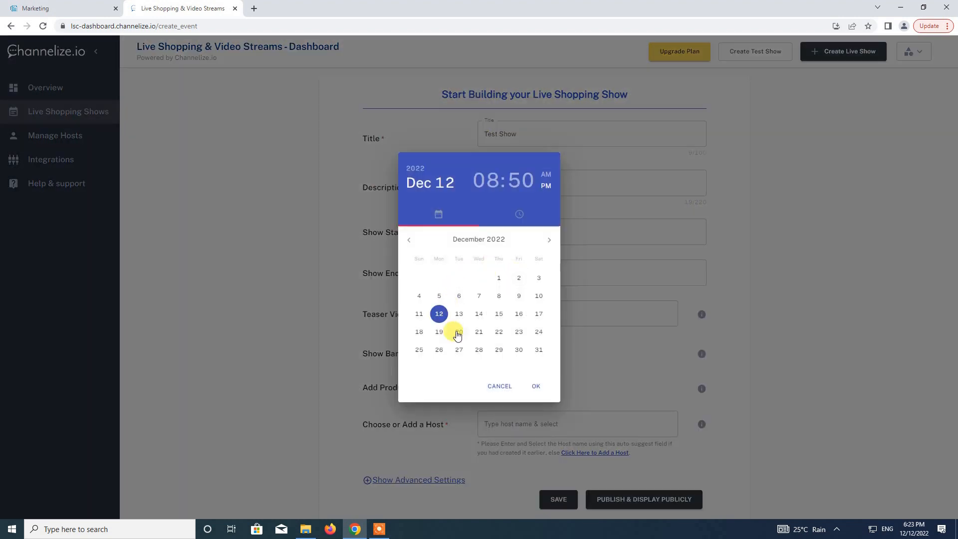
click(442, 317)
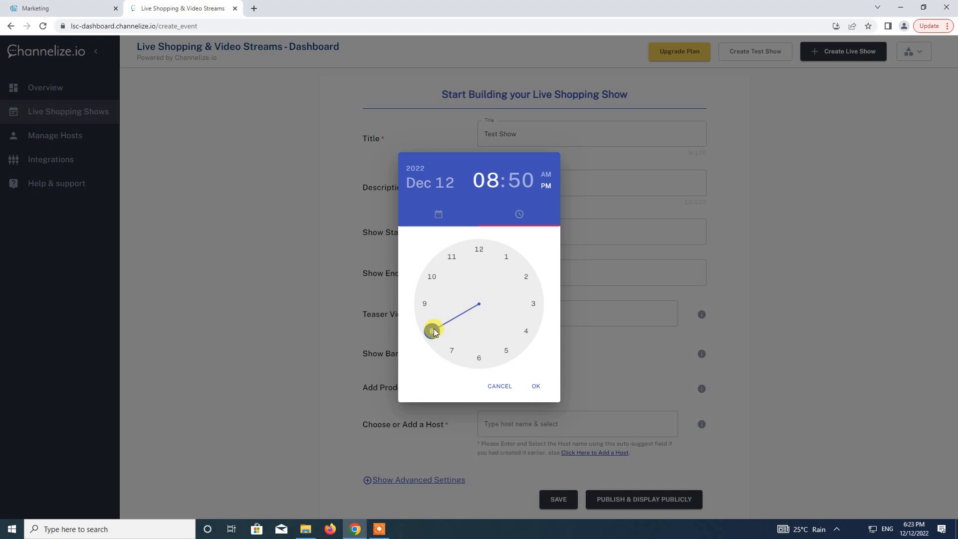
drag(434, 331, 462, 250)
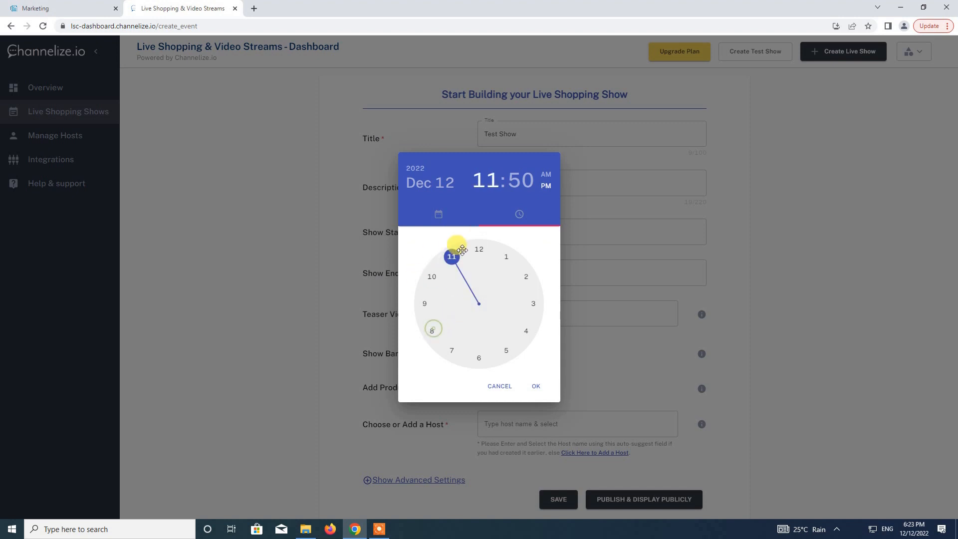
click(532, 385)
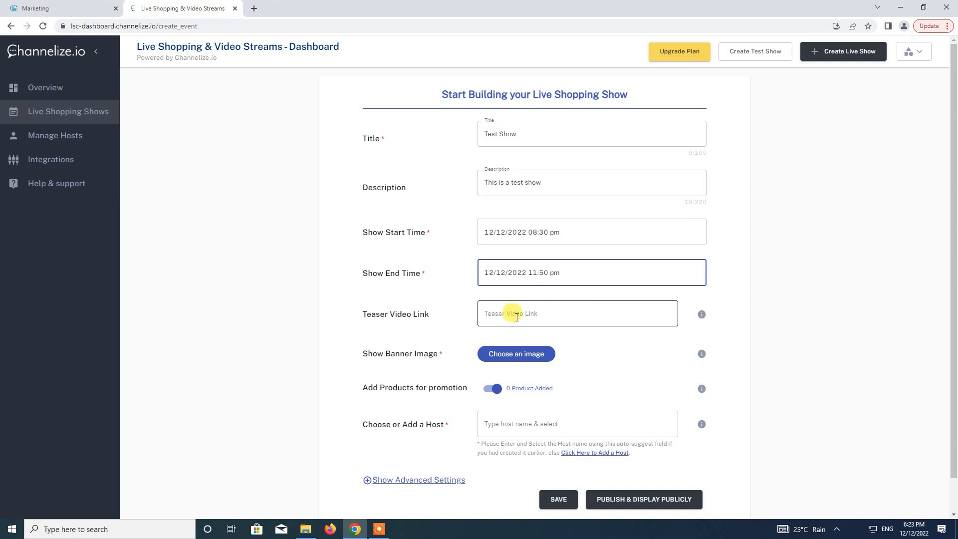
scroll(561, 313, down, 1)
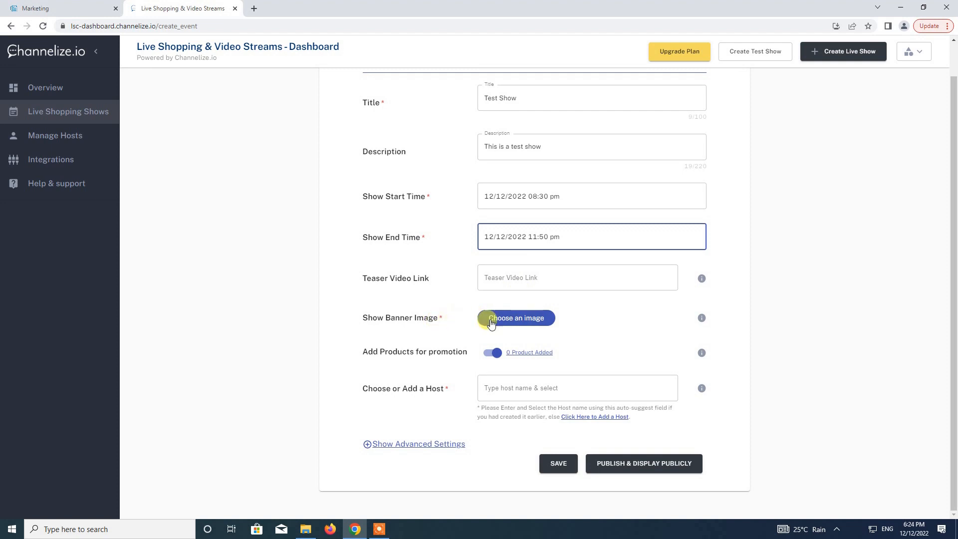
Upload banner.jpg from the Downloads folder as the show banner image.
click(525, 322)
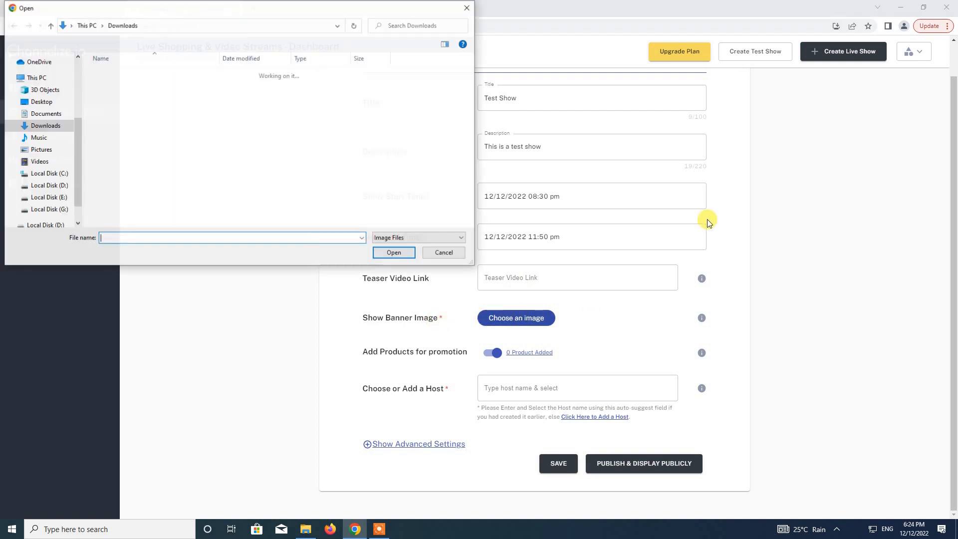
double_click(120, 88)
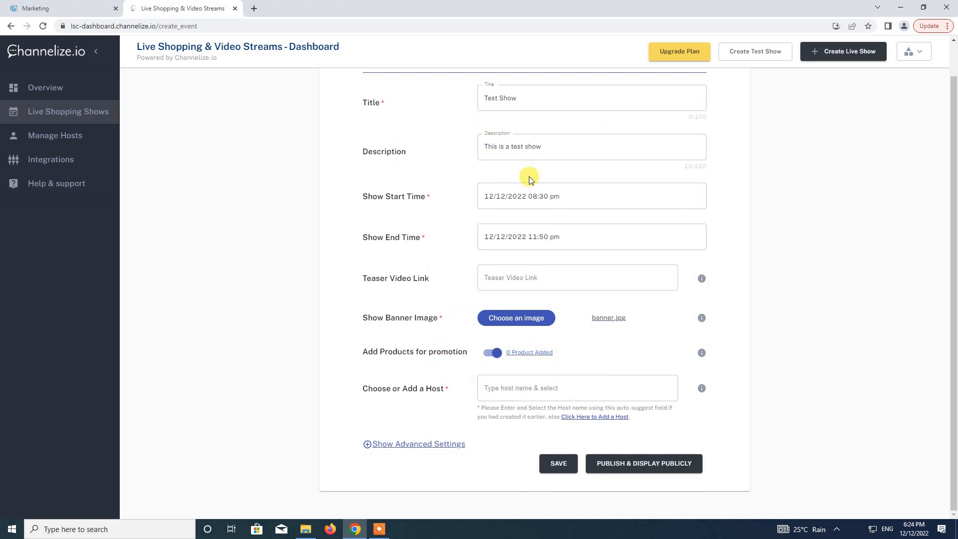
Start adding show products, then open the $20 Test Product detail page in the storefront.
click(529, 353)
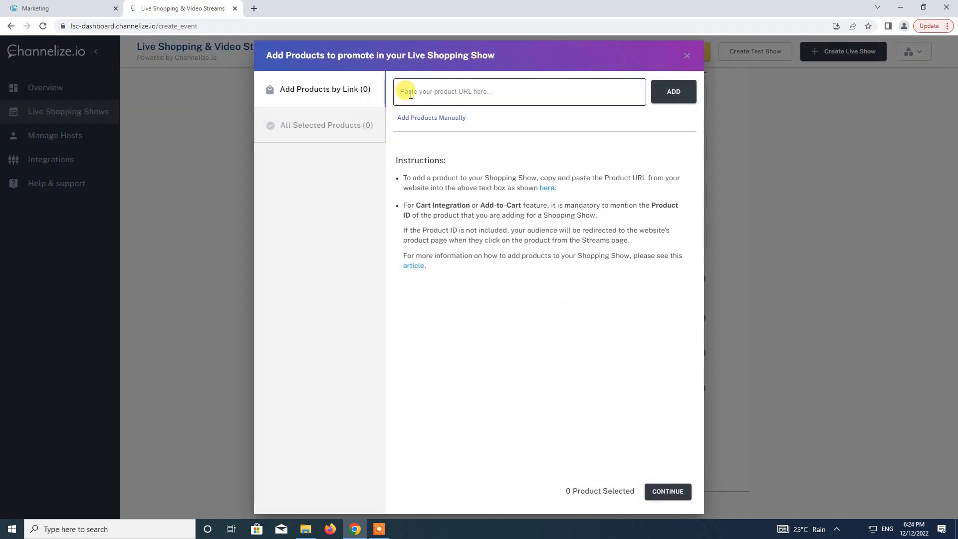
click(86, 7)
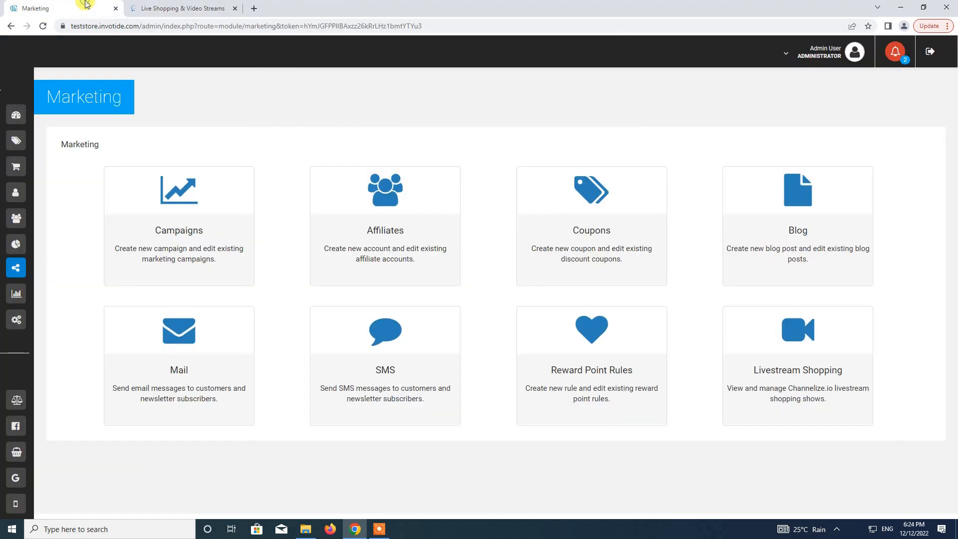
click(823, 52)
click(814, 95)
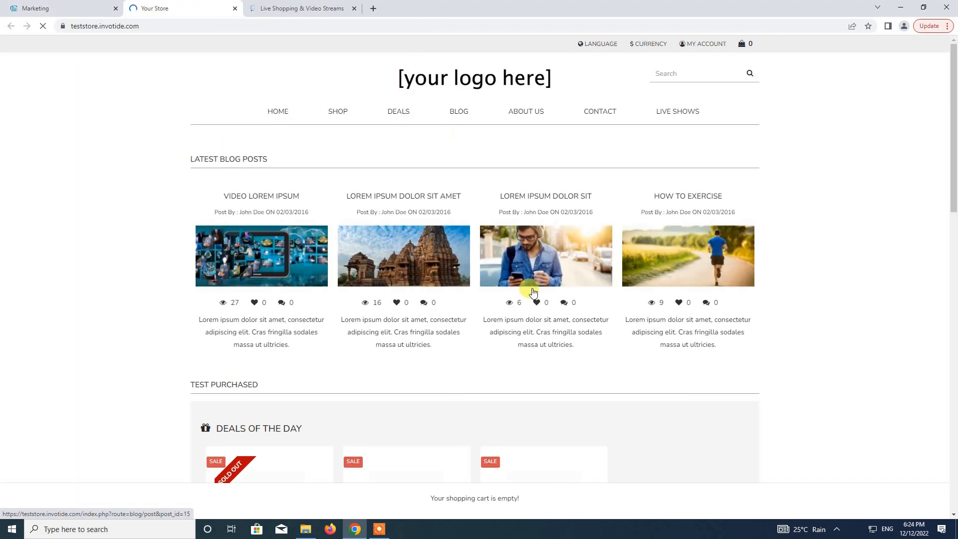
scroll(532, 290, down, 2)
scroll(532, 290, down, 4)
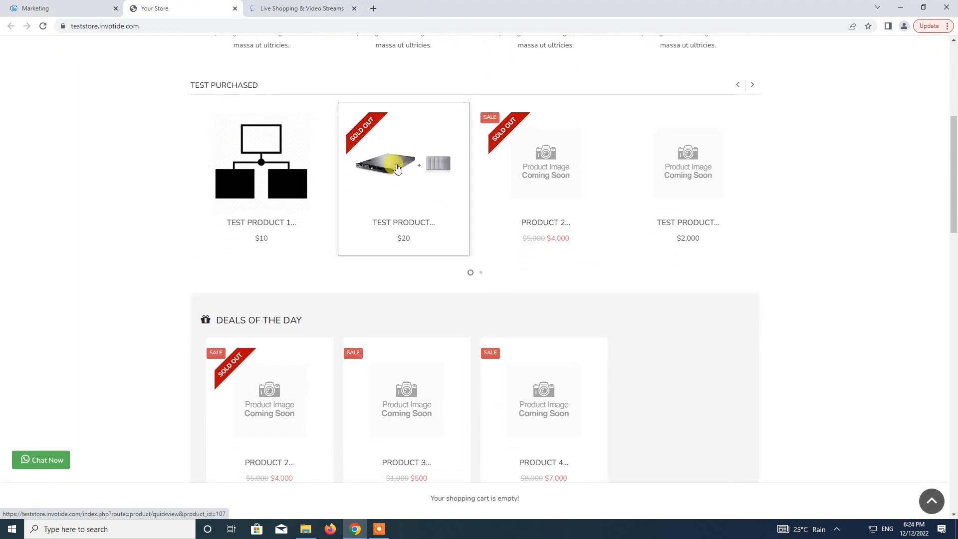
click(265, 174)
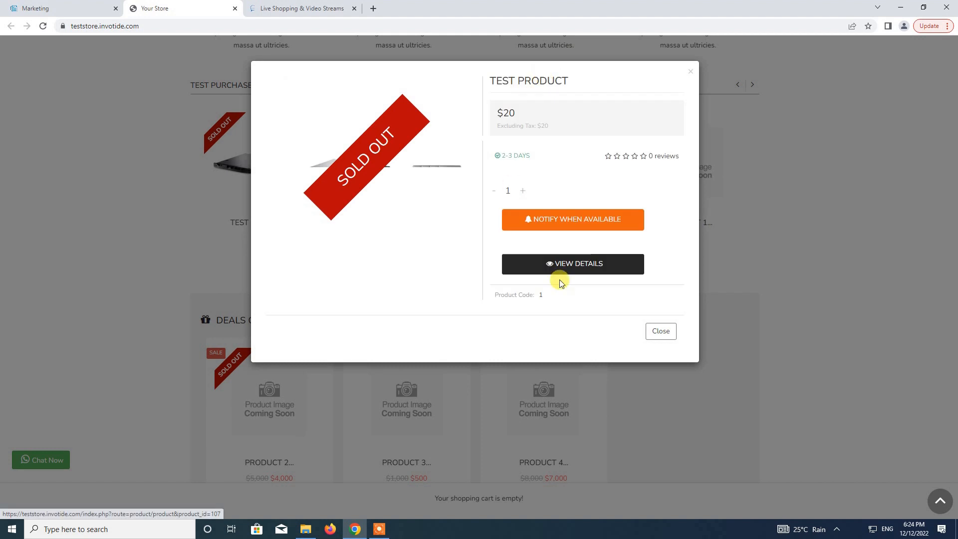
click(567, 265)
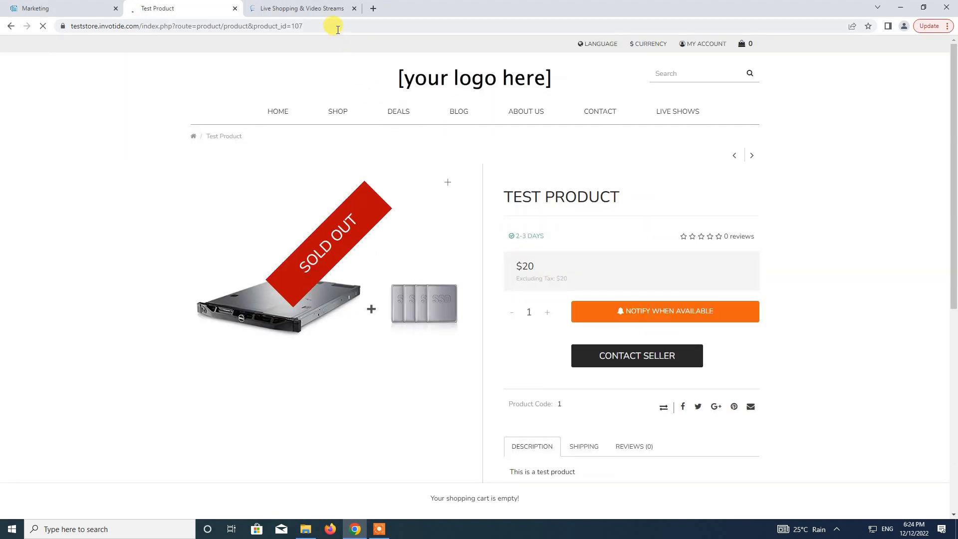
Copy the Test Product page URL into Channelize's product link field and add it.
click(333, 23)
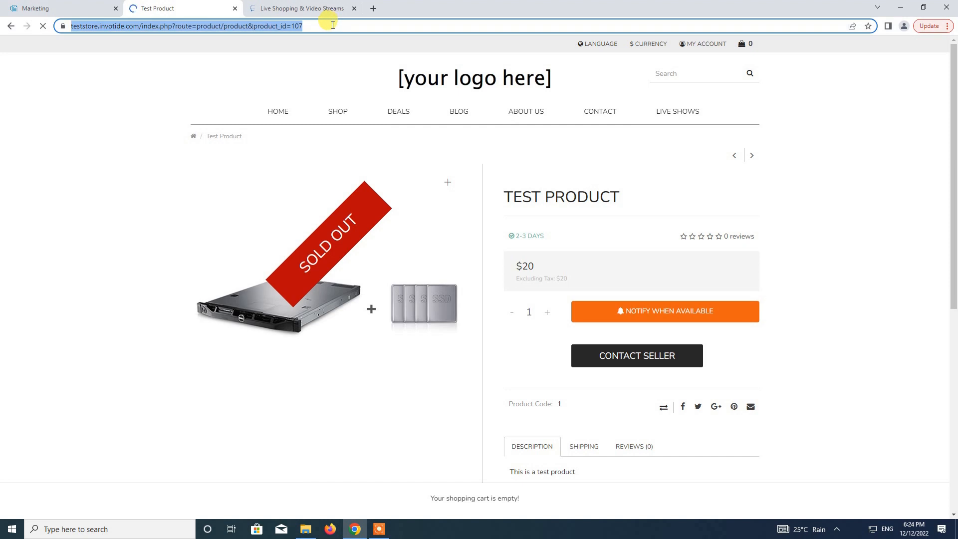
key(ctrl+c)
click(321, 9)
click(456, 93)
key(ctrl+v)
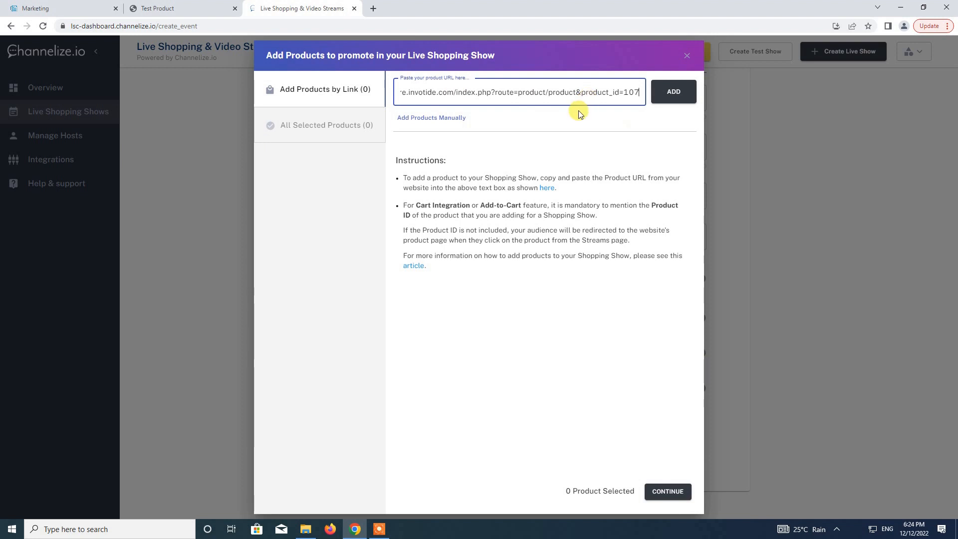
click(672, 95)
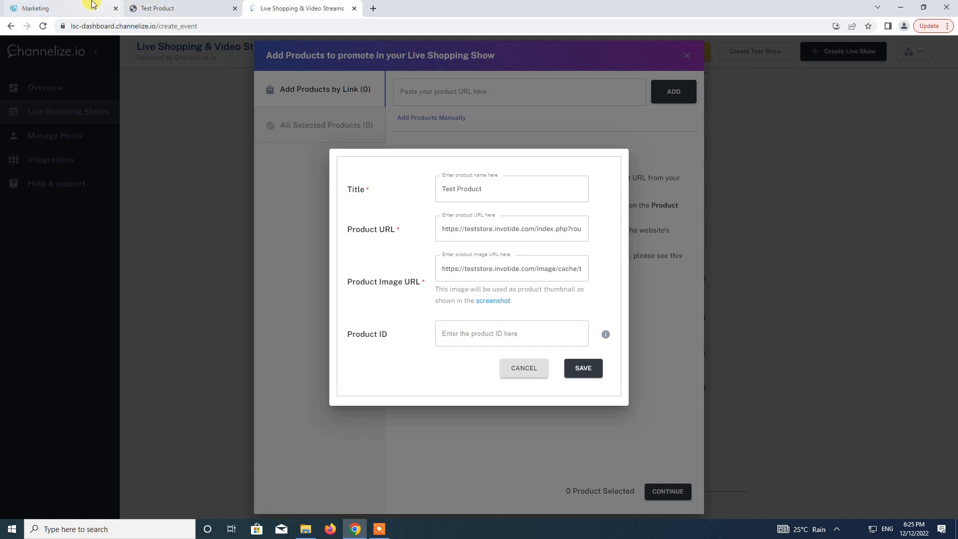
Open the admin Catalog Products list showing all seven products and their IDs.
click(178, 8)
click(198, 27)
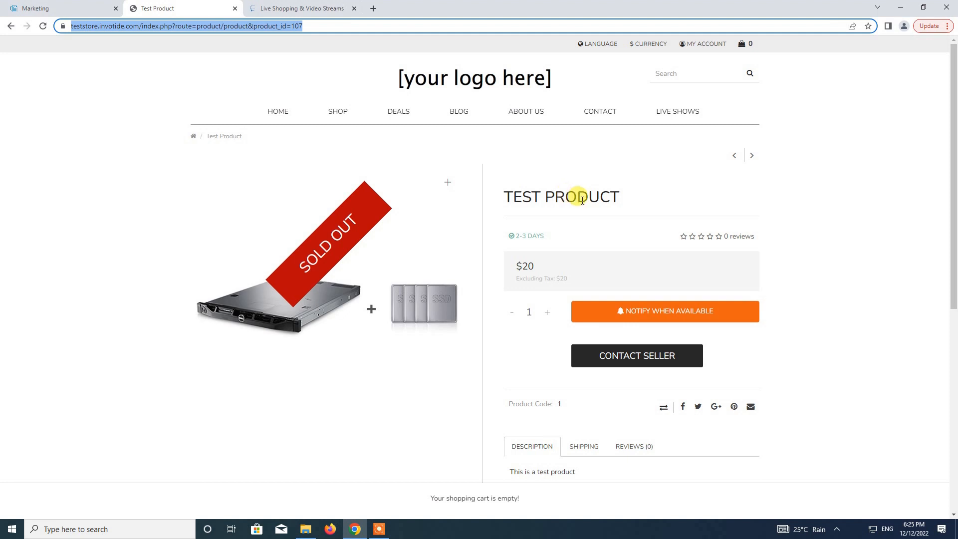
click(73, 6)
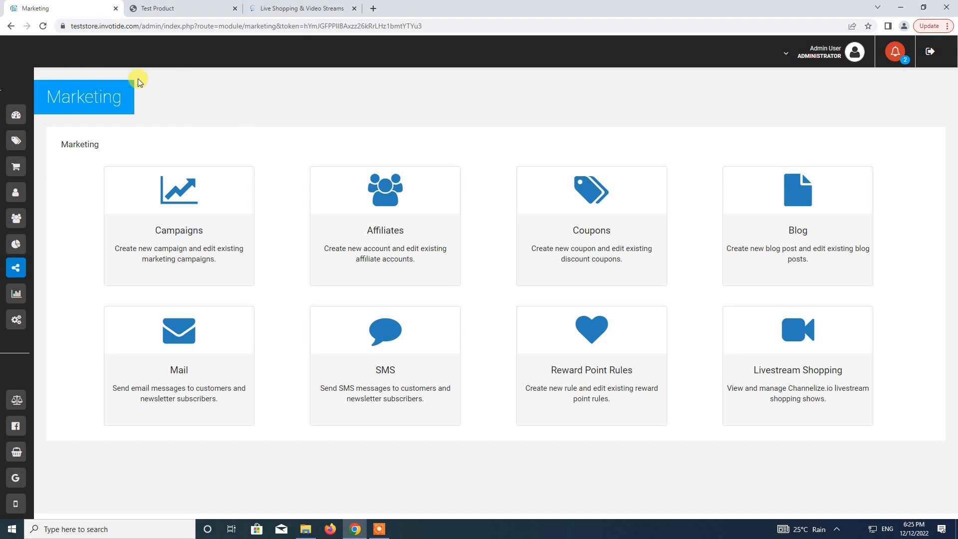
mouse_move(12, 92)
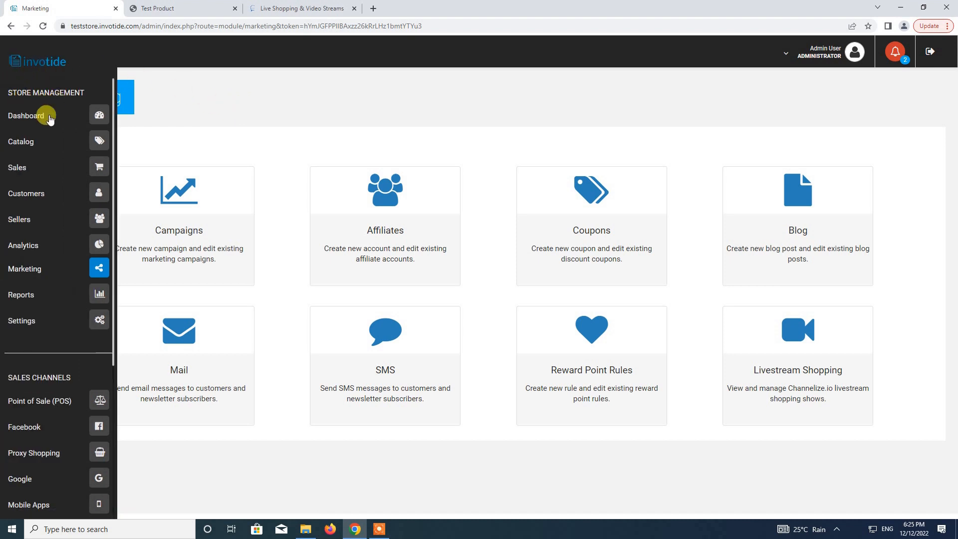
click(97, 143)
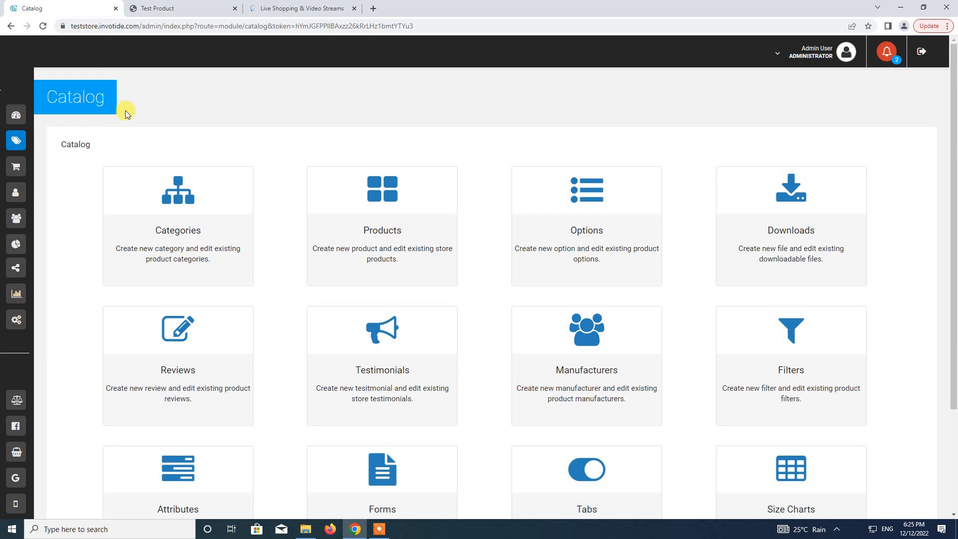
click(383, 211)
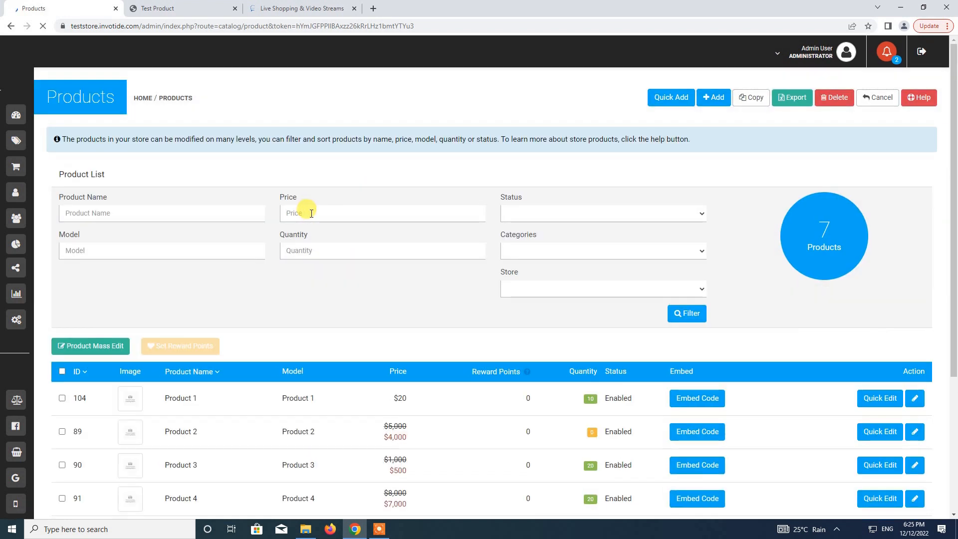
scroll(311, 213, down, 4)
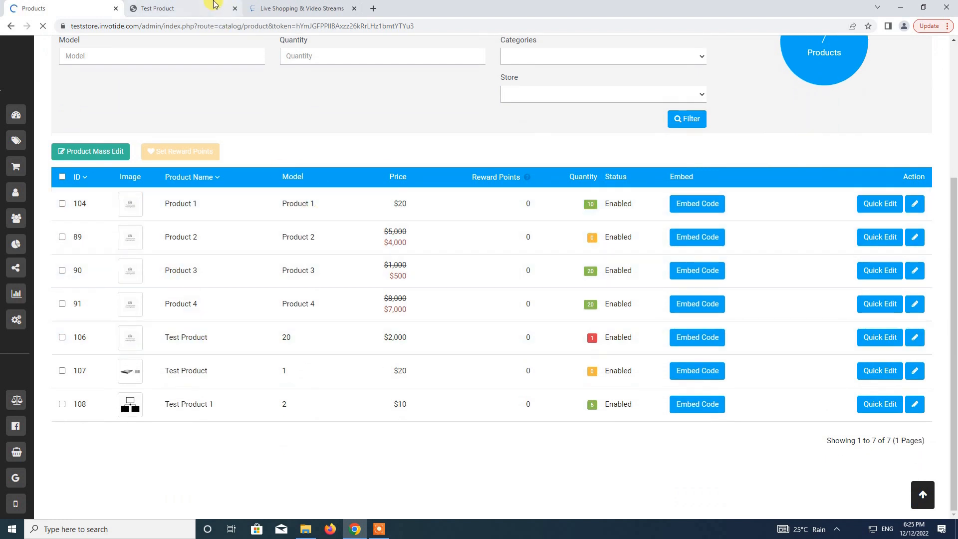
Enter Product ID 107 for Test Product and save it to the show.
click(264, 7)
click(447, 192)
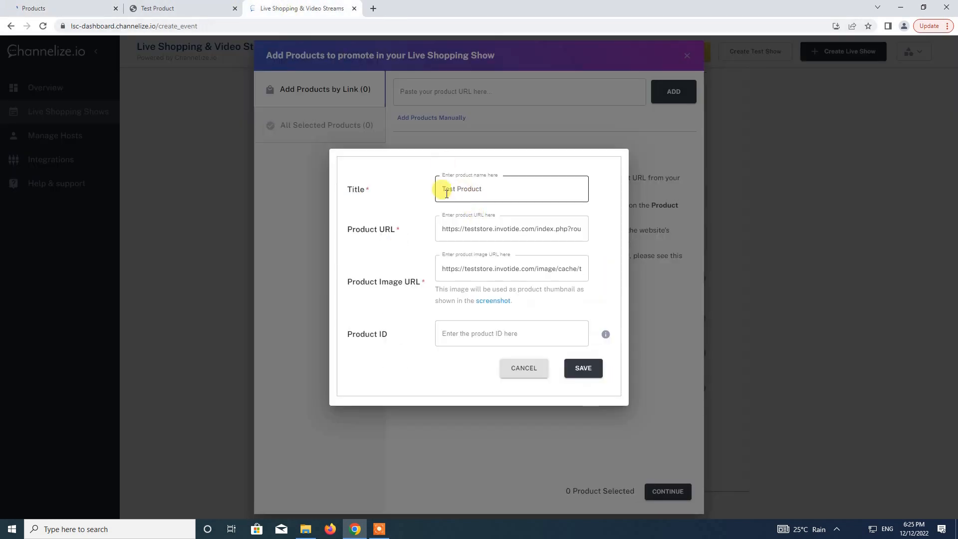
click(30, 8)
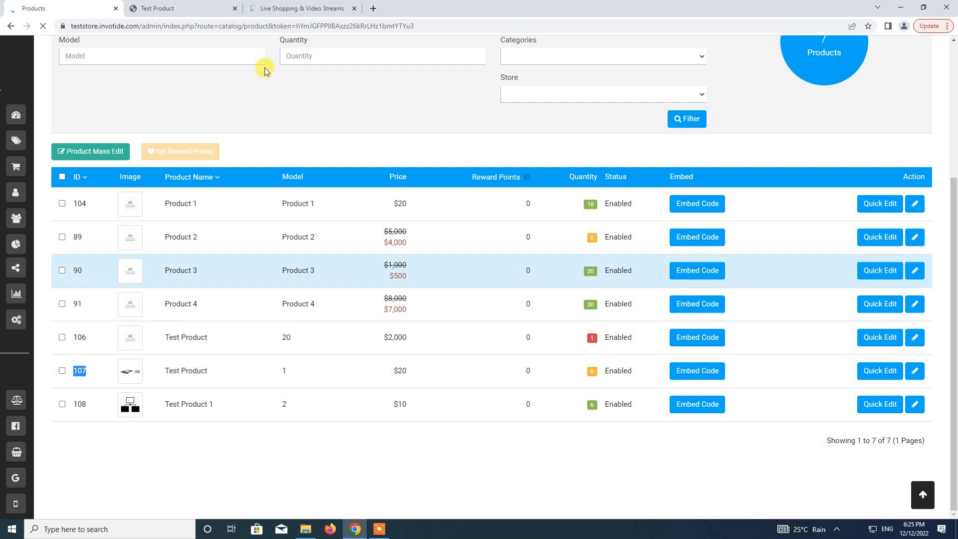
click(264, 4)
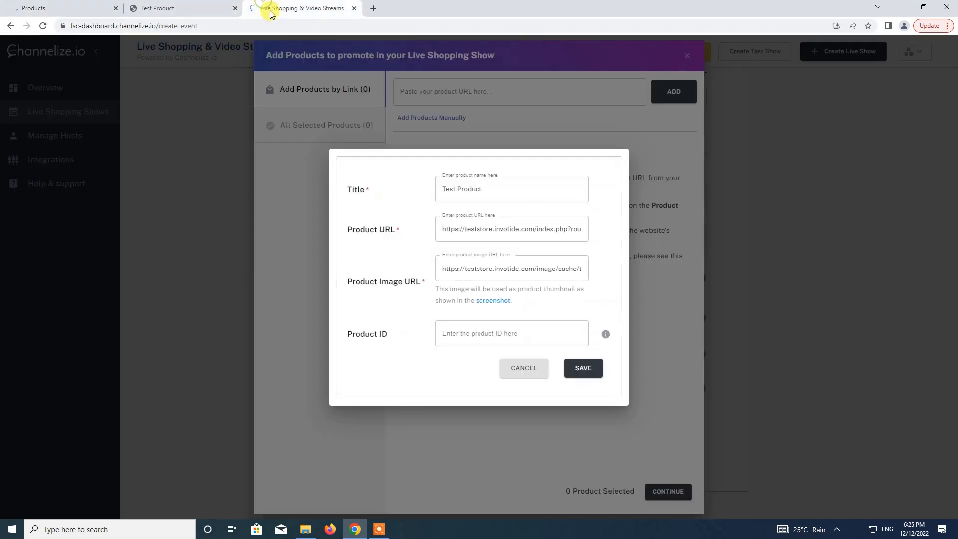
click(483, 340)
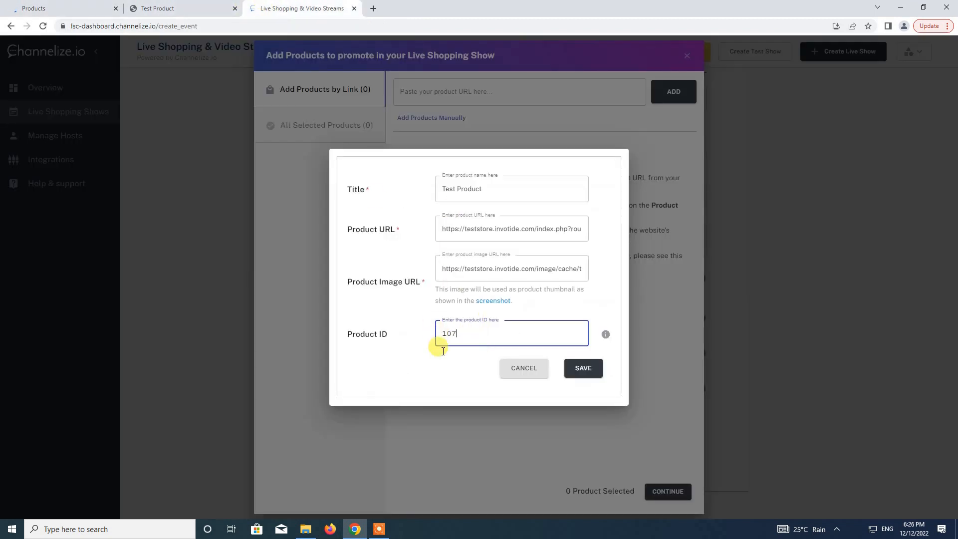
click(582, 369)
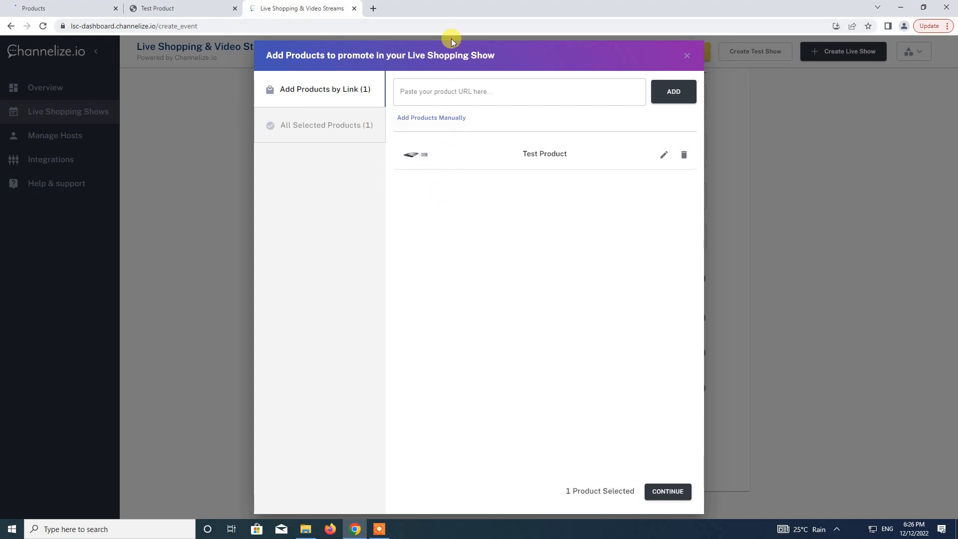
Browse a SHOP category and open the full Product 1 page in the storefront.
click(192, 8)
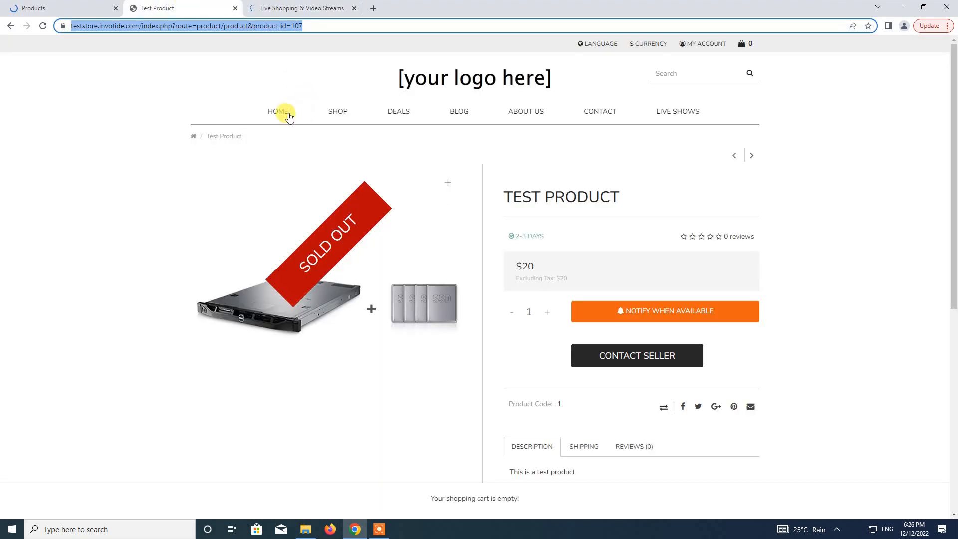
mouse_move(342, 119)
click(339, 169)
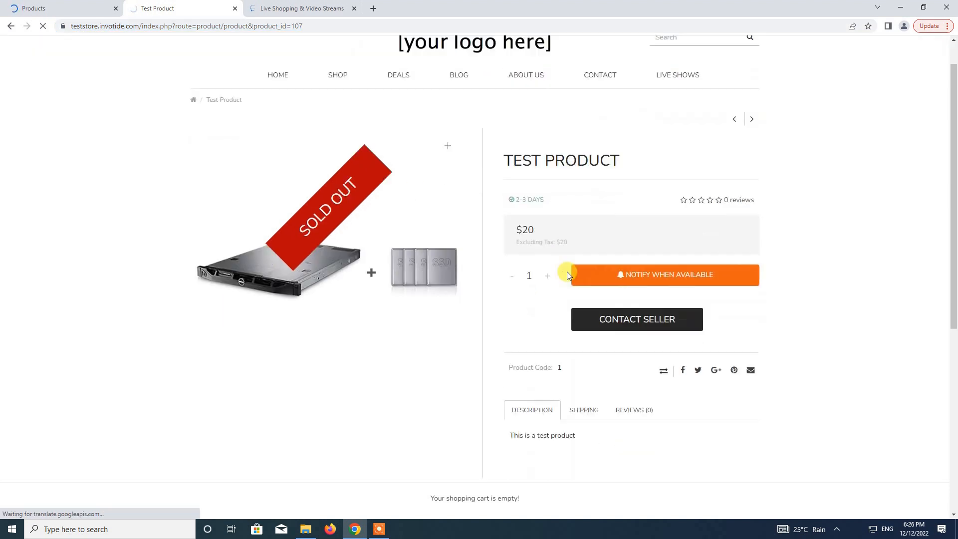
scroll(563, 270, down, 3)
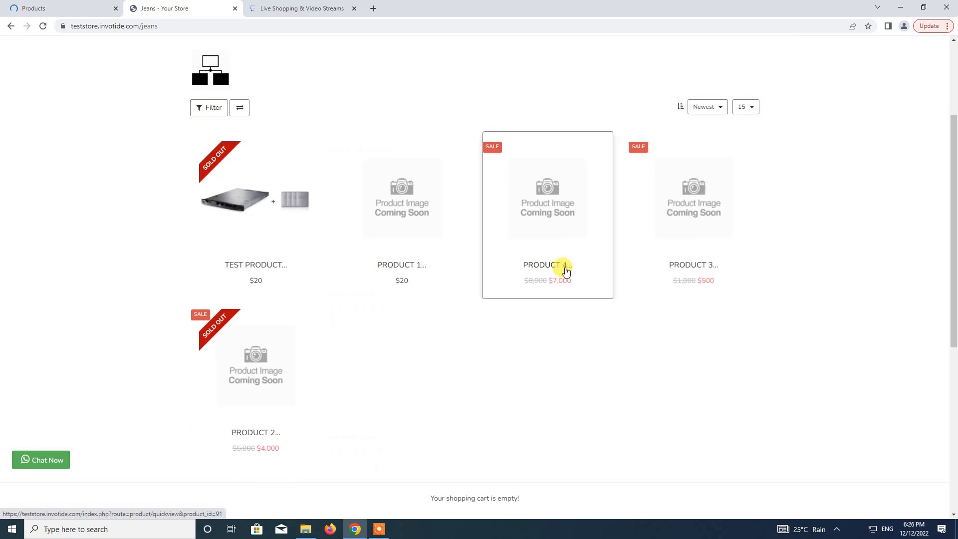
scroll(391, 162, down, 1)
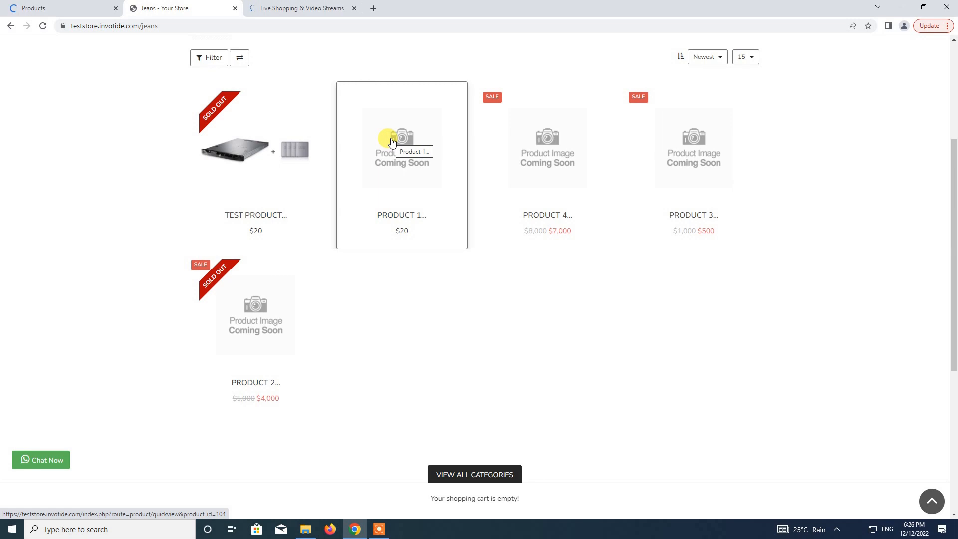
click(391, 142)
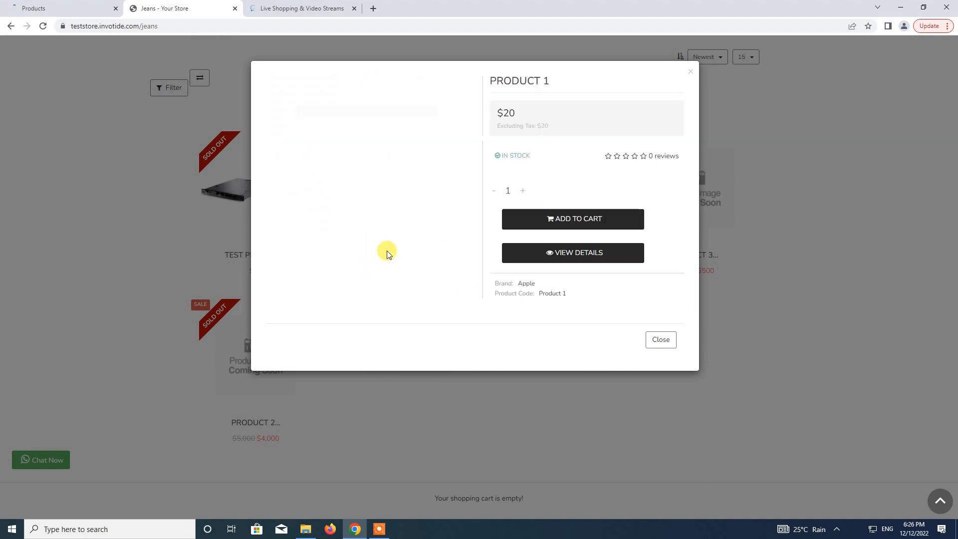
click(585, 255)
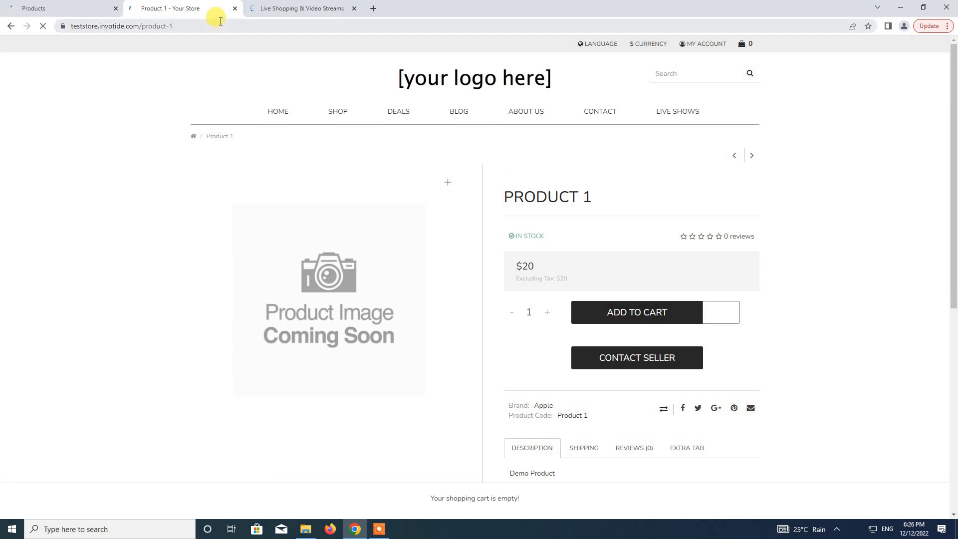
Paste Product 1's page address into Channelize's product link field.
click(222, 25)
key(ctrl+c)
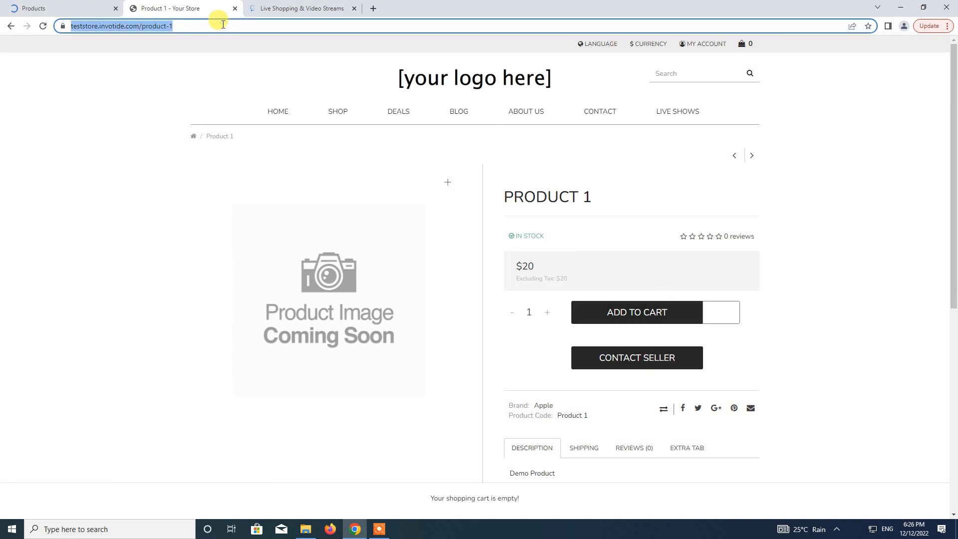
click(284, 9)
click(462, 89)
key(ctrl+v)
Add Product 1 from its link and trim the title to 'Product 1'.
click(672, 98)
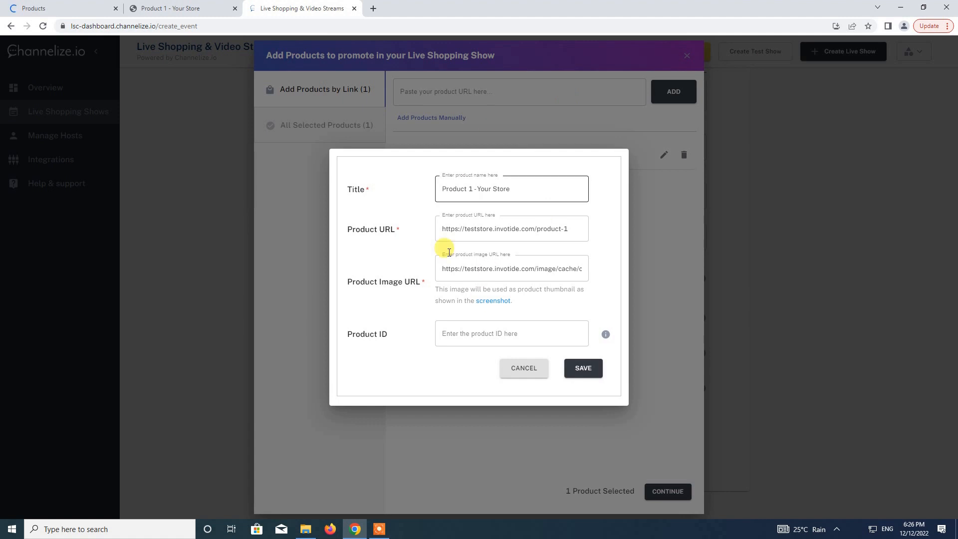
triple_click(464, 272)
click(484, 187)
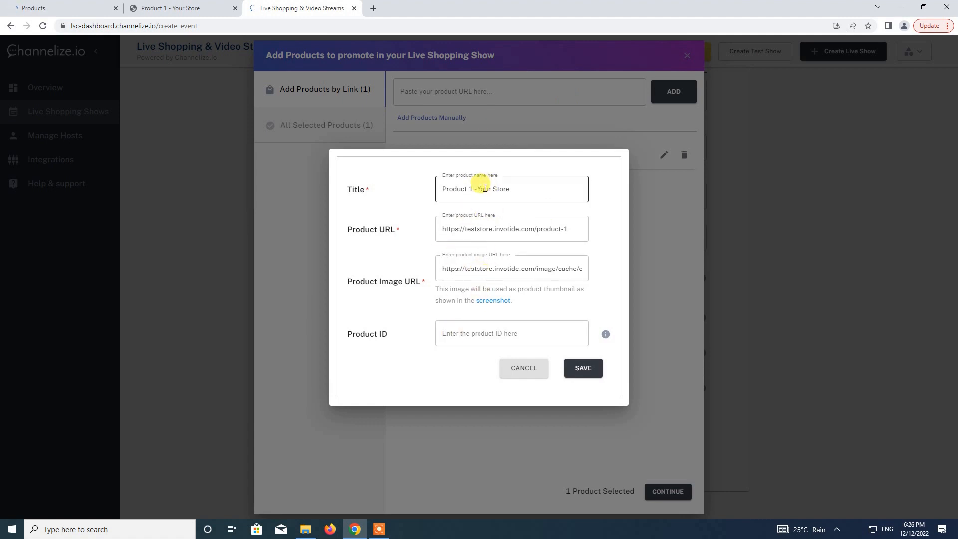
drag(475, 189, 556, 183)
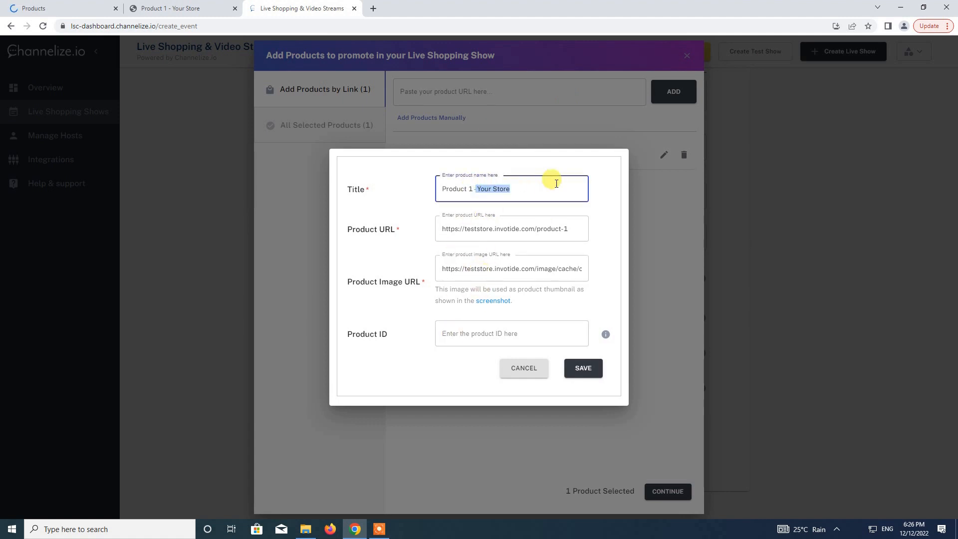
key(BackSpace)
key(BackSpace)
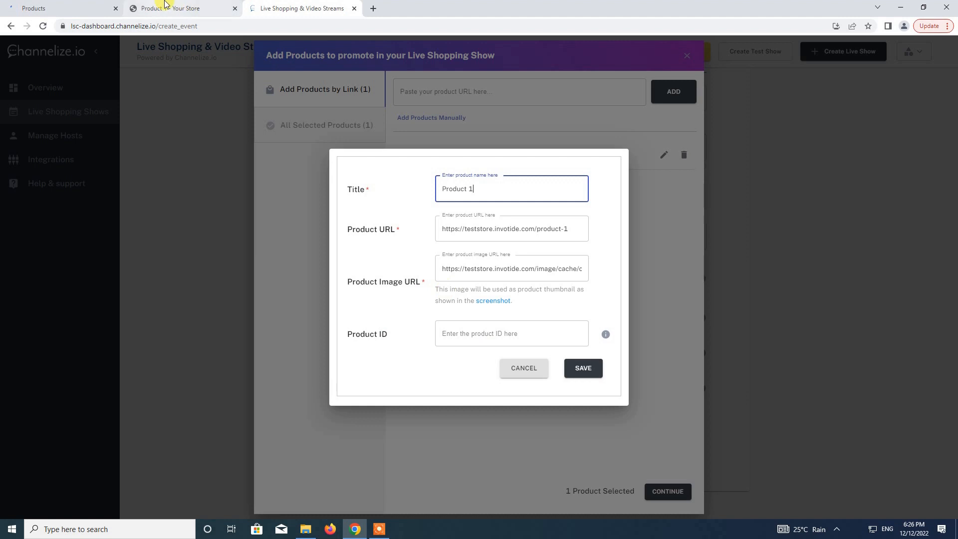
Look up Product 1's ID, enter 104 as Product ID and save it.
click(220, 8)
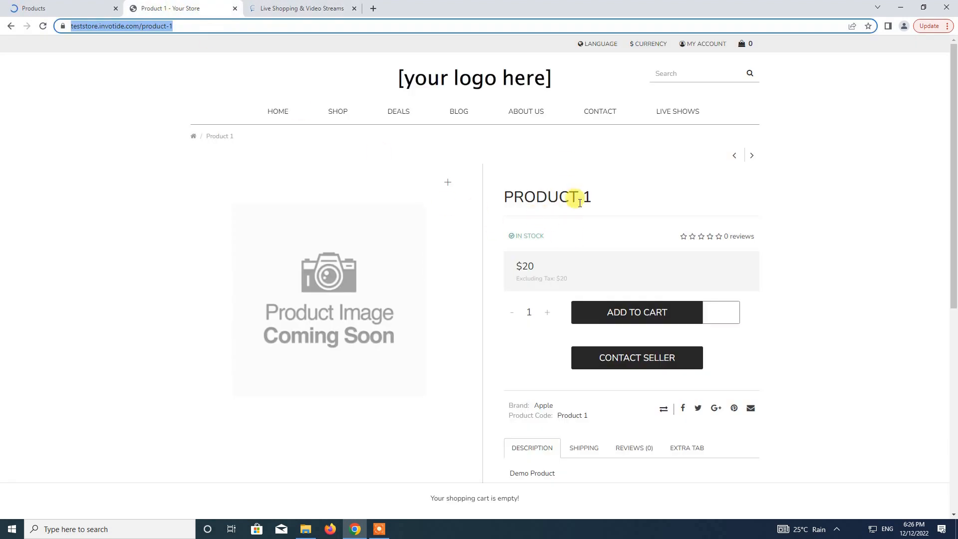
click(77, 6)
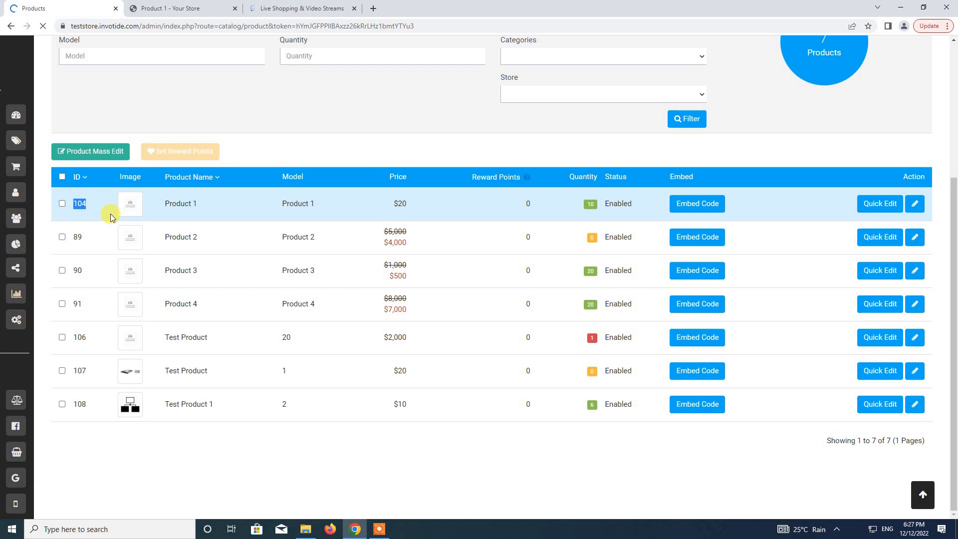
click(300, 8)
click(463, 333)
text(104)
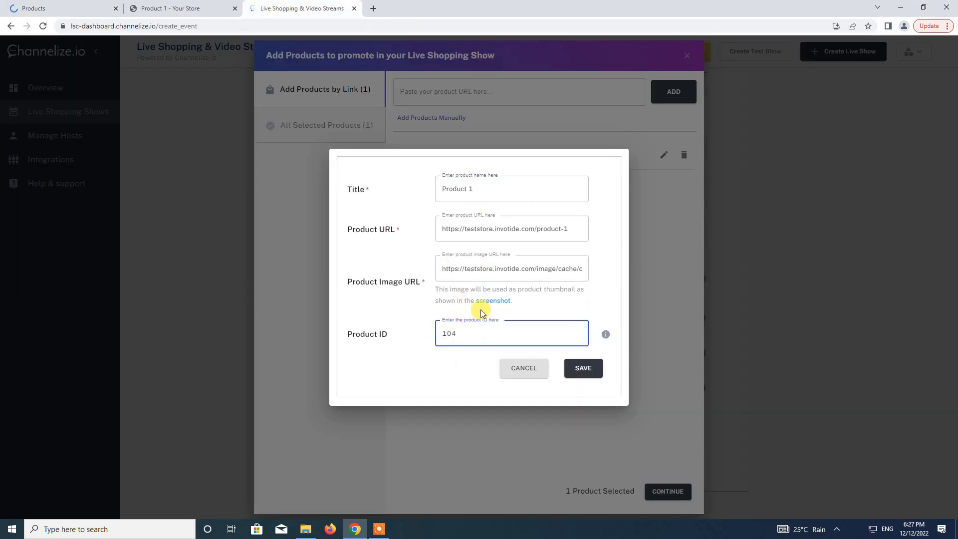
click(592, 374)
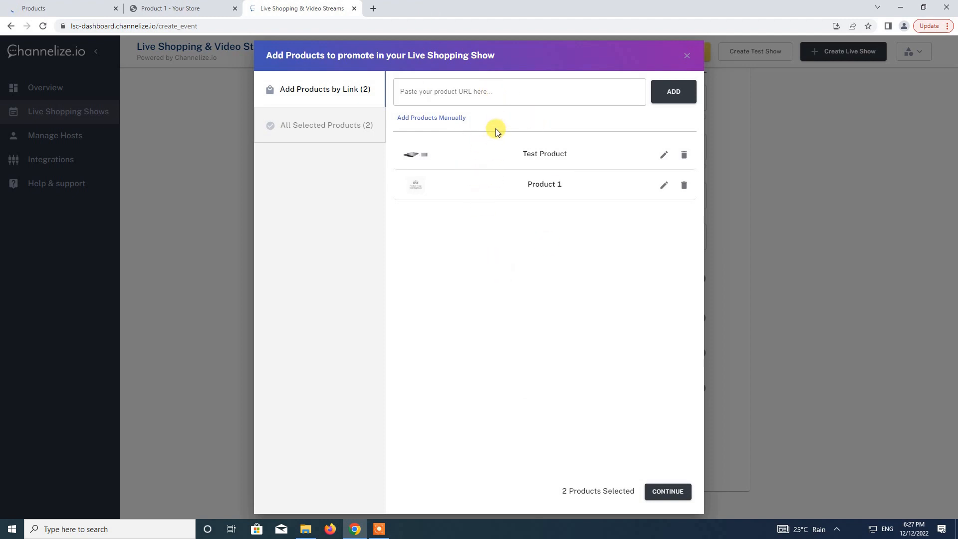
click(666, 491)
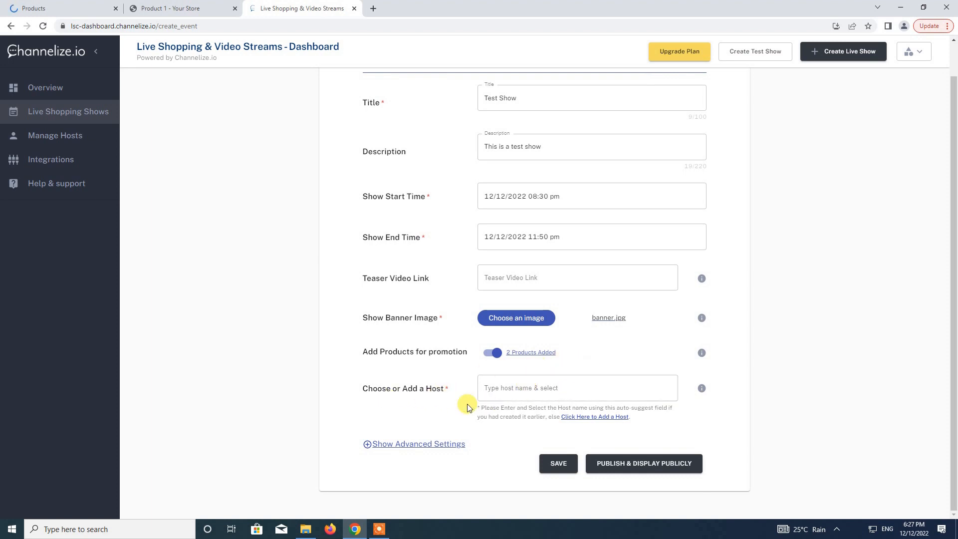
click(503, 395)
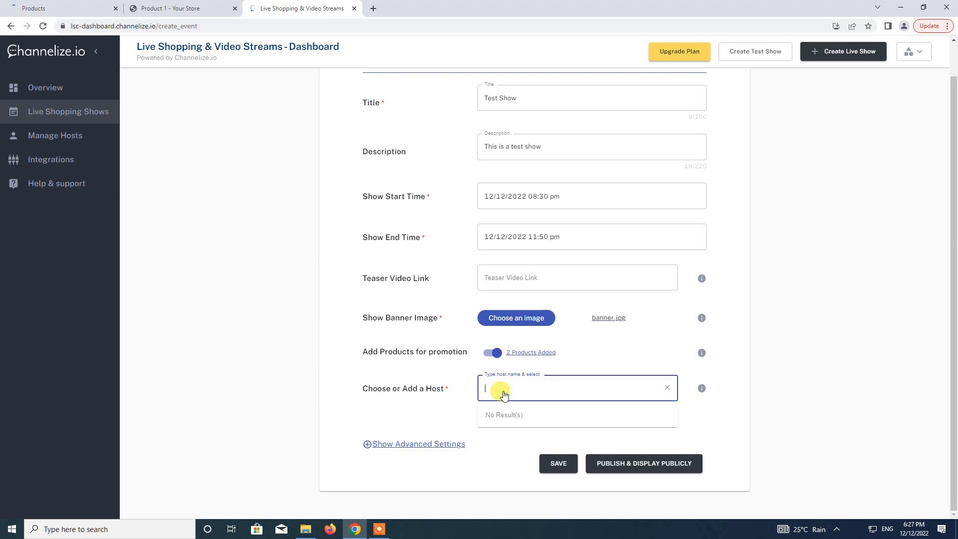
click(441, 392)
click(499, 395)
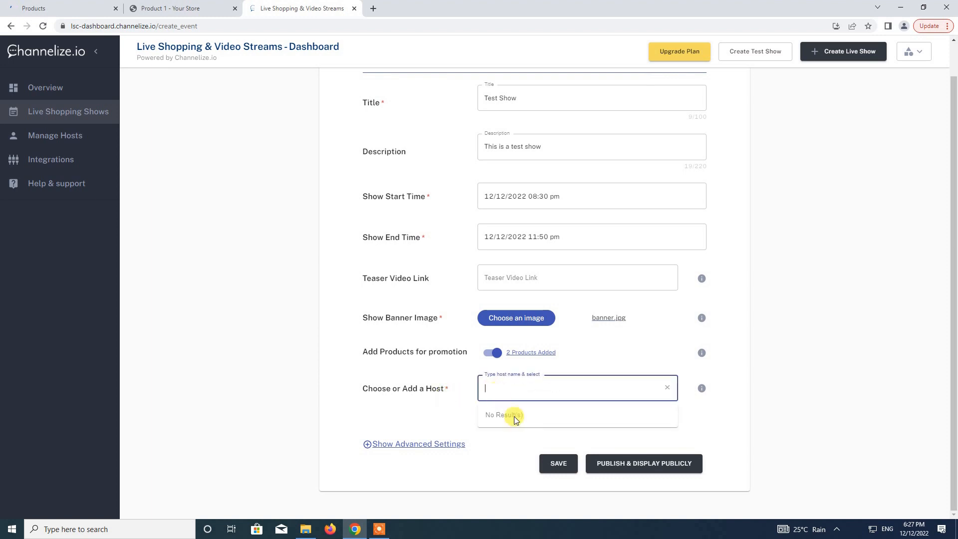
click(516, 387)
text(Victor)
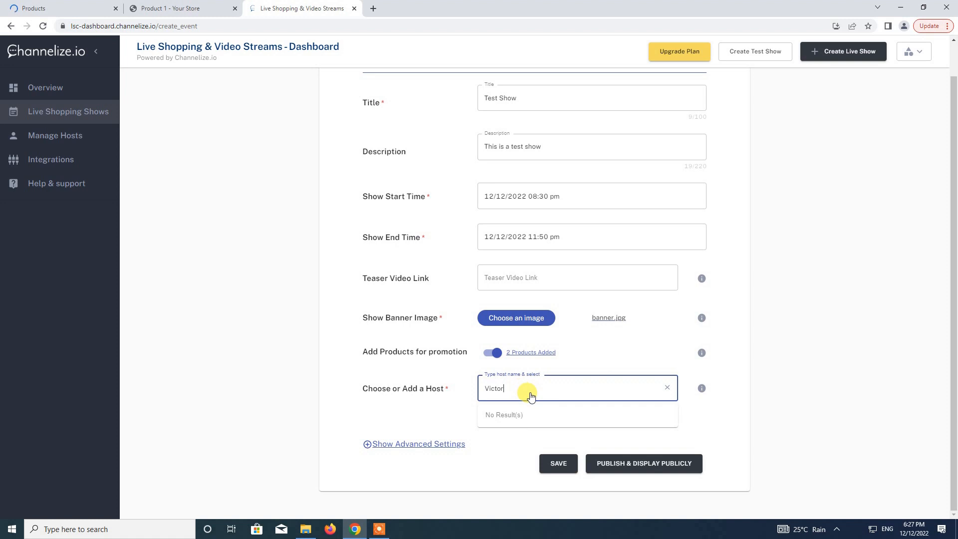
click(429, 400)
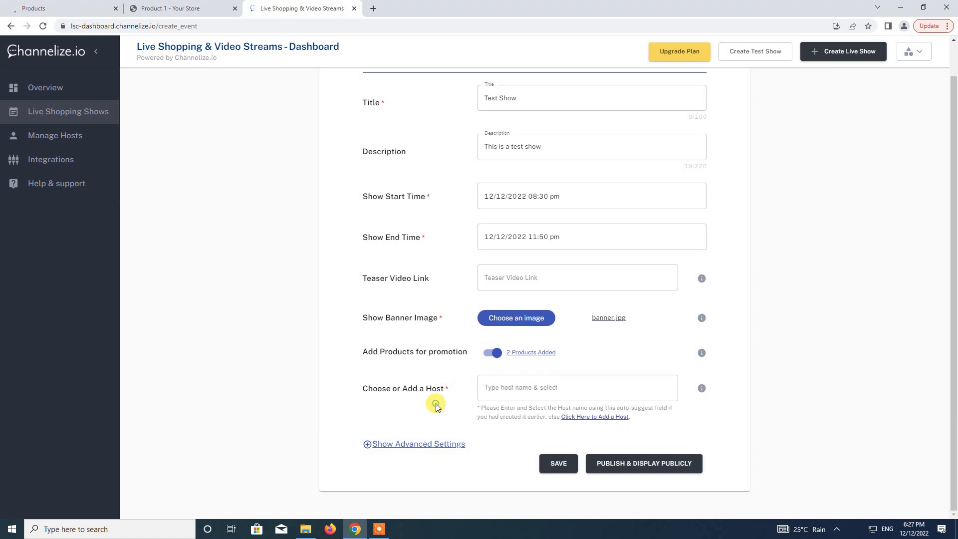
Create a new host with a name, e-mail and password as the show's host.
click(589, 422)
click(430, 210)
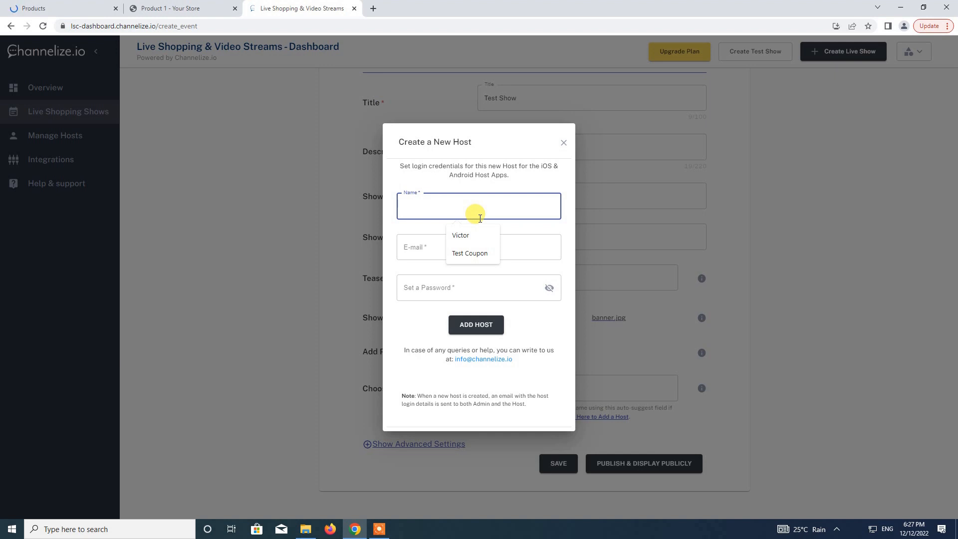
text(Victor)
key(Tab)
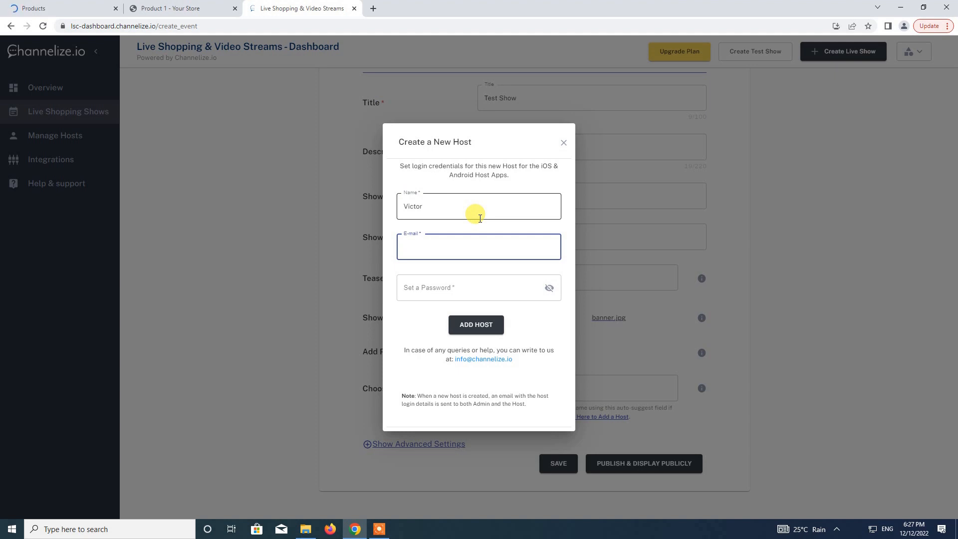
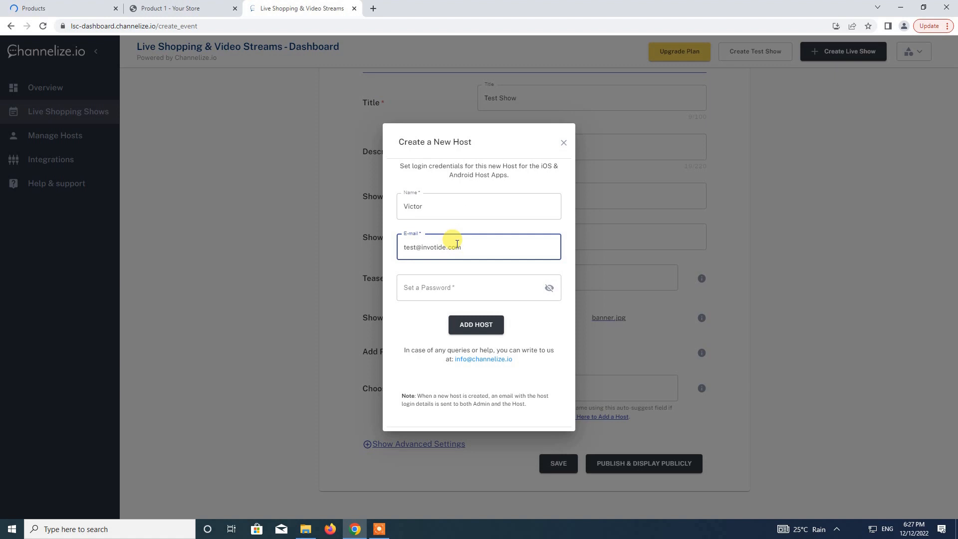
click(430, 288)
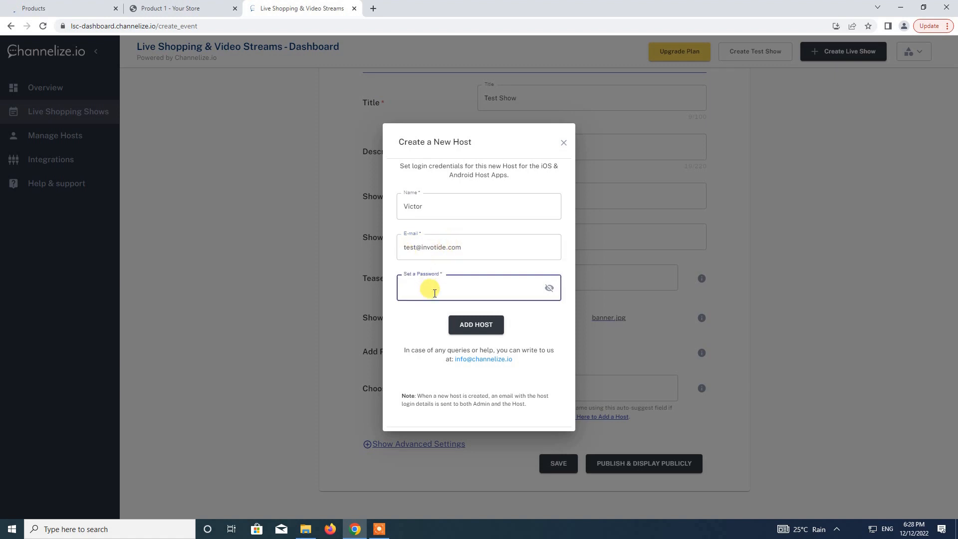
text(12345)
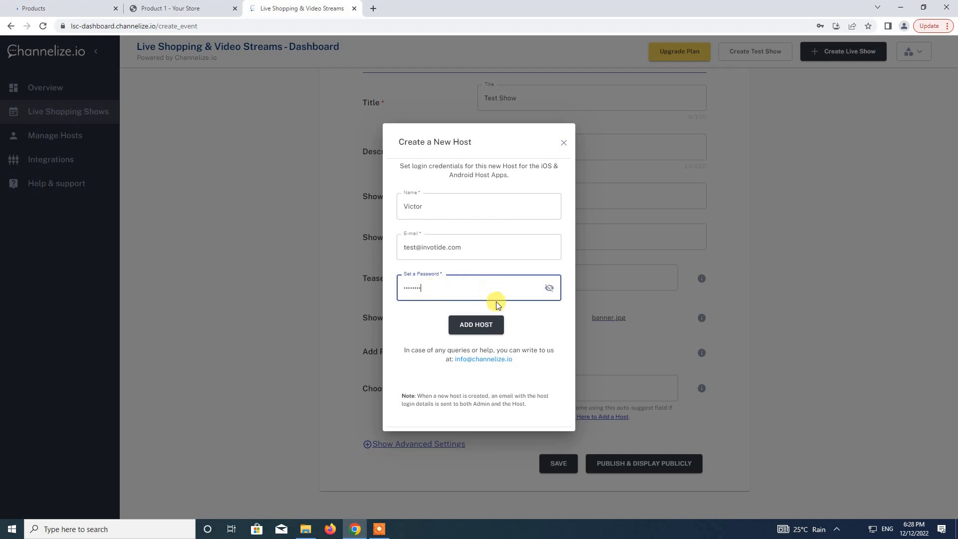
click(479, 324)
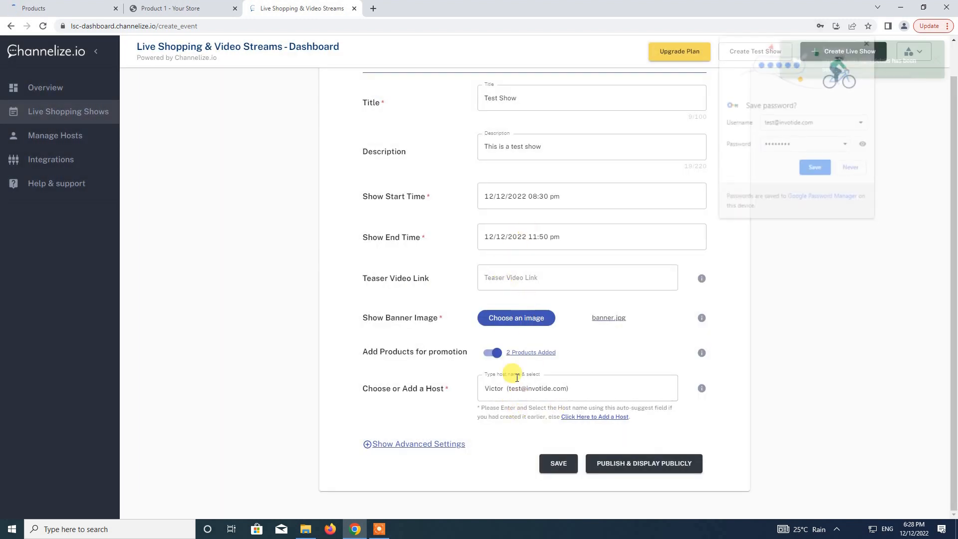
Reveal the advanced settings and try publishing the show publicly; the 20-minute plan limit blocks it.
click(868, 40)
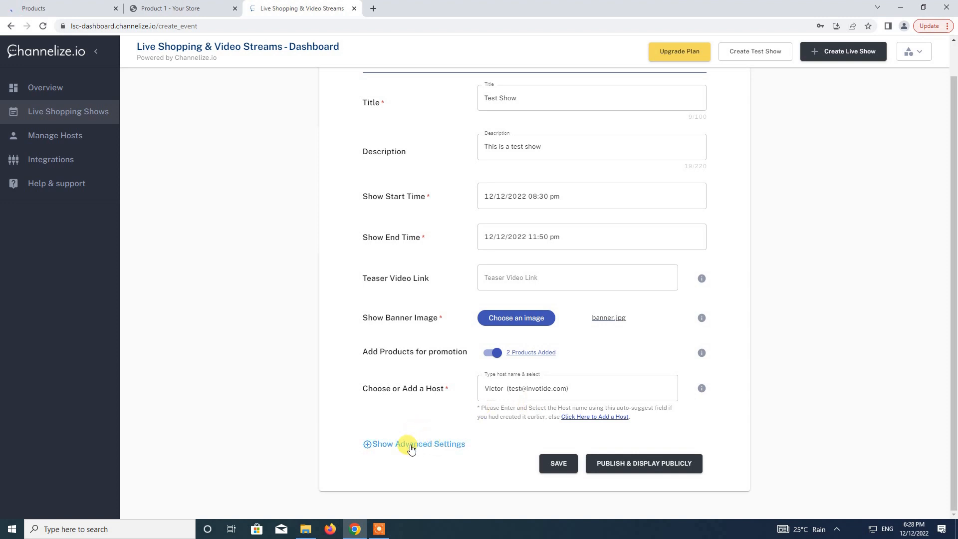
click(410, 449)
scroll(492, 433, down, 2)
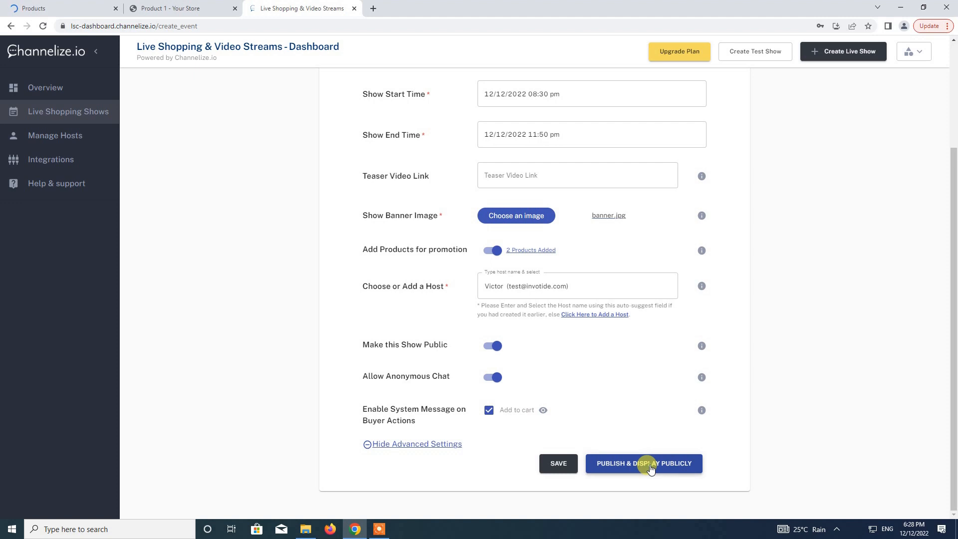
click(650, 467)
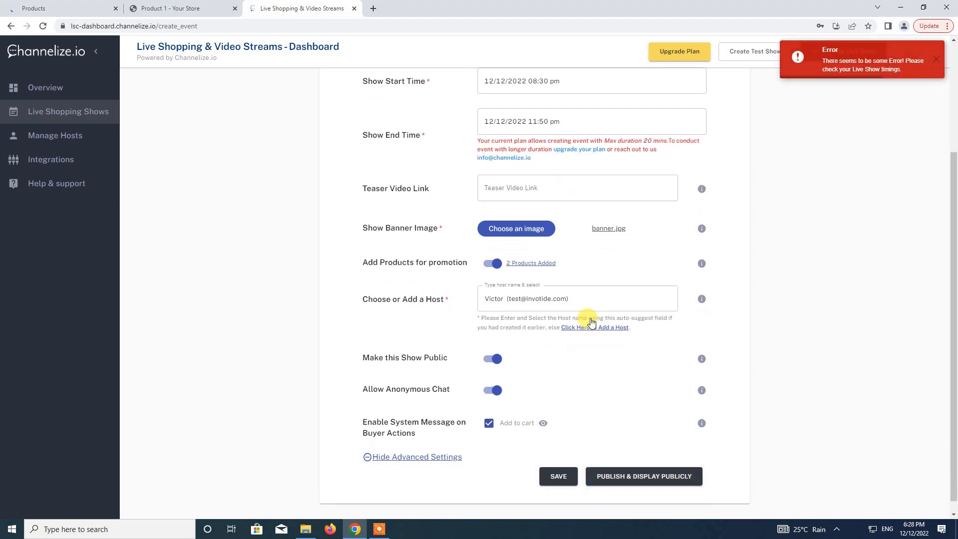
scroll(601, 322, up, 1)
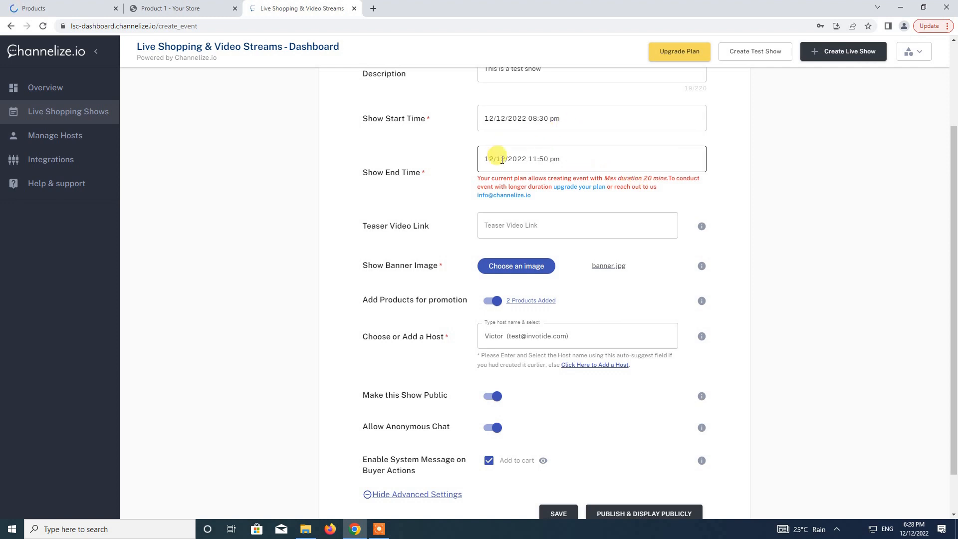
Try adjusting the Show End Time hour and minutes, closing the picker without applying.
click(556, 158)
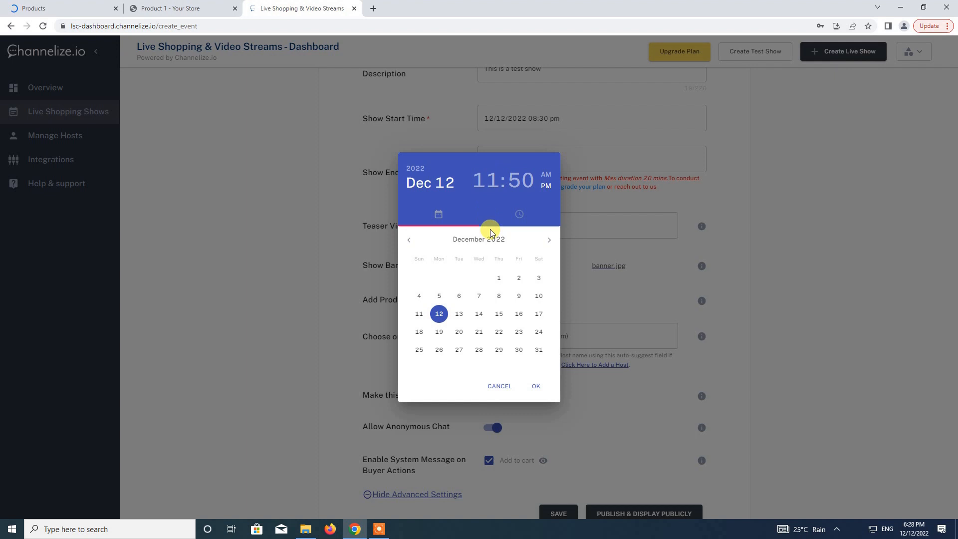
click(538, 212)
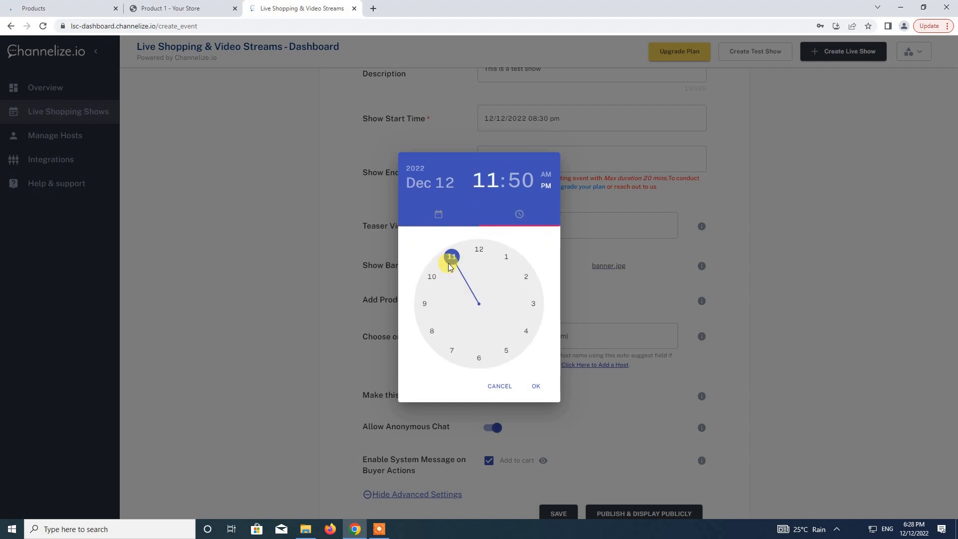
drag(449, 266, 433, 324)
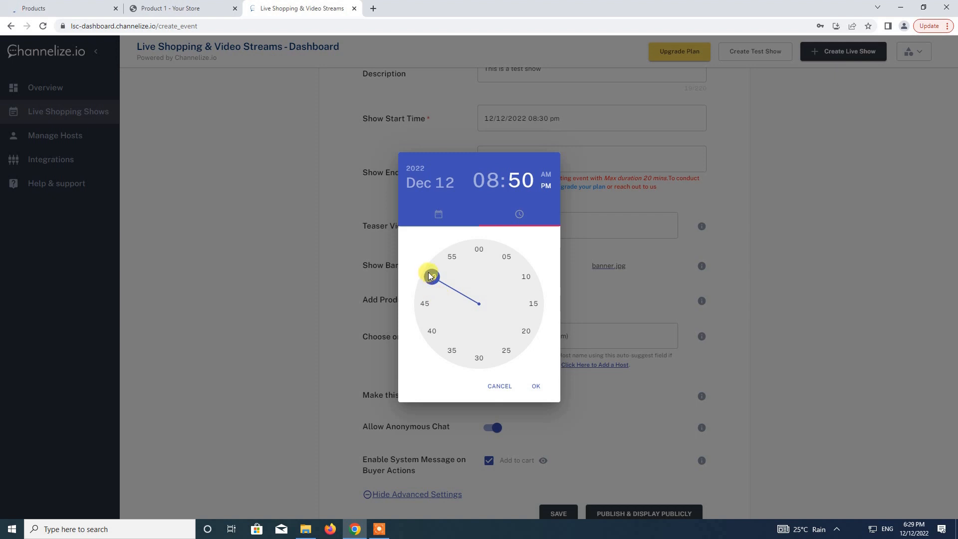
click(487, 180)
drag(432, 330, 428, 308)
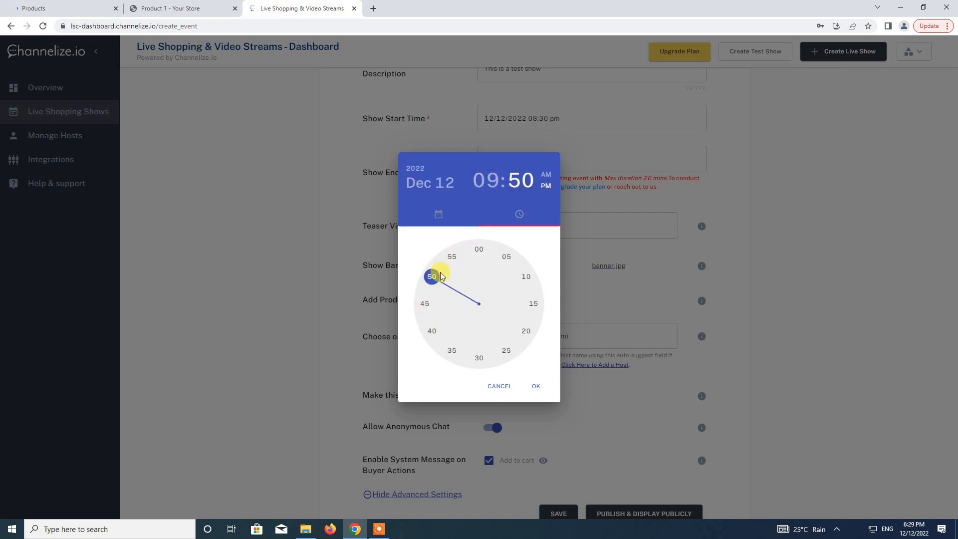
drag(439, 301, 531, 274)
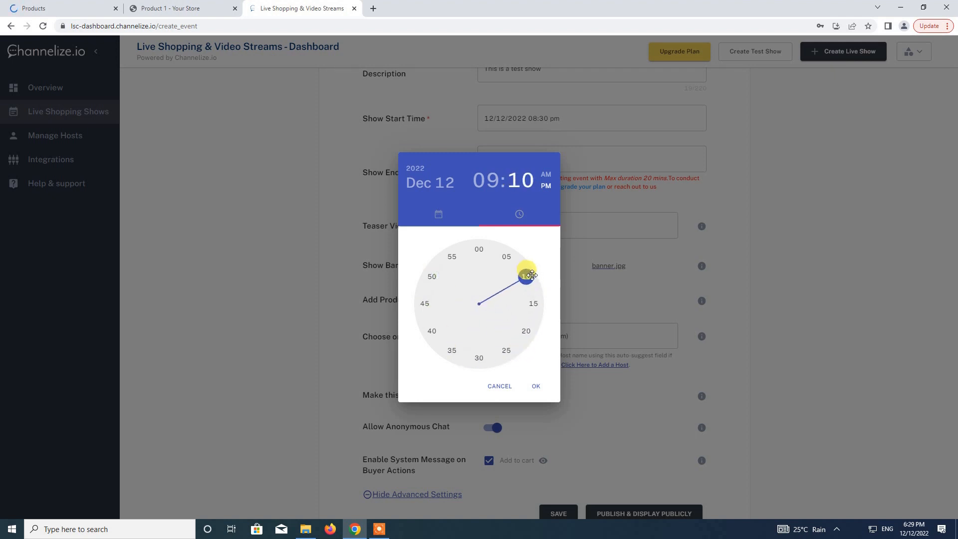
drag(530, 275, 480, 260)
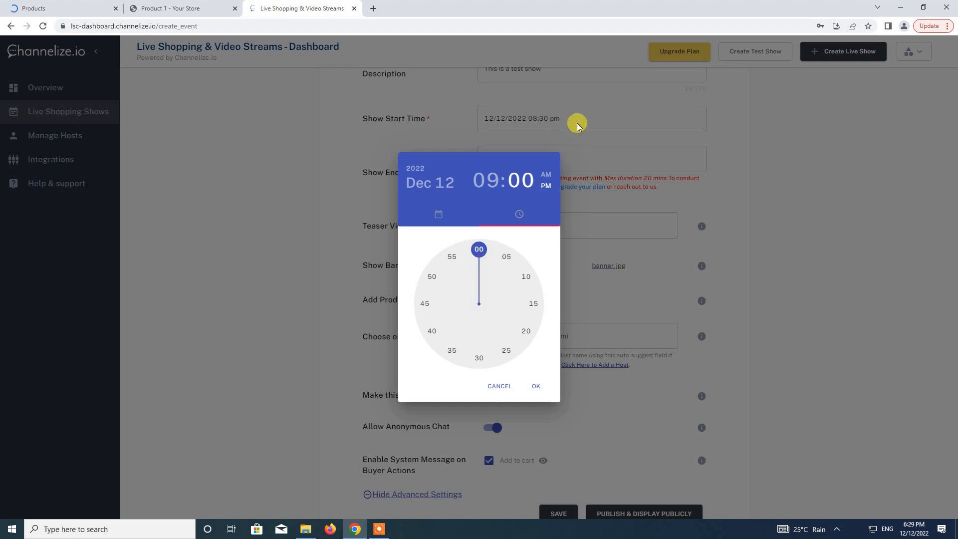
click(576, 123)
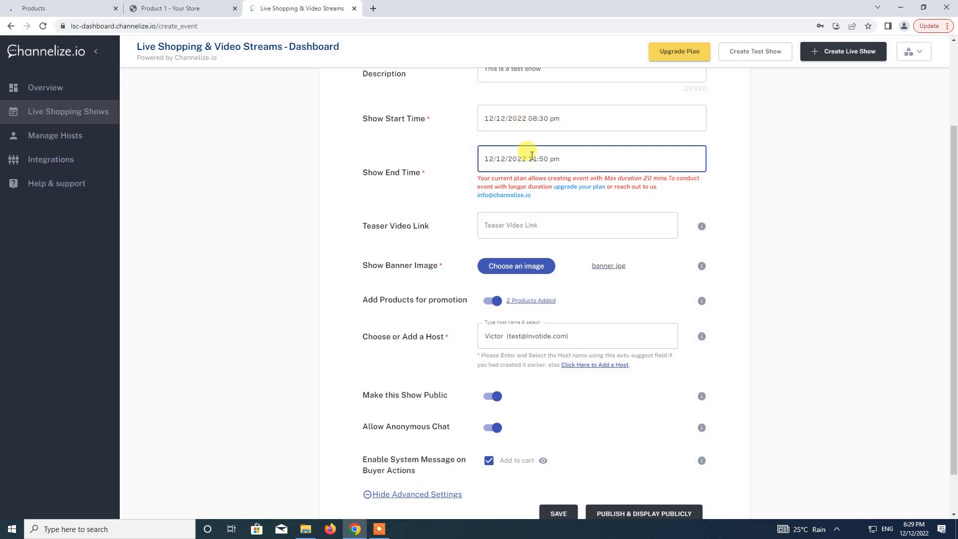
click(498, 159)
click(477, 183)
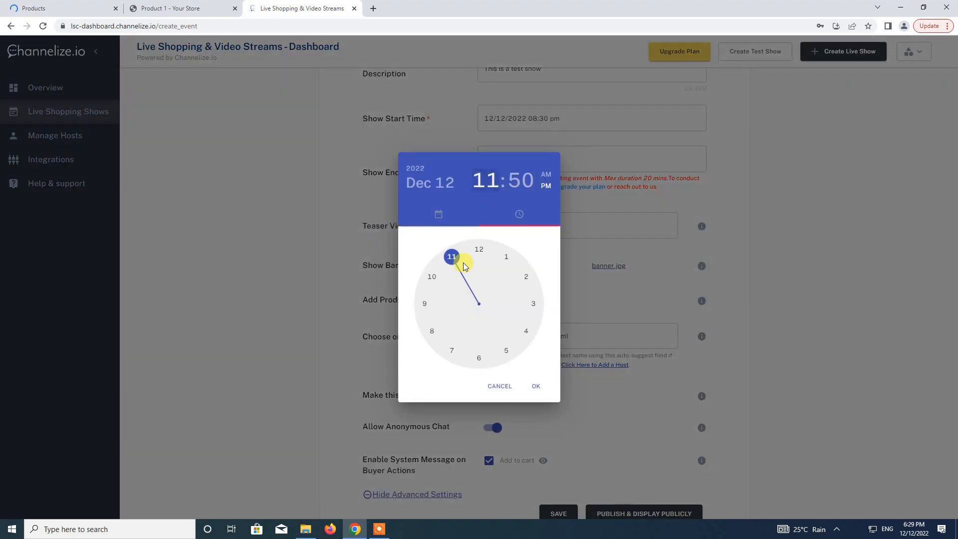
click(432, 330)
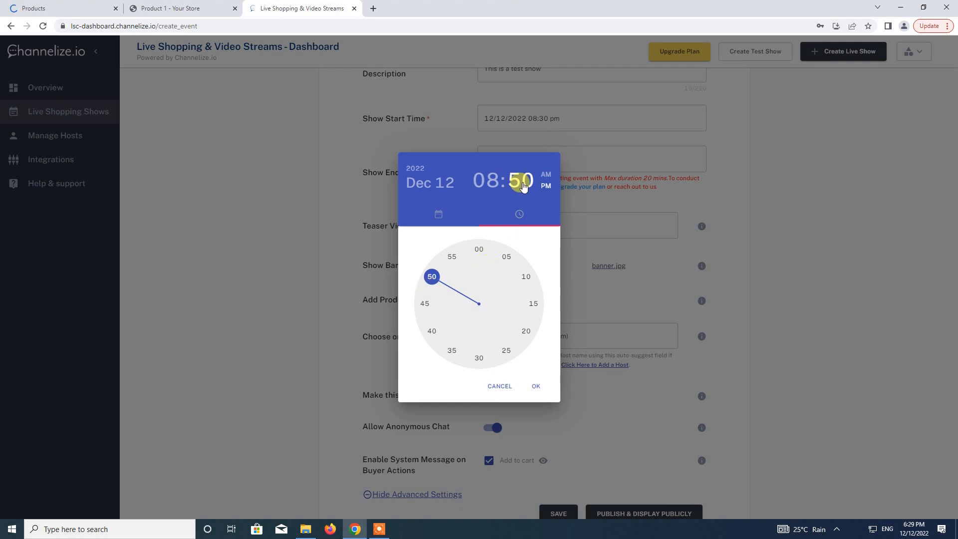
click(879, 189)
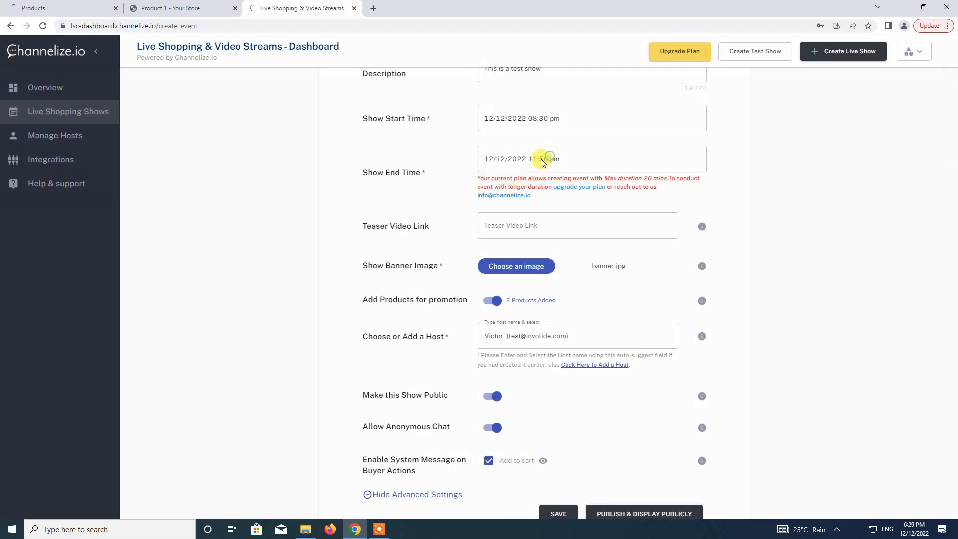
Set the show's end time to 08:50 pm and confirm it.
click(545, 158)
click(432, 331)
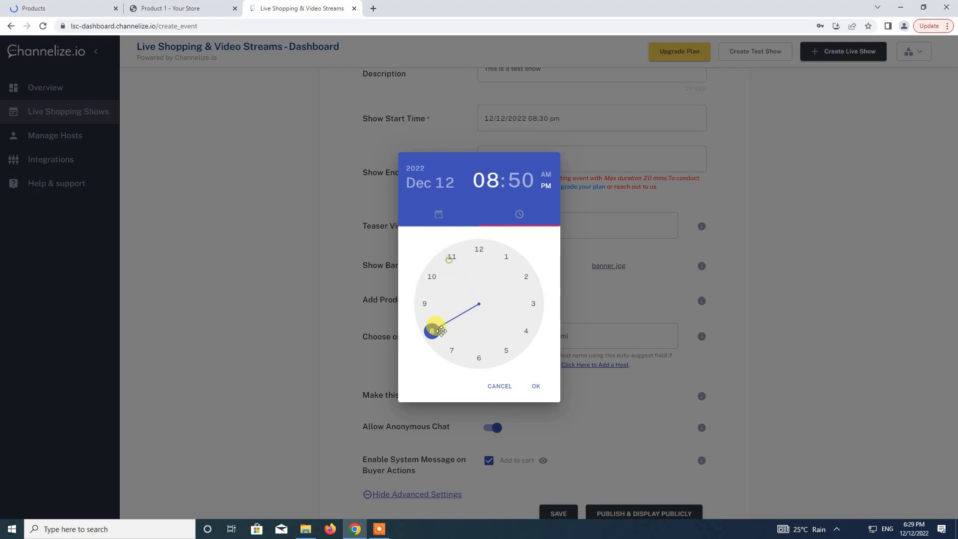
click(434, 272)
click(427, 278)
click(432, 274)
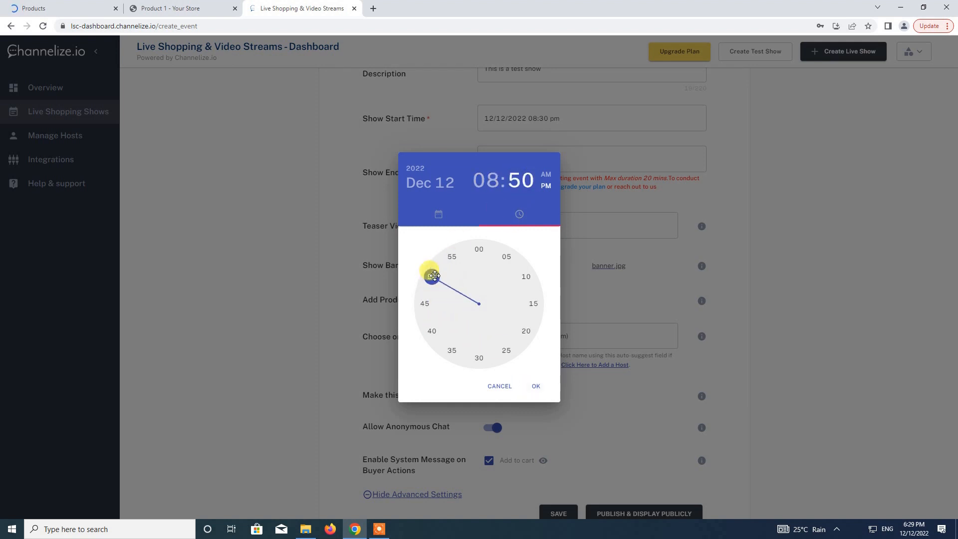
click(535, 386)
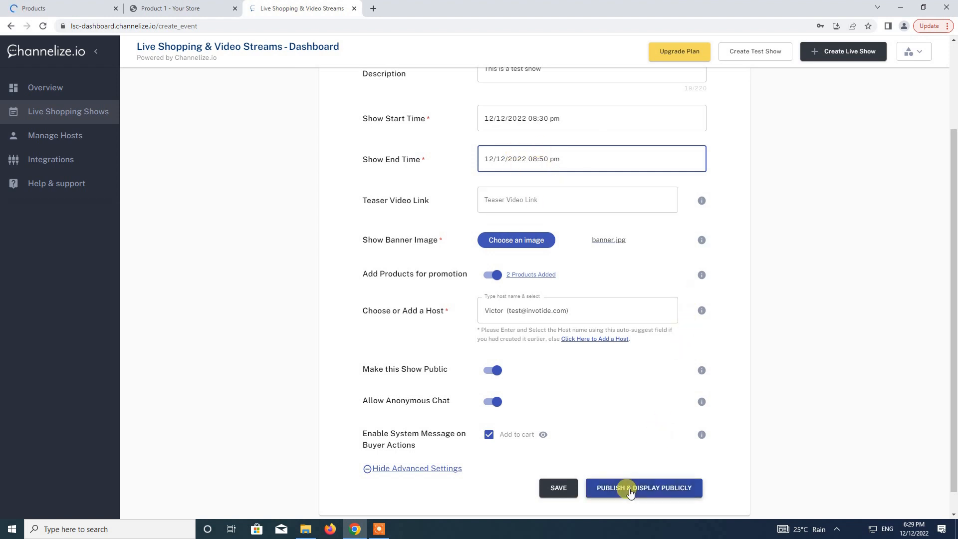
Publish Test Show publicly with its 2 promoted products, then return to the store's Products tab.
click(630, 490)
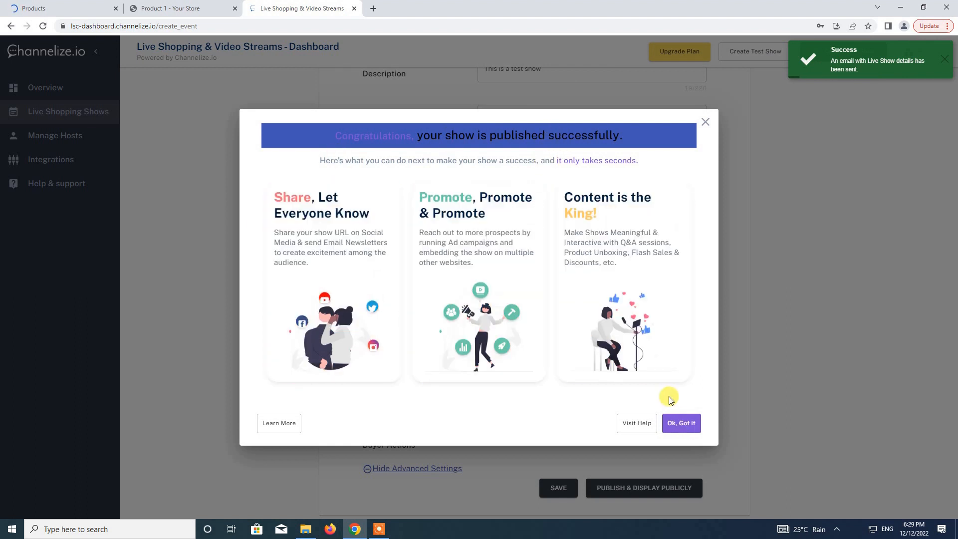
click(681, 423)
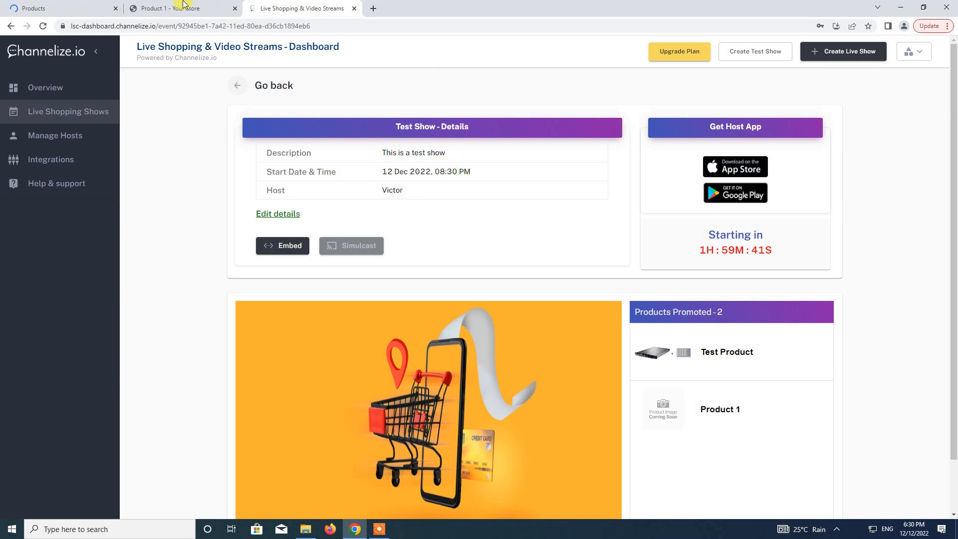
click(80, 4)
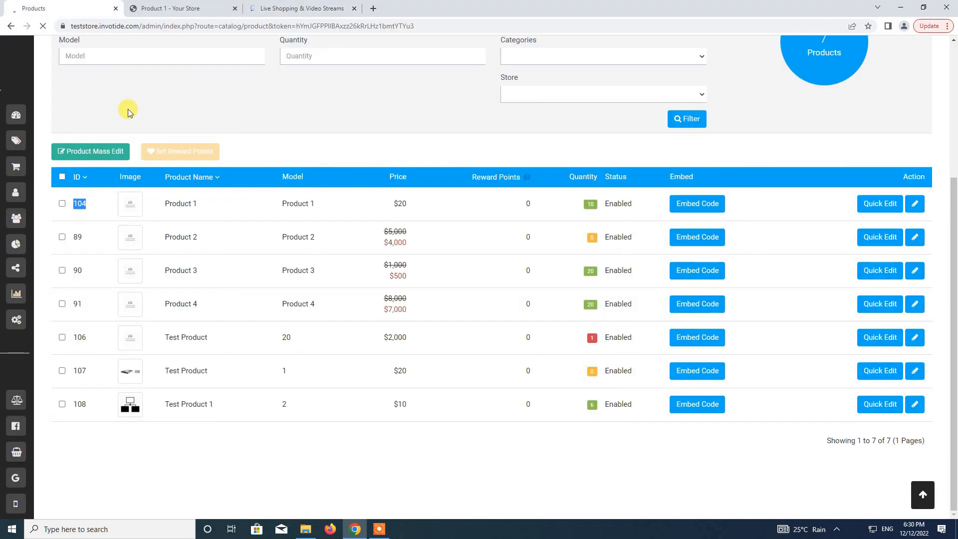
Go to Marketing > Livestream Shopping > Live Shows and start adding a new live show.
mouse_move(15, 102)
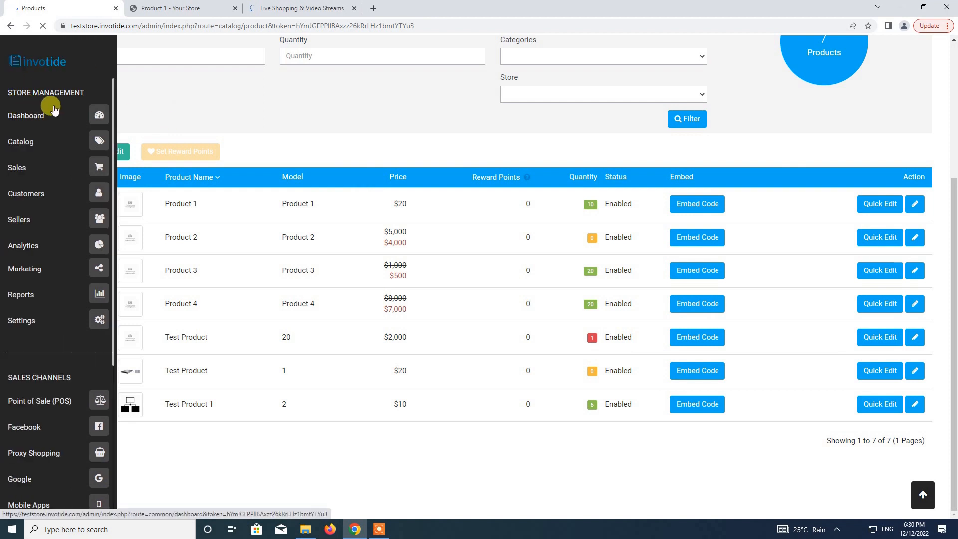
click(99, 271)
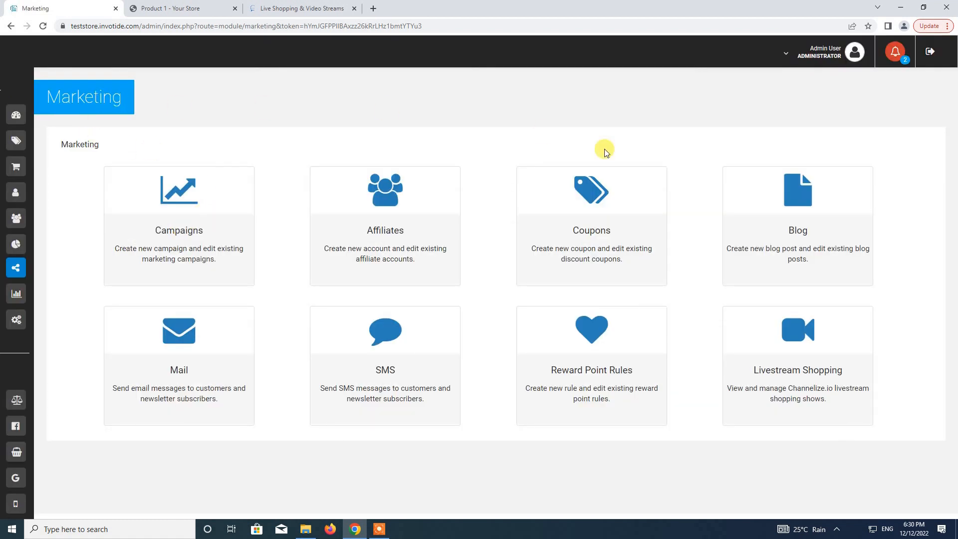
click(811, 352)
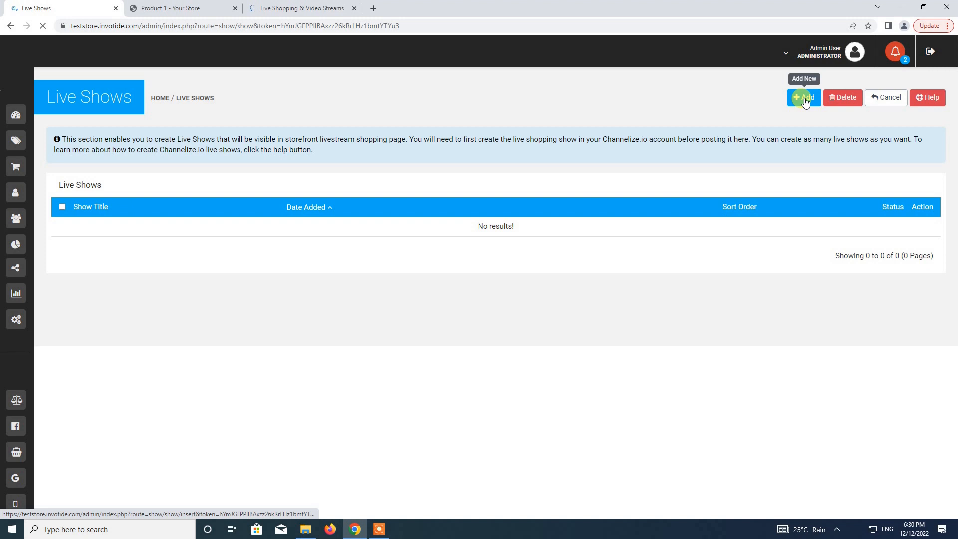
click(805, 99)
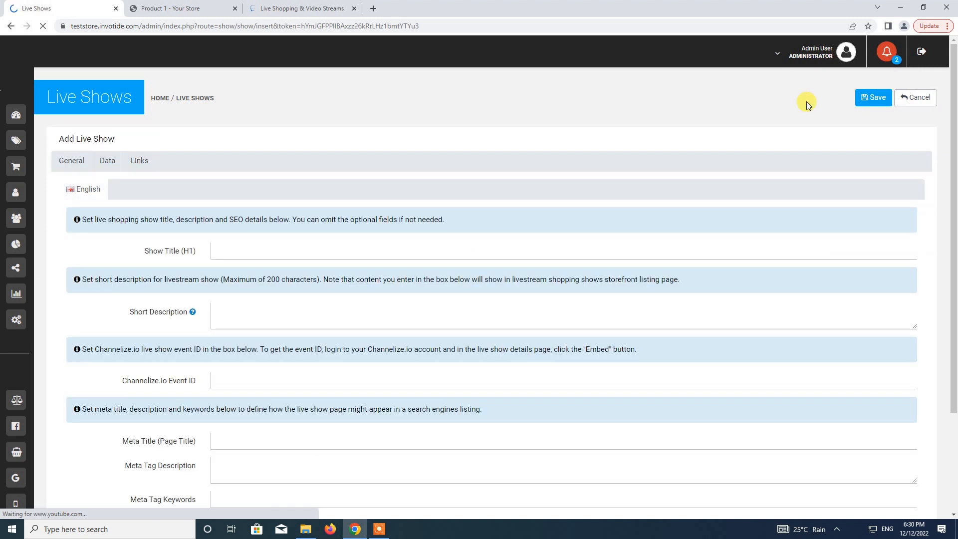
Enter 'Test Show' as the show title plus a short description, then switch to Channelize.io.
click(294, 251)
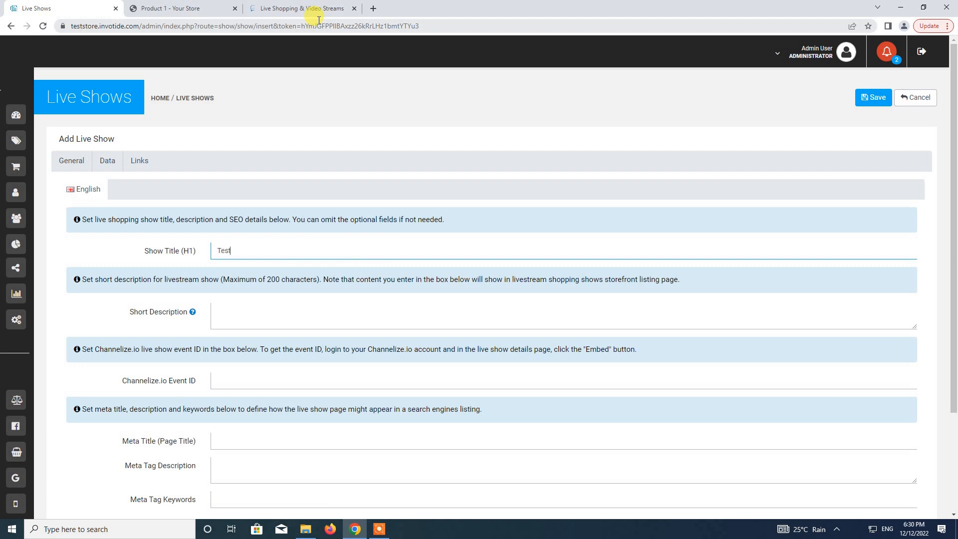
click(266, 323)
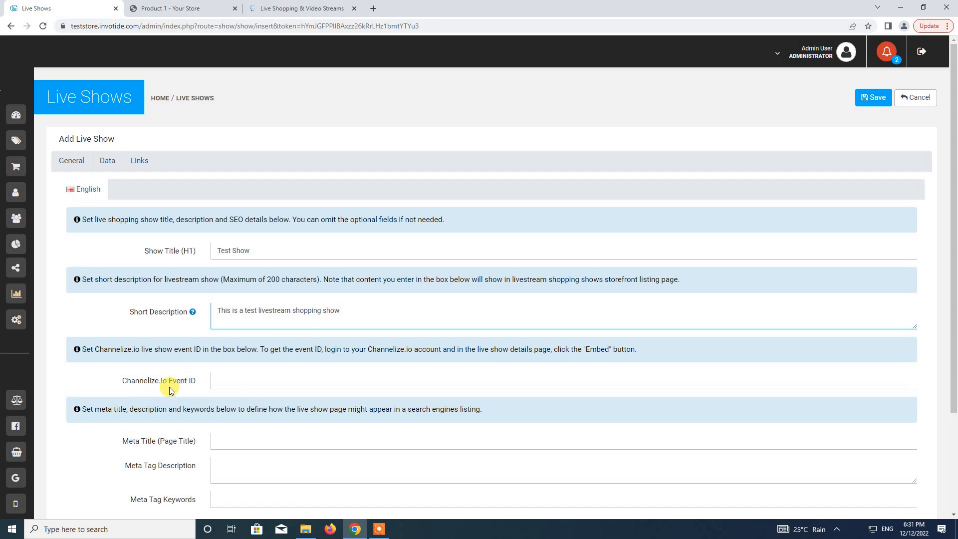
click(303, 8)
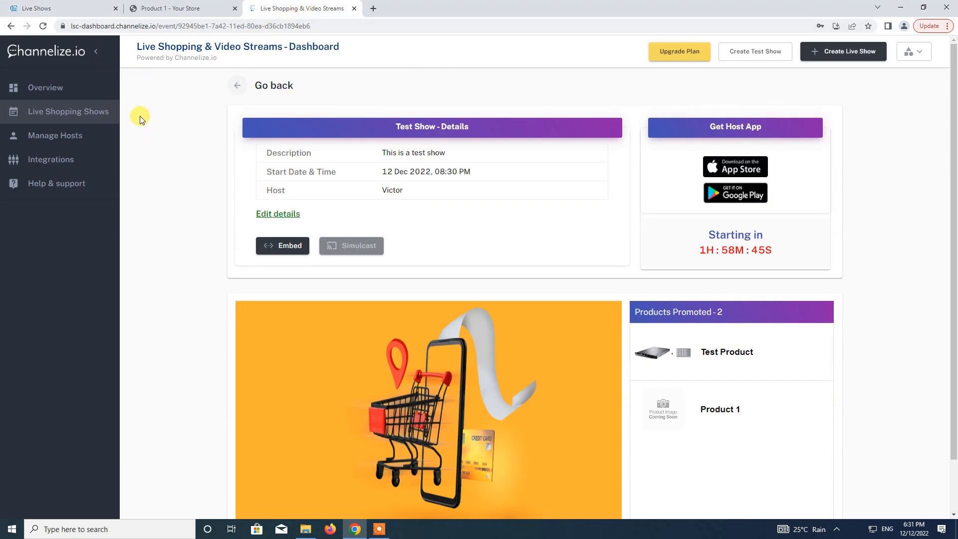
Copy Test Show's Event ID from its Channelize.io embed panel and return to the form.
click(79, 118)
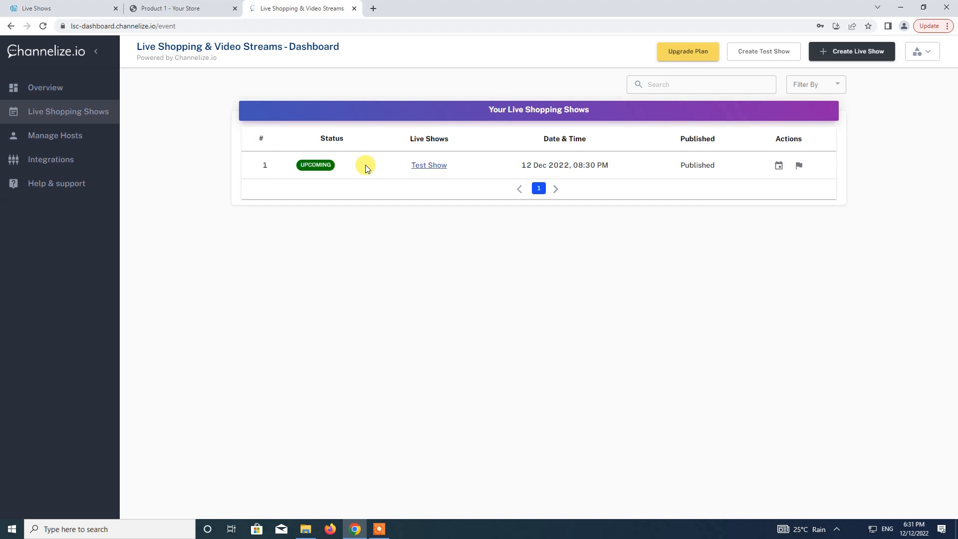
click(430, 166)
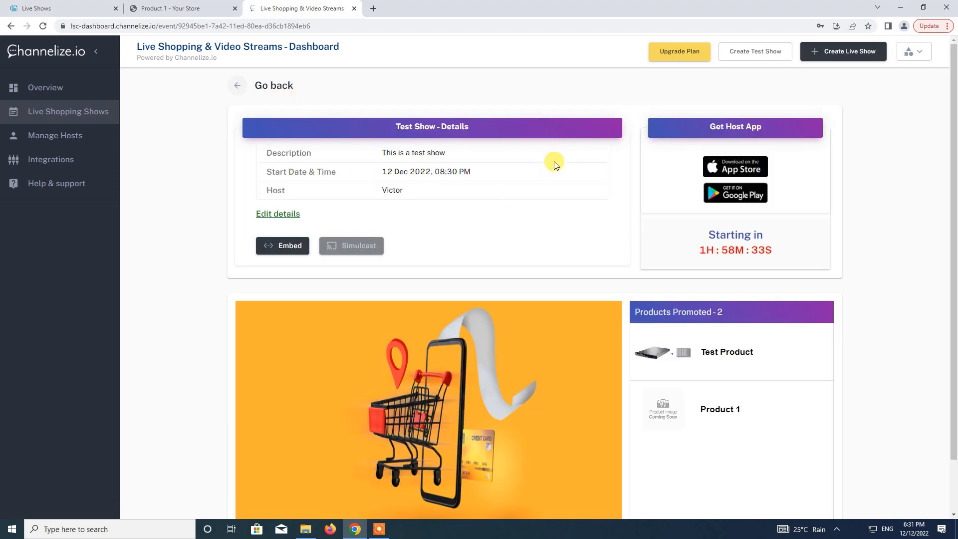
click(285, 249)
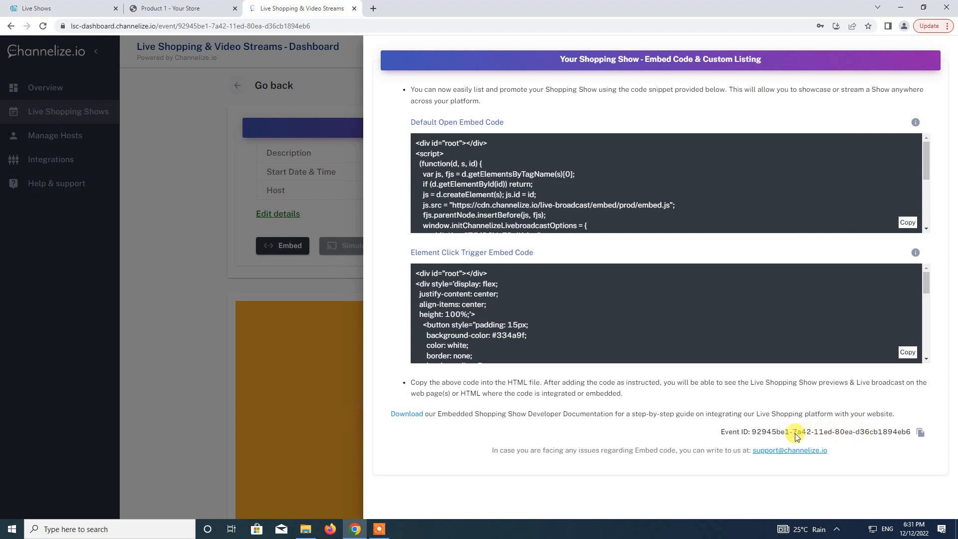
click(920, 433)
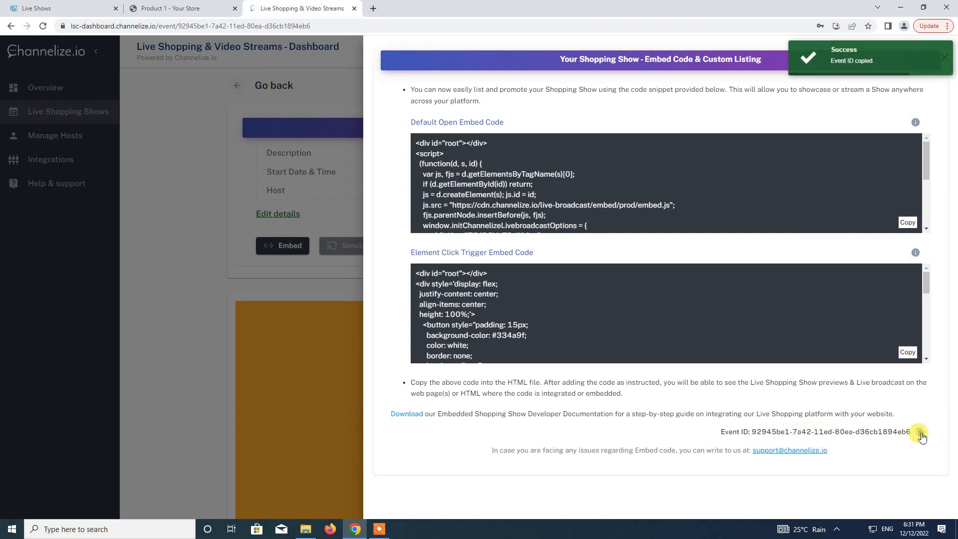
click(62, 6)
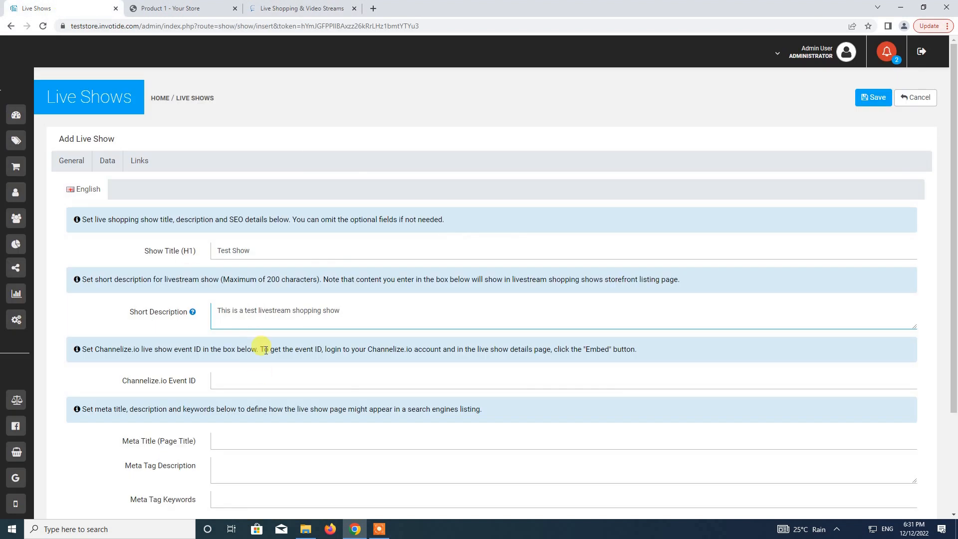
Paste the Channelize.io Event ID, fill in meta title, description and keywords, and continue to Data.
click(256, 379)
key(ctrl+v)
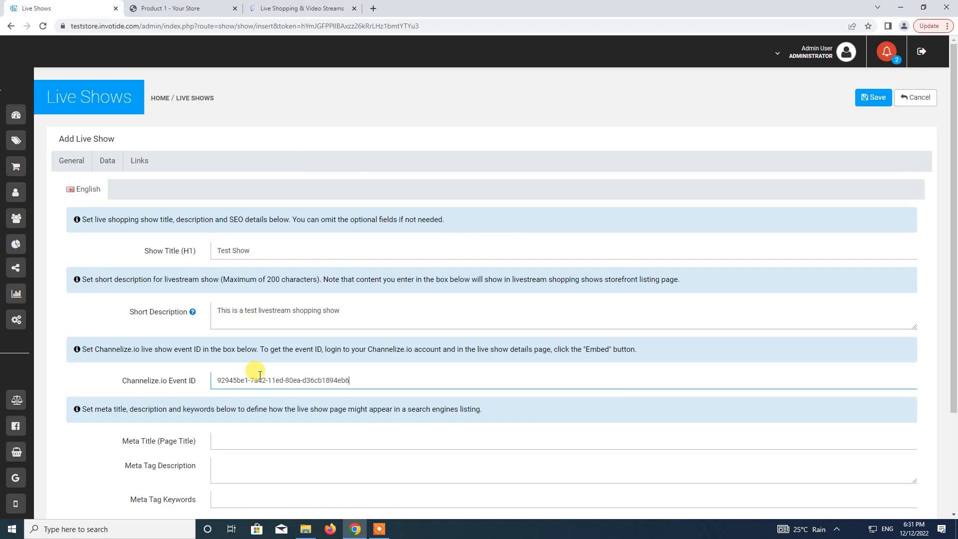
scroll(233, 366, down, 1)
scroll(233, 365, down, 1)
click(244, 339)
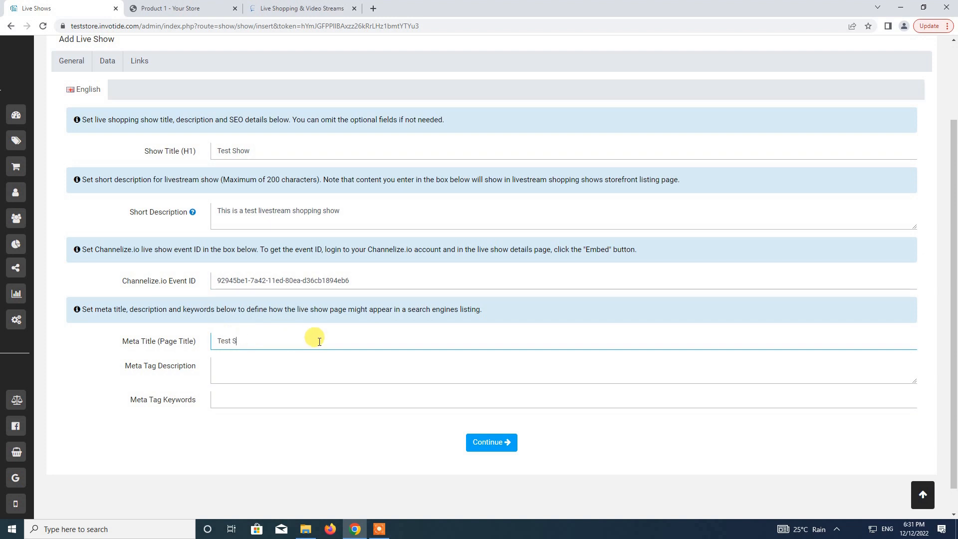
key(Tab)
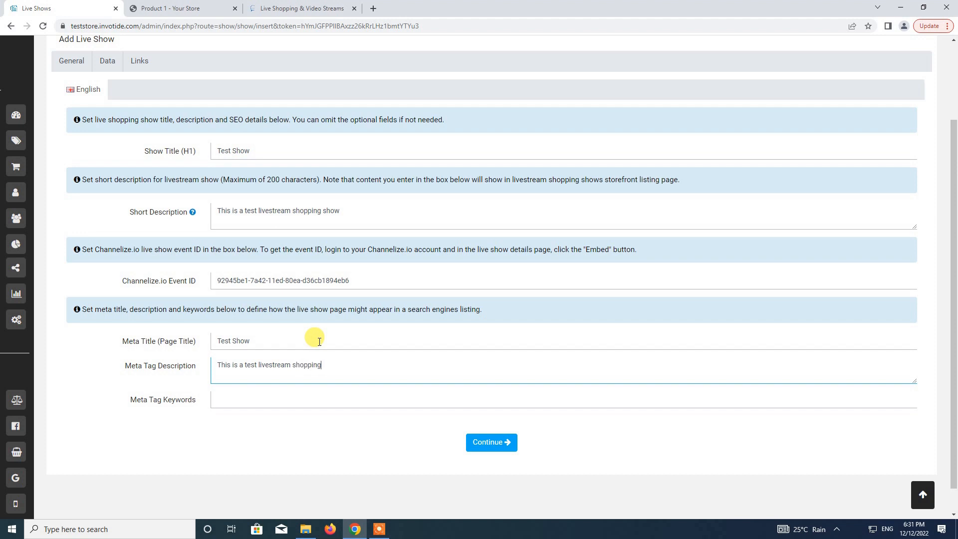
key(Tab)
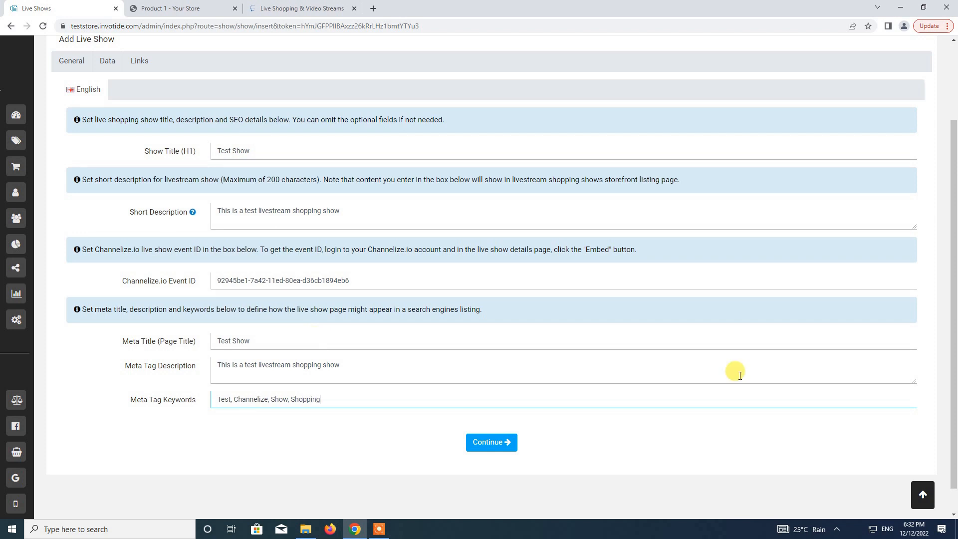
click(489, 449)
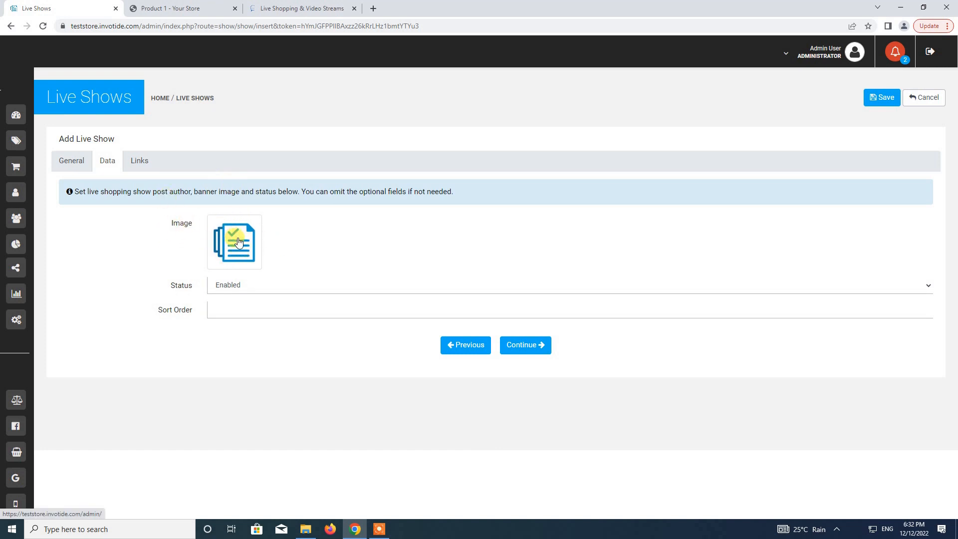
Set the show image to banners/DESKTOP_SALE1.gif and sort order to 1, then continue to Links.
click(238, 242)
click(313, 194)
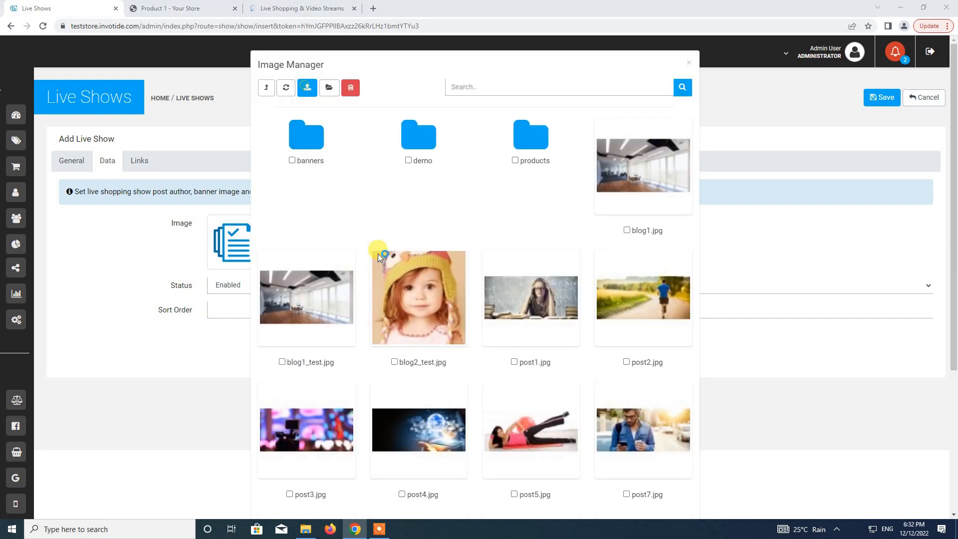
click(444, 250)
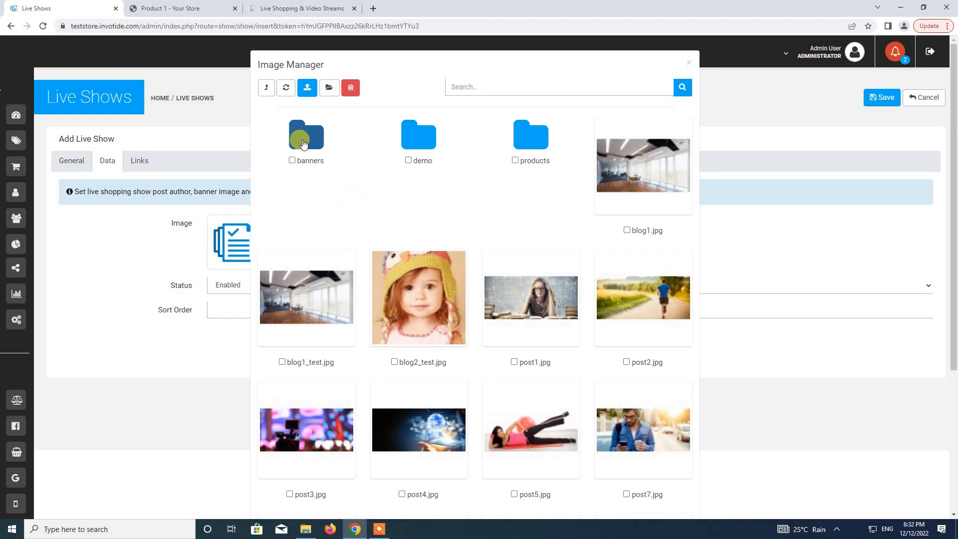
click(303, 143)
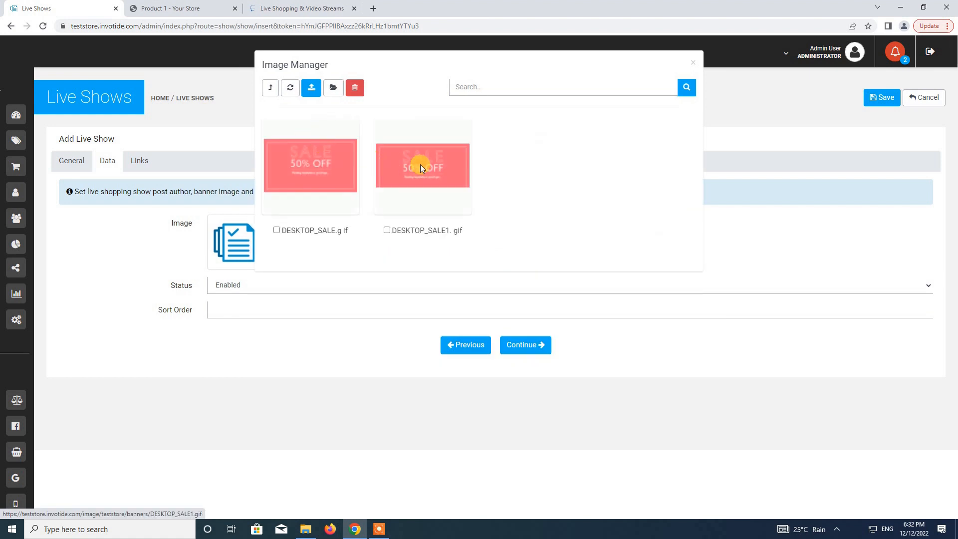
click(420, 168)
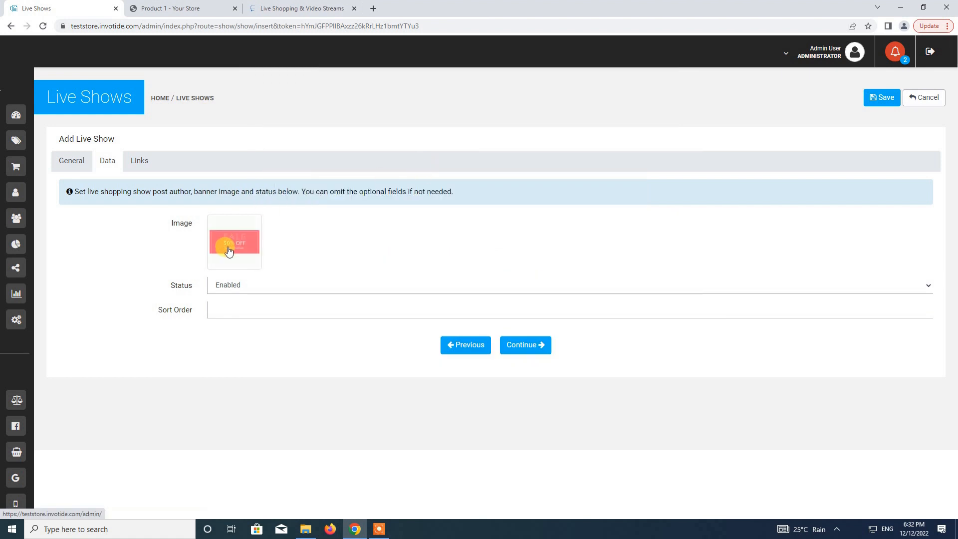
click(248, 308)
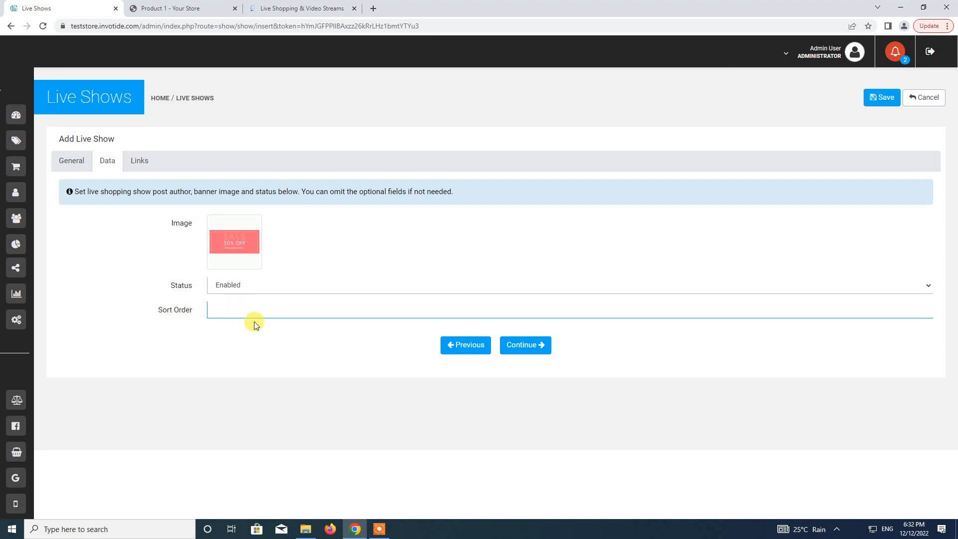
click(523, 345)
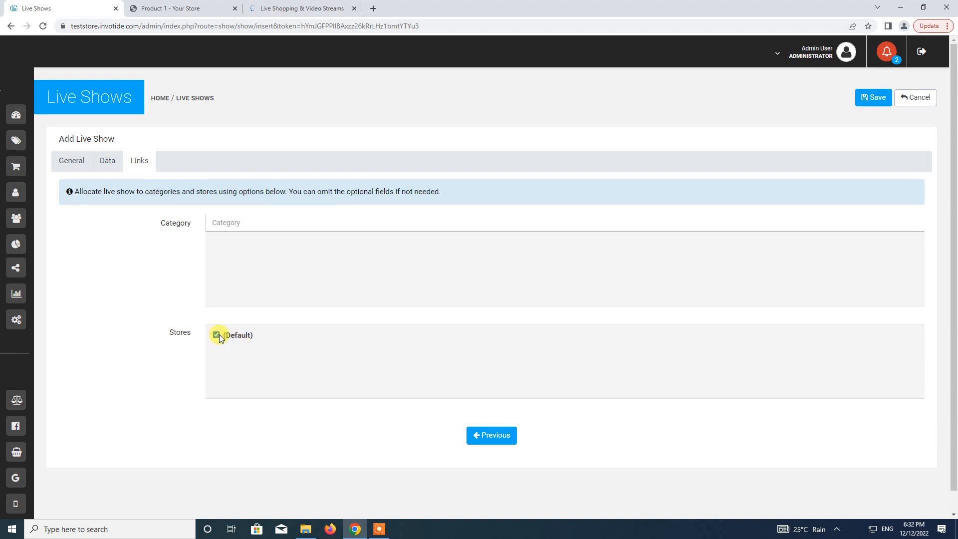
Save the new live show and check the Channelize.io live shopping shows list.
click(872, 104)
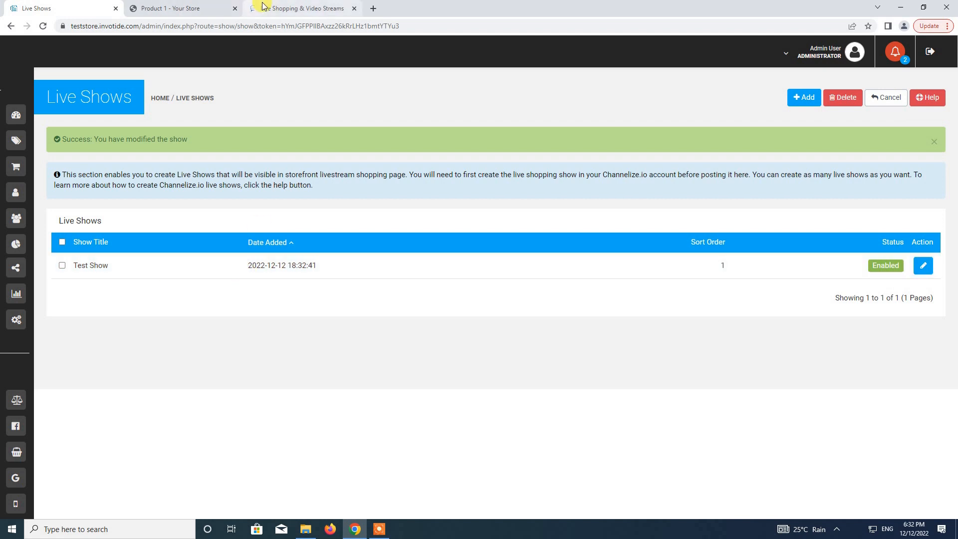
click(299, 8)
click(349, 172)
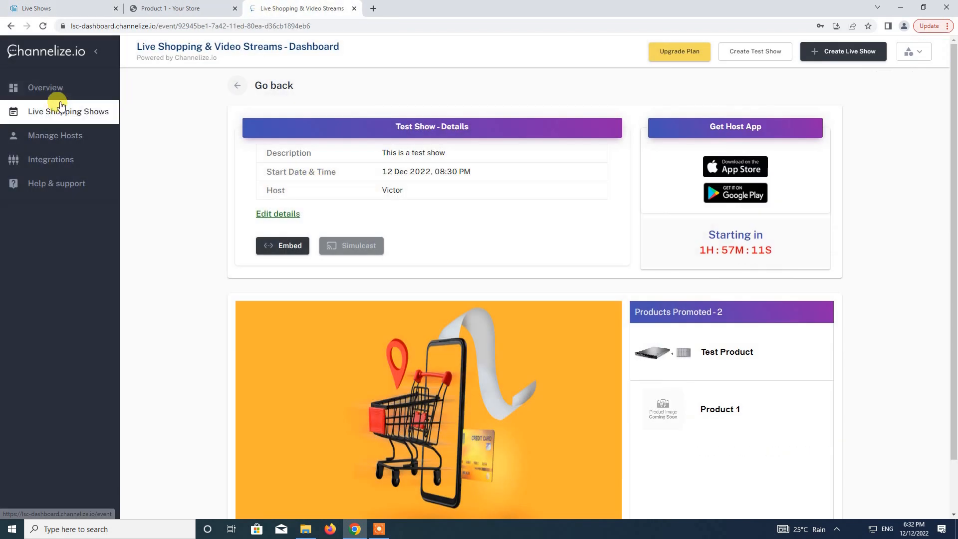
click(59, 111)
Close the Product 1 tab and open the storefront from the admin account menu.
click(60, 8)
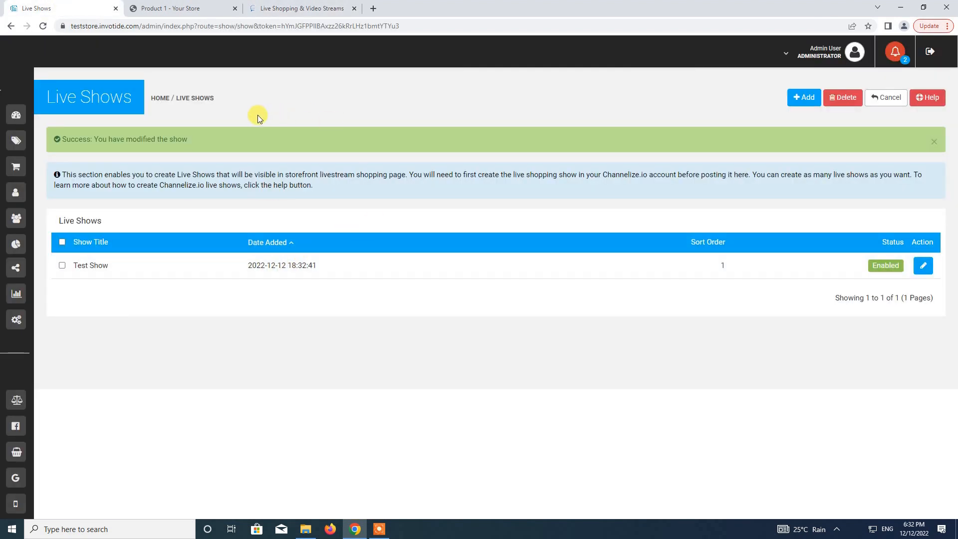
click(235, 8)
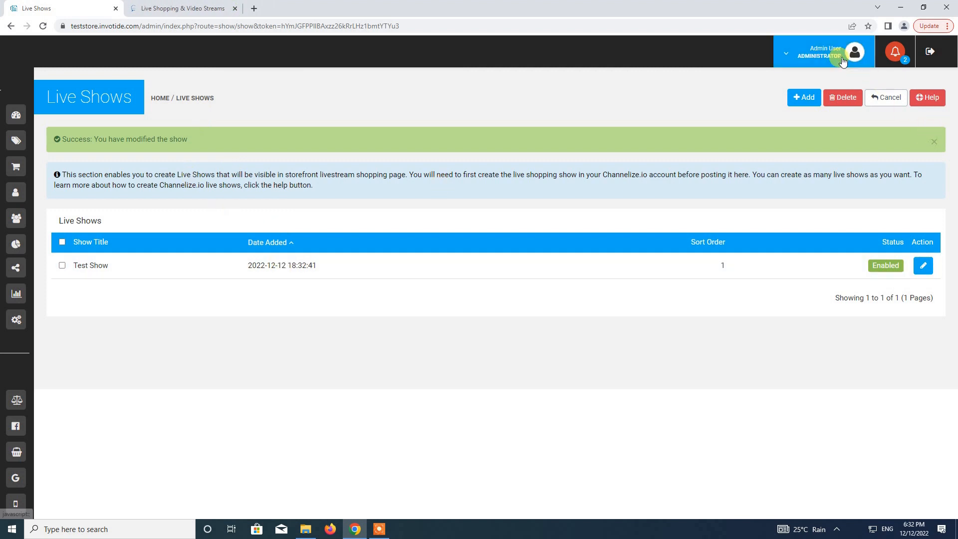
click(825, 53)
click(815, 94)
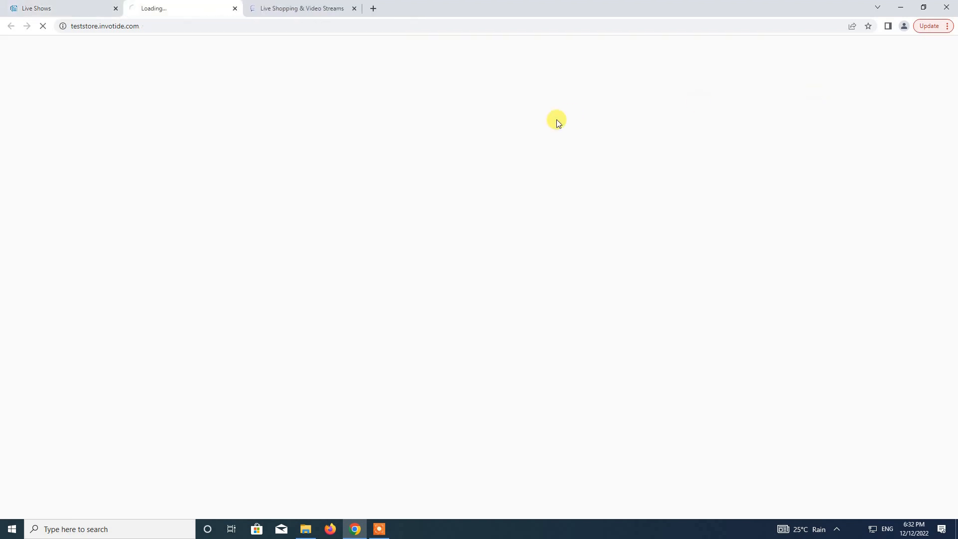
Switch to the storefront homepage and scroll through it.
click(28, 8)
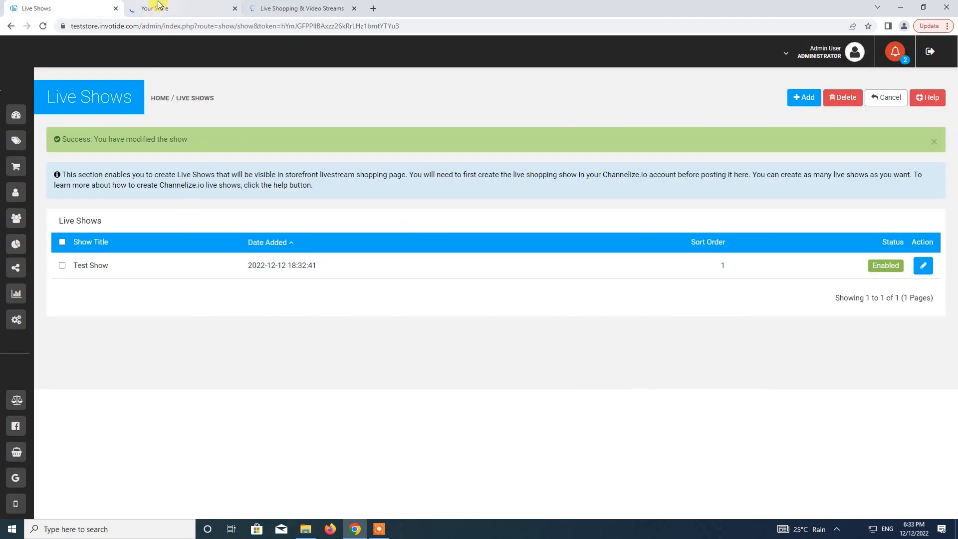
click(180, 8)
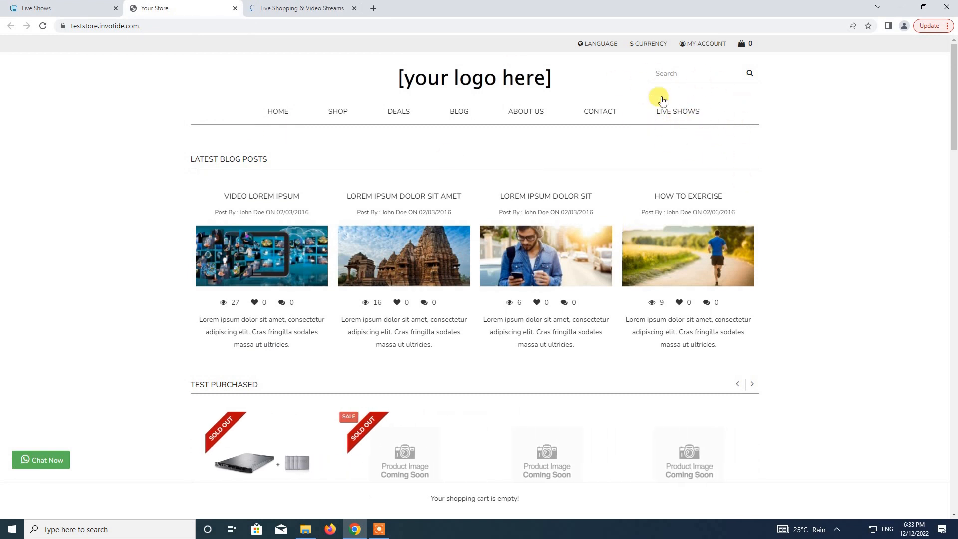
drag(953, 134, 950, 460)
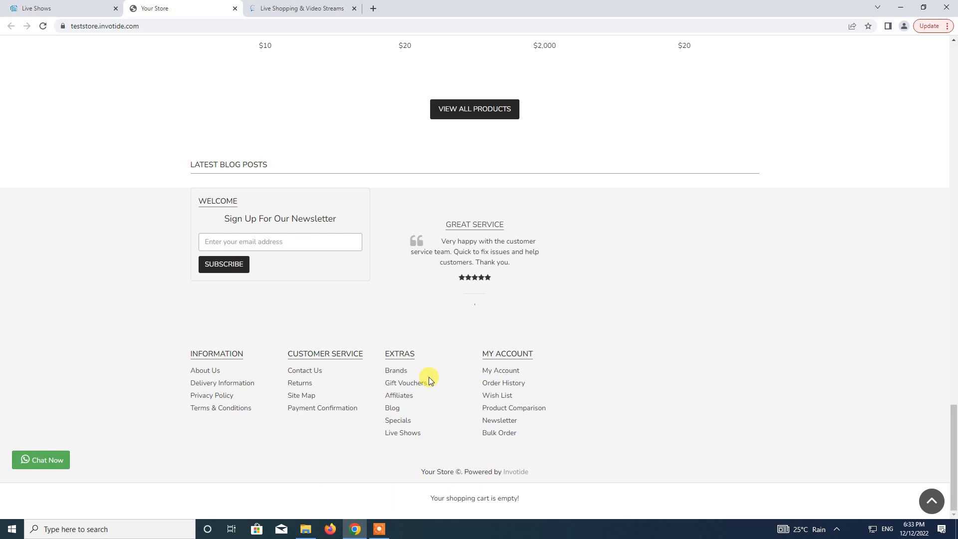
scroll(427, 371, up, 15)
scroll(427, 371, up, 3)
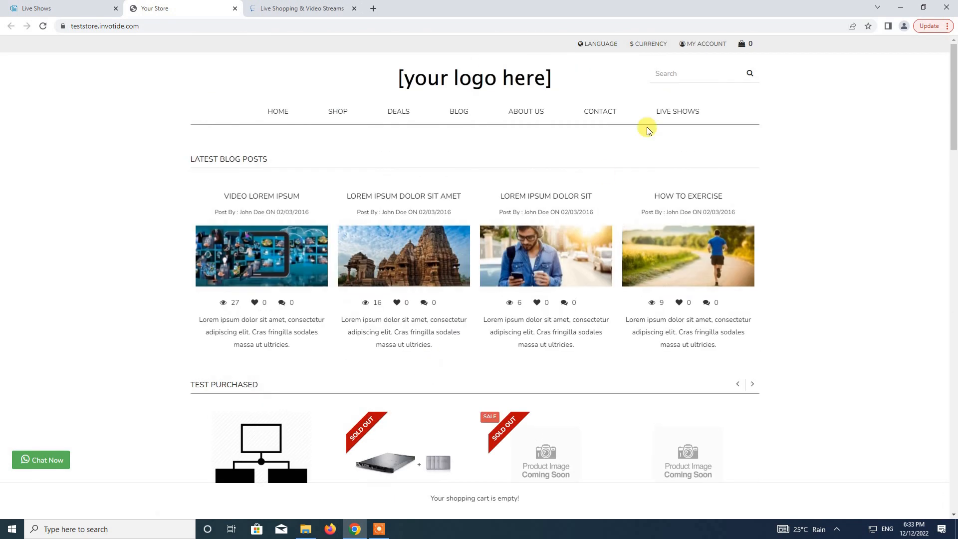
Open the storefront Live Shows page and check Test Show's SALE 50% OFF banner.
click(686, 112)
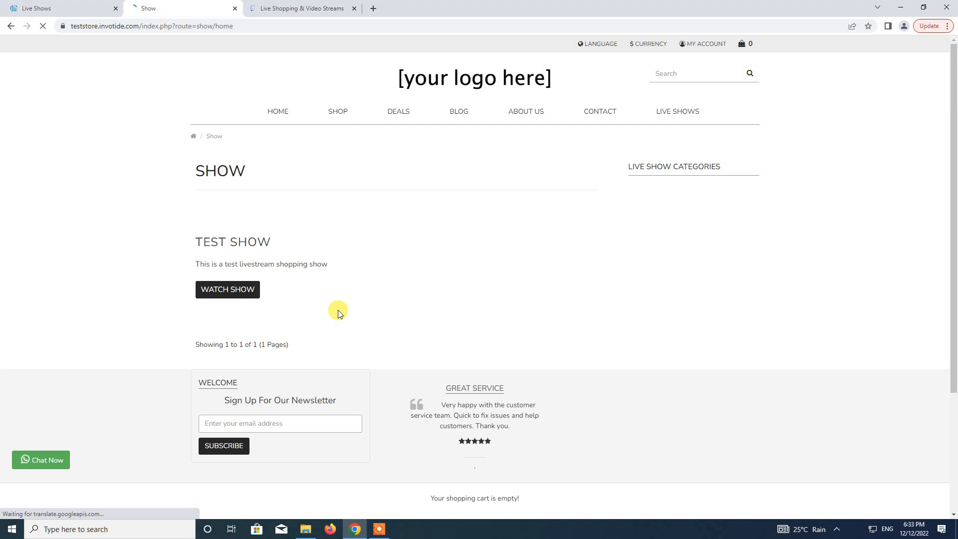
scroll(374, 339, down, 1)
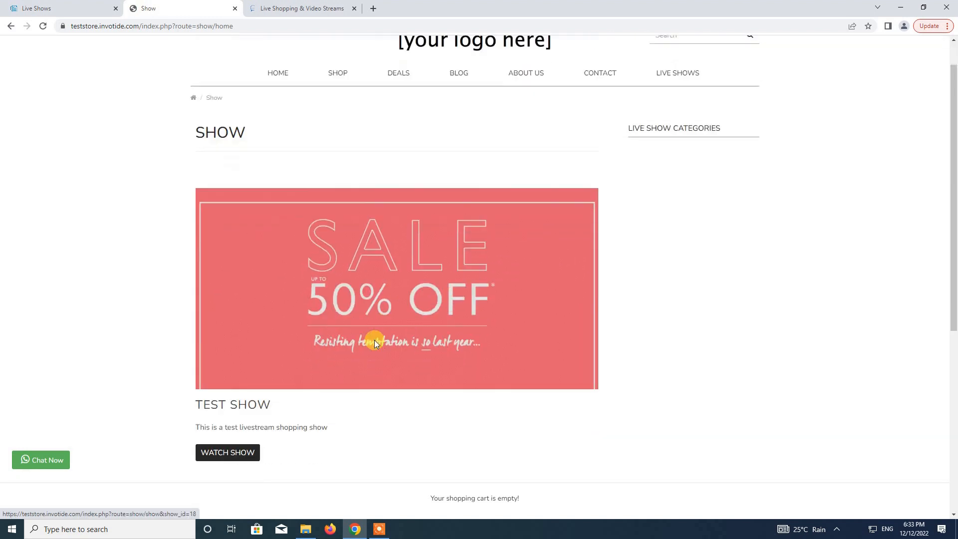
scroll(374, 340, down, 3)
scroll(293, 250, down, 3)
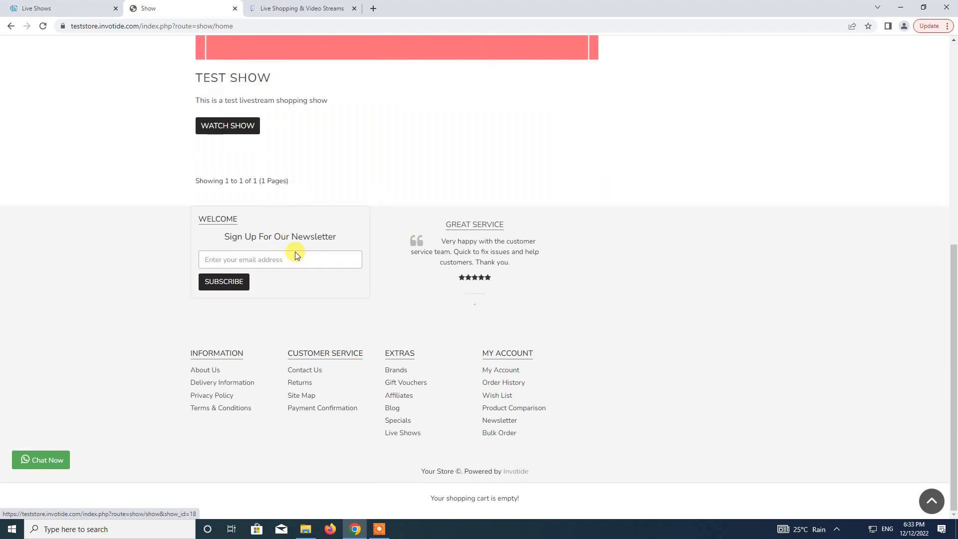
scroll(294, 254, up, 7)
scroll(324, 306, down, 4)
scroll(329, 312, down, 2)
scroll(319, 271, down, 1)
scroll(320, 271, up, 7)
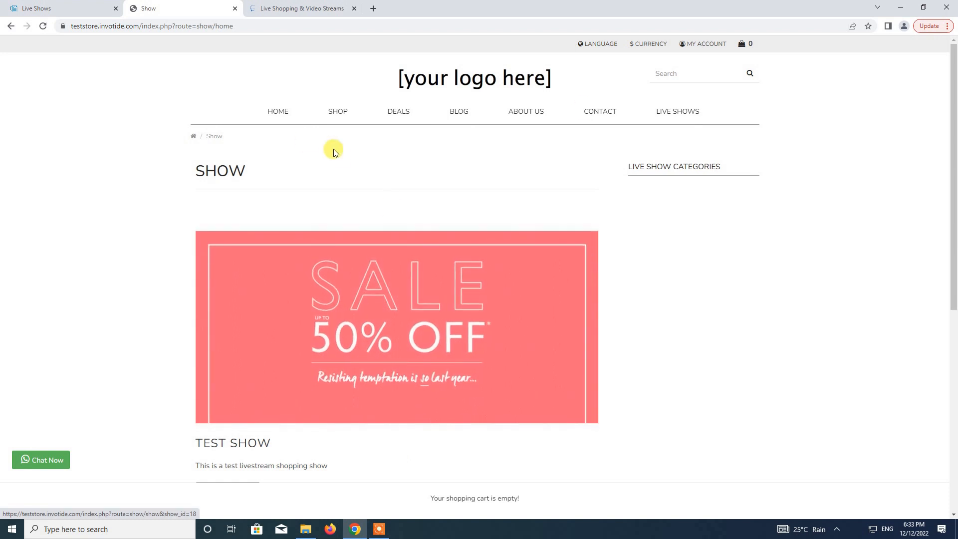
click(51, 4)
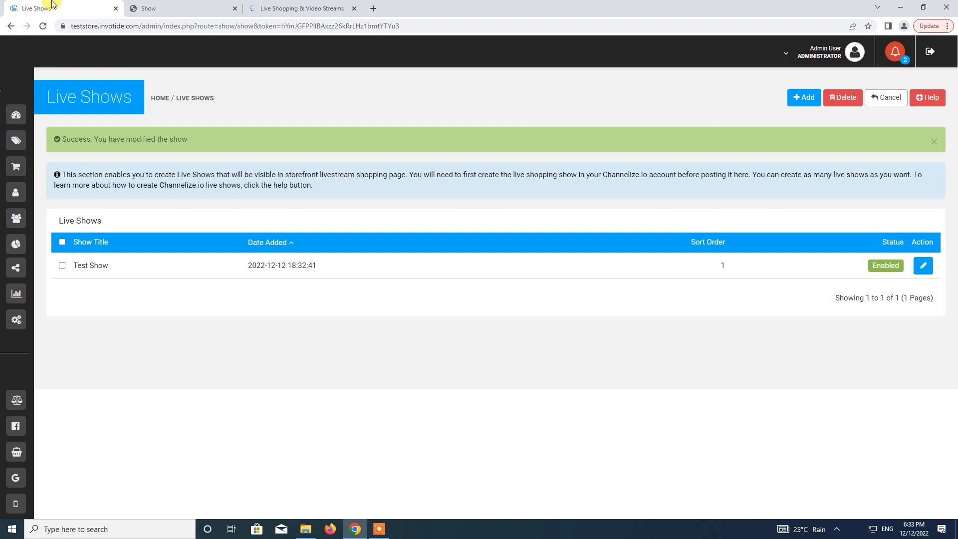
Open the Live Show Home Page settings under Marketing > Livestream Shopping.
mouse_move(43, 121)
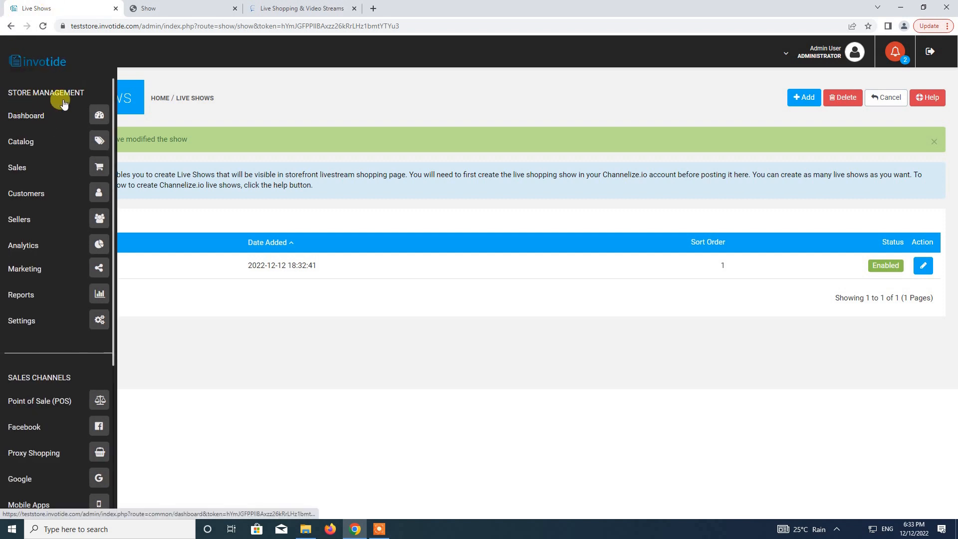
click(99, 268)
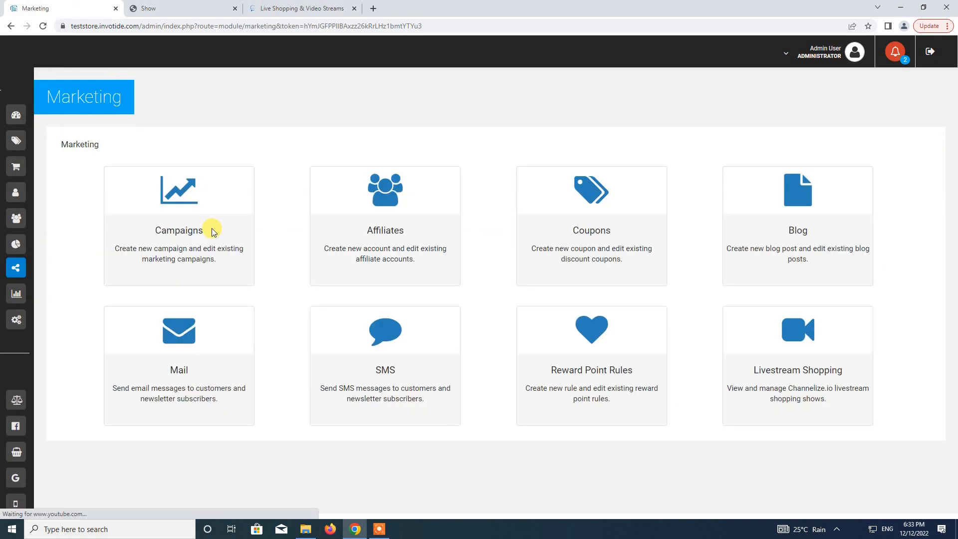
click(800, 357)
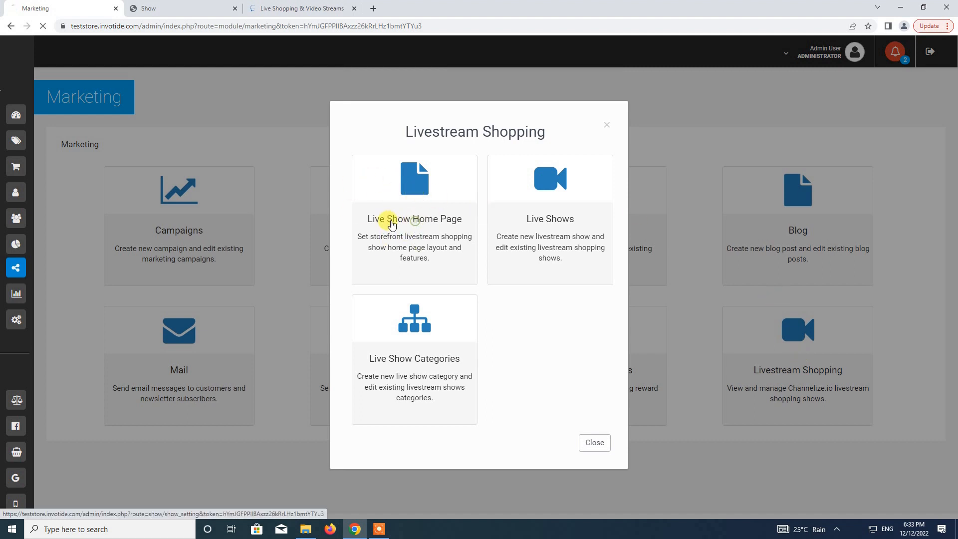
click(423, 274)
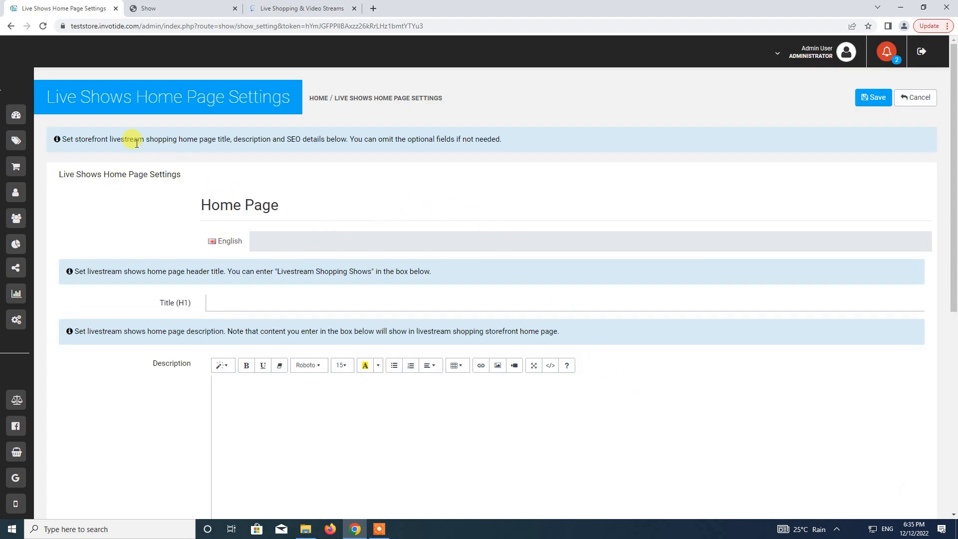
Enter title 'Livestream Shopping Shows' and description 'Find our latest live shopping shows here'.
drag(953, 175, 952, 275)
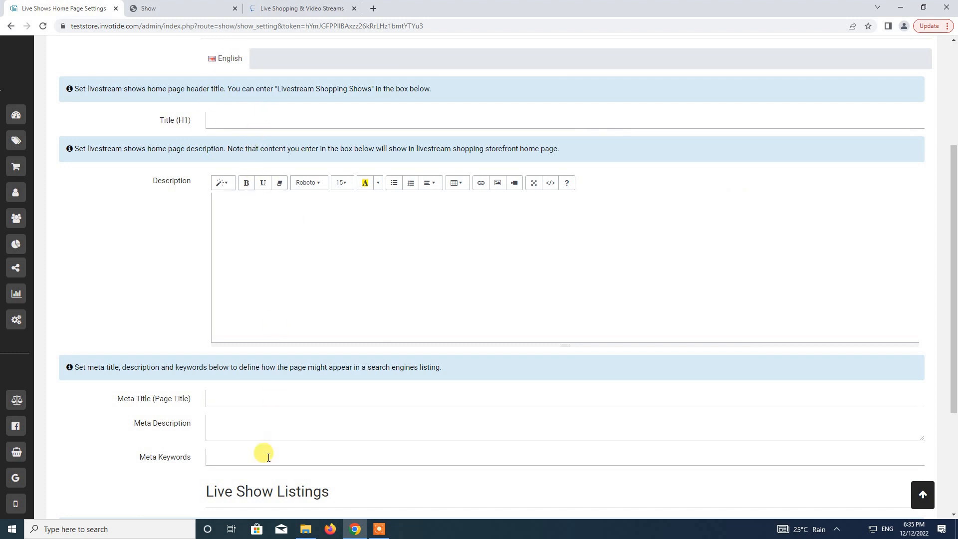
drag(952, 219, 953, 165)
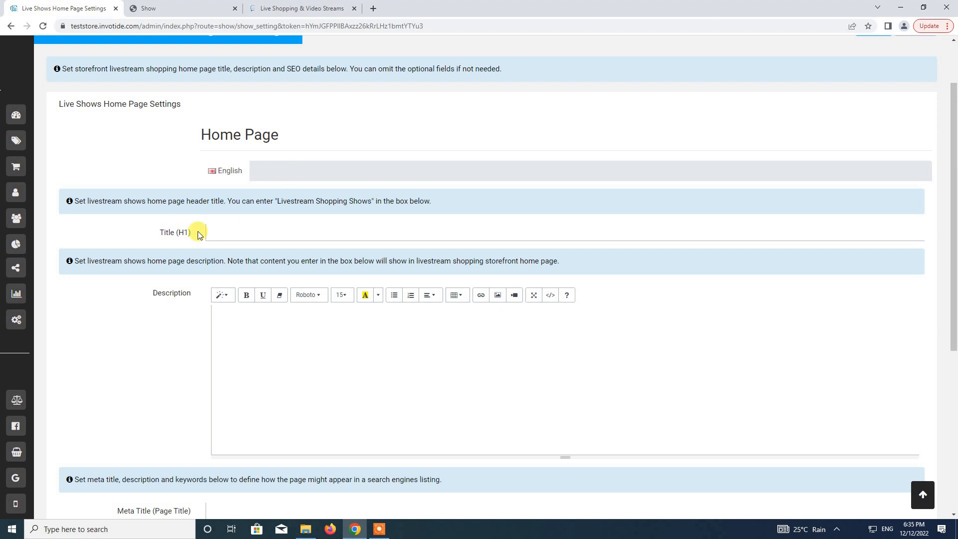
click(271, 235)
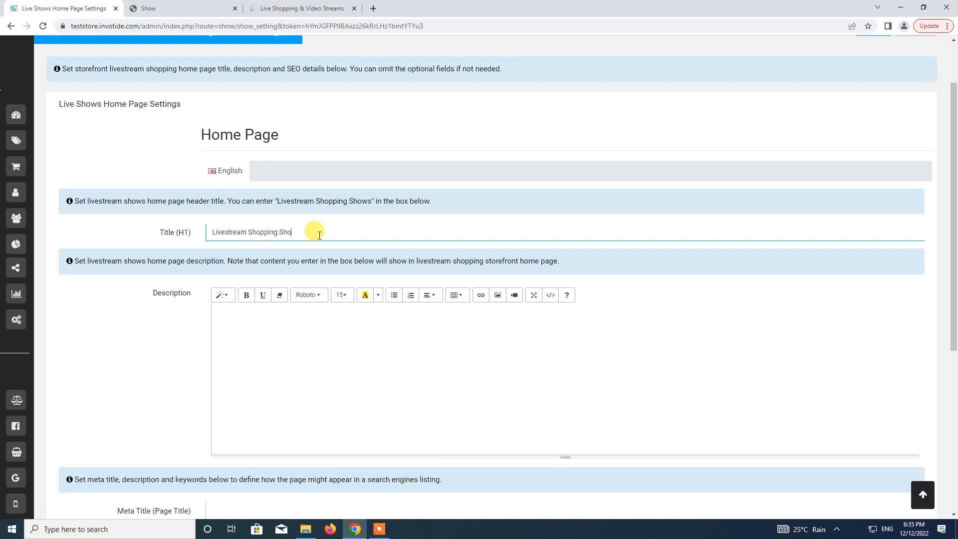
scroll(169, 307, down, 3)
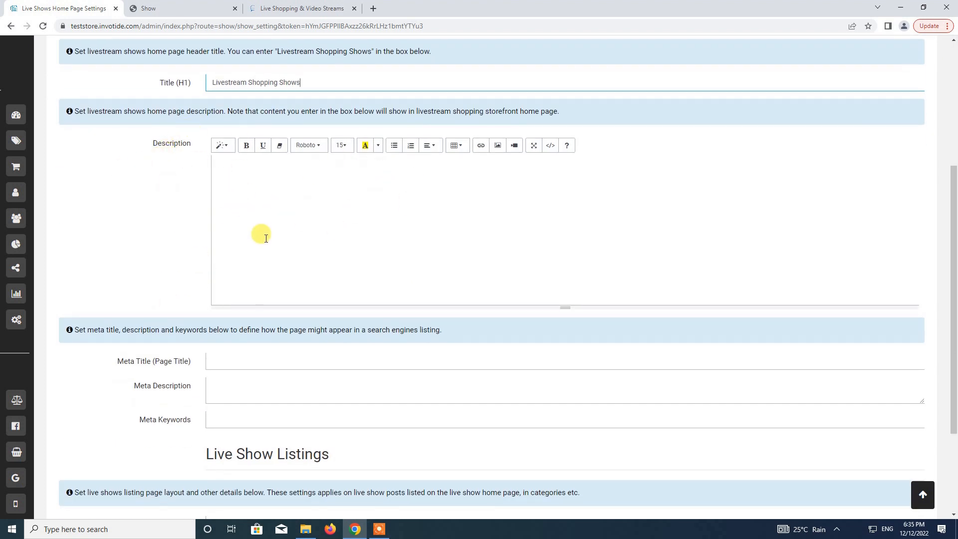
click(279, 199)
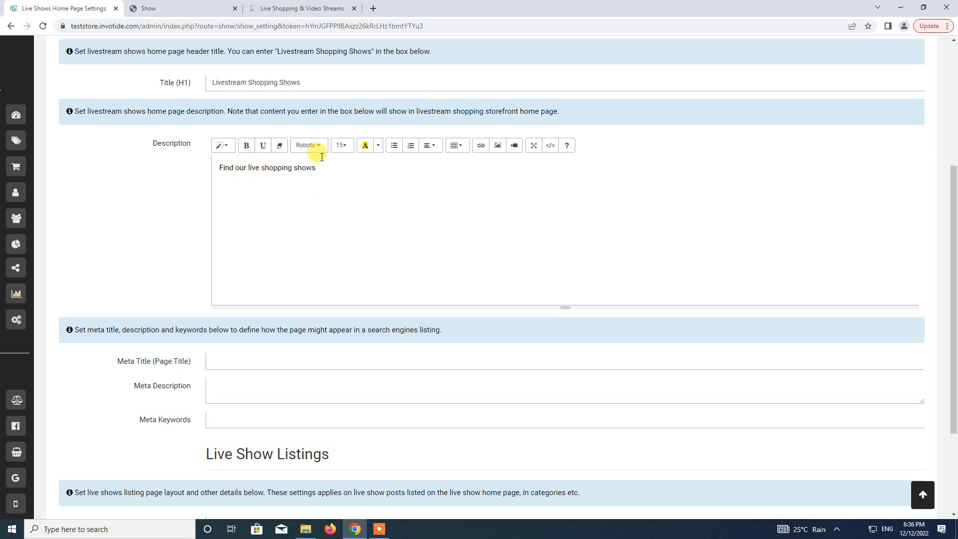
key(Right)
text(latest)
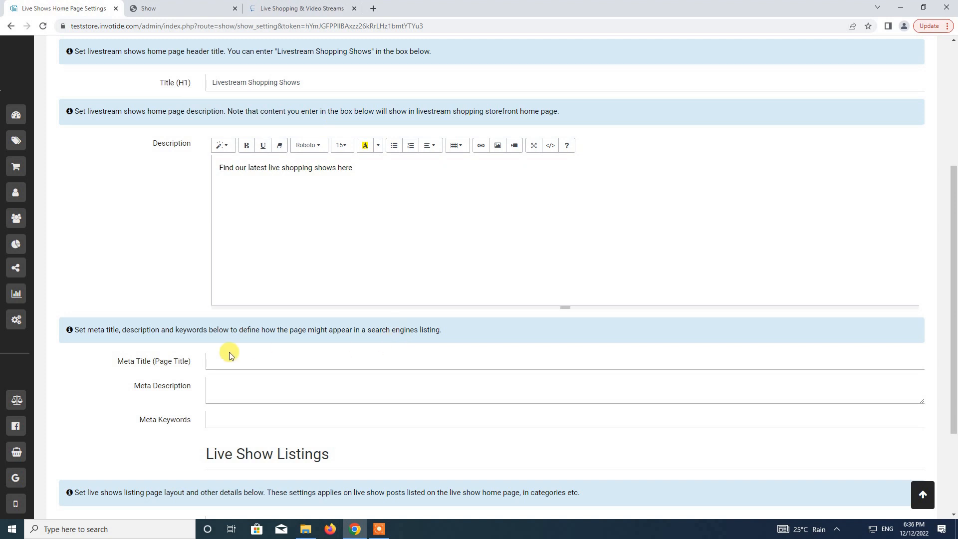
scroll(228, 236, down, 3)
Set the meta title to 'LiveStream Shopping Shows'.
click(236, 220)
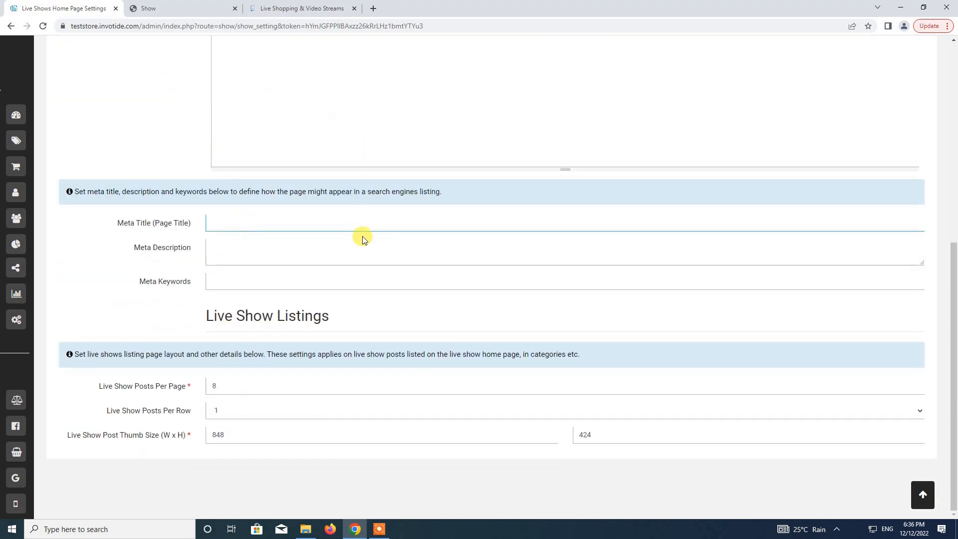
text(LiveStream Shopping Shows)
click(276, 244)
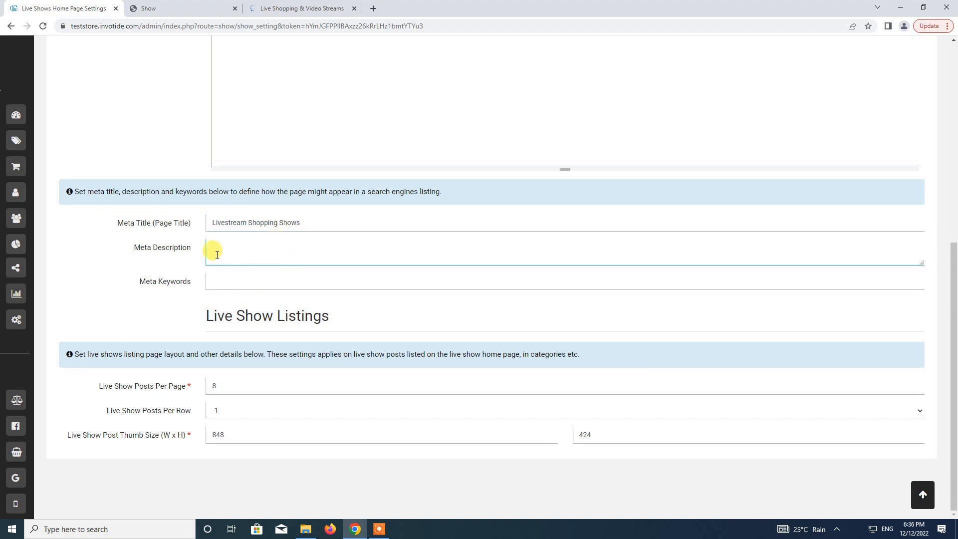
click(232, 282)
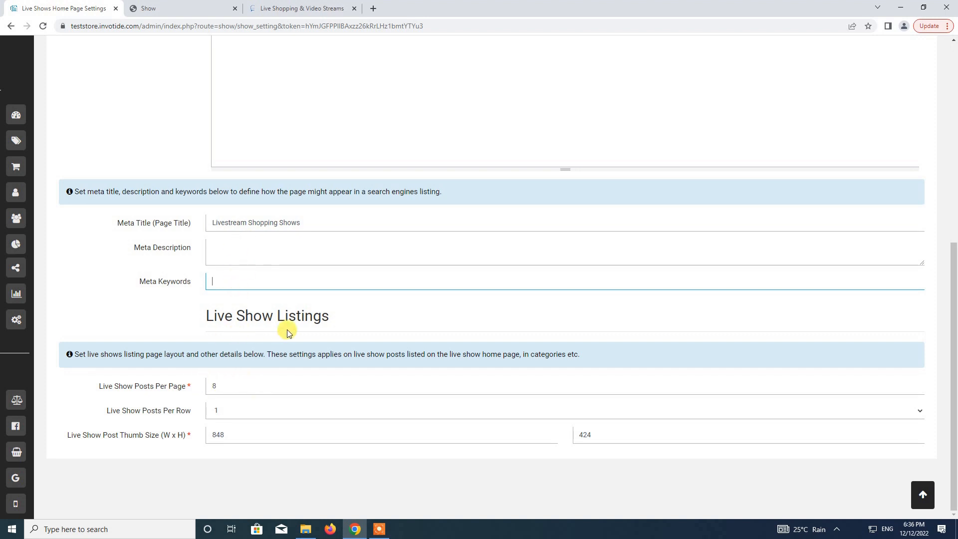
Set 10 posts per page and 2 posts per row, then save the settings.
double_click(241, 382)
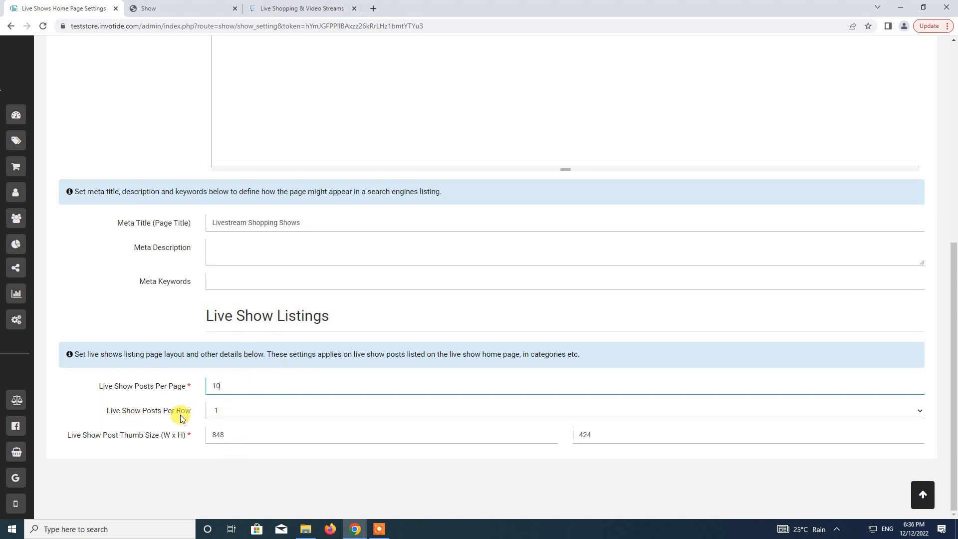
click(230, 415)
click(225, 433)
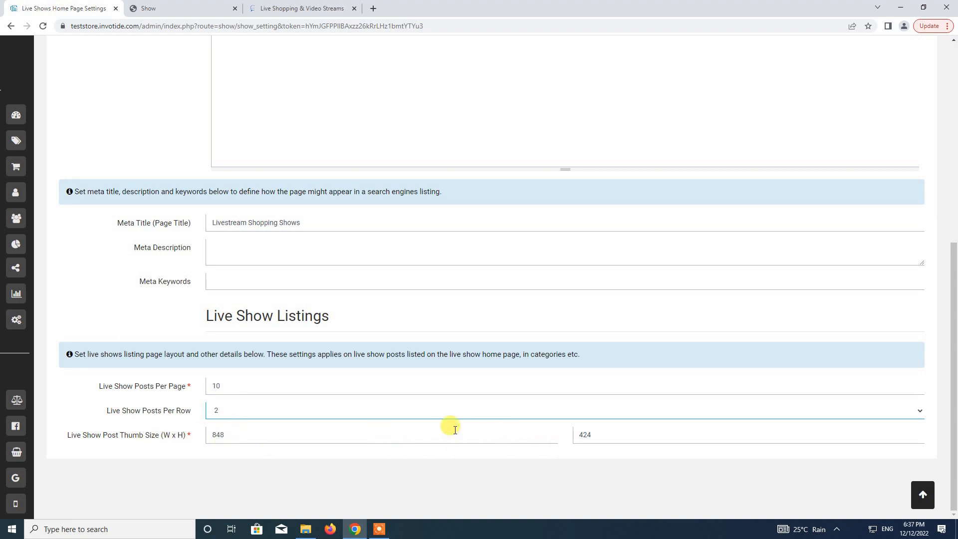
click(922, 494)
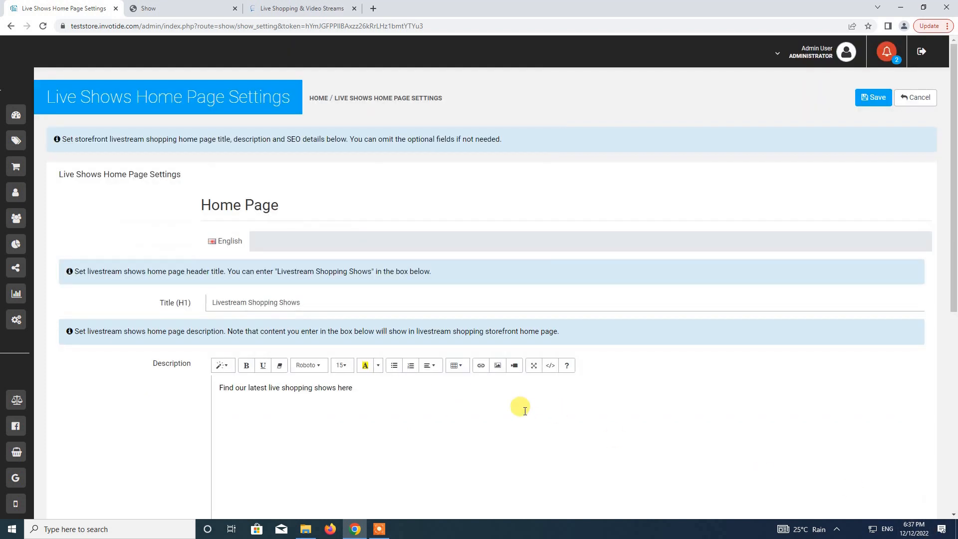
click(875, 104)
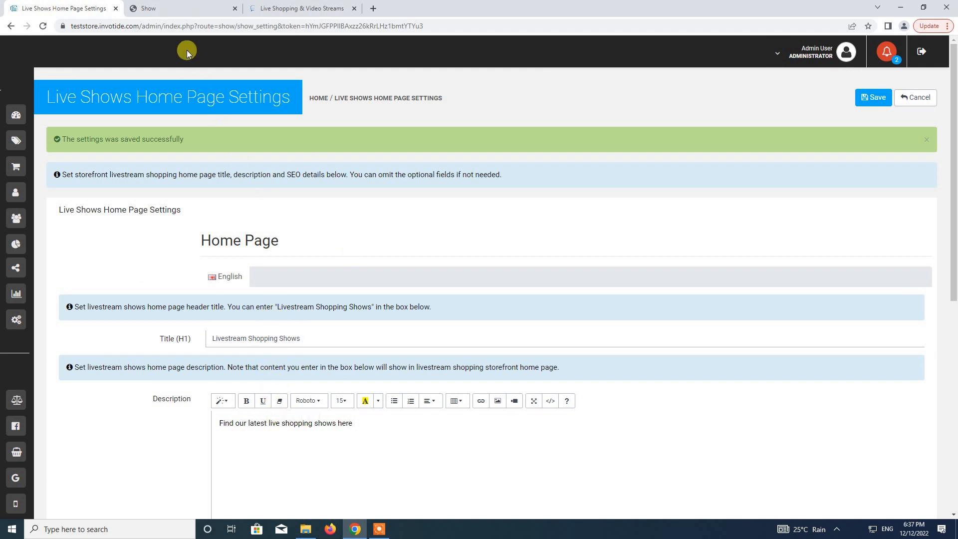
click(172, 9)
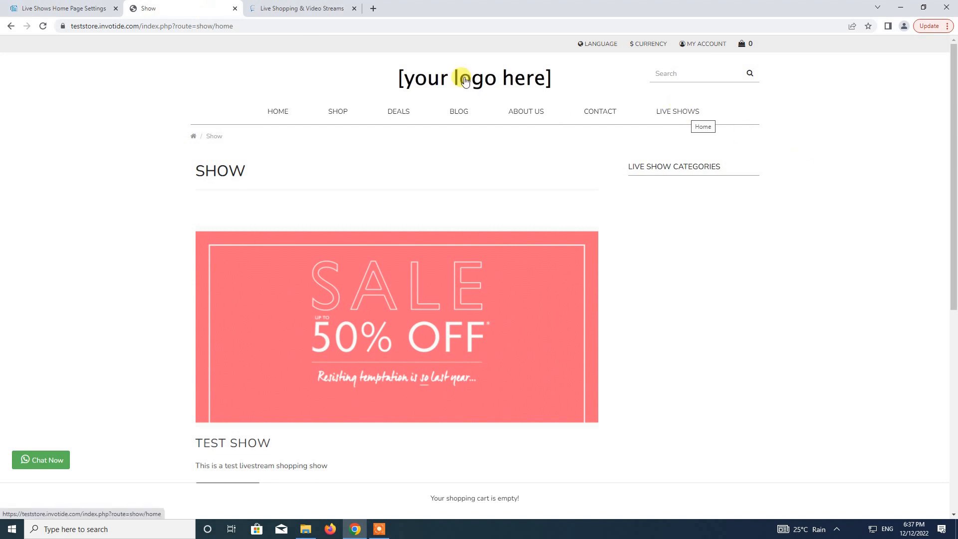
View the storefront live shows listing page.
click(677, 112)
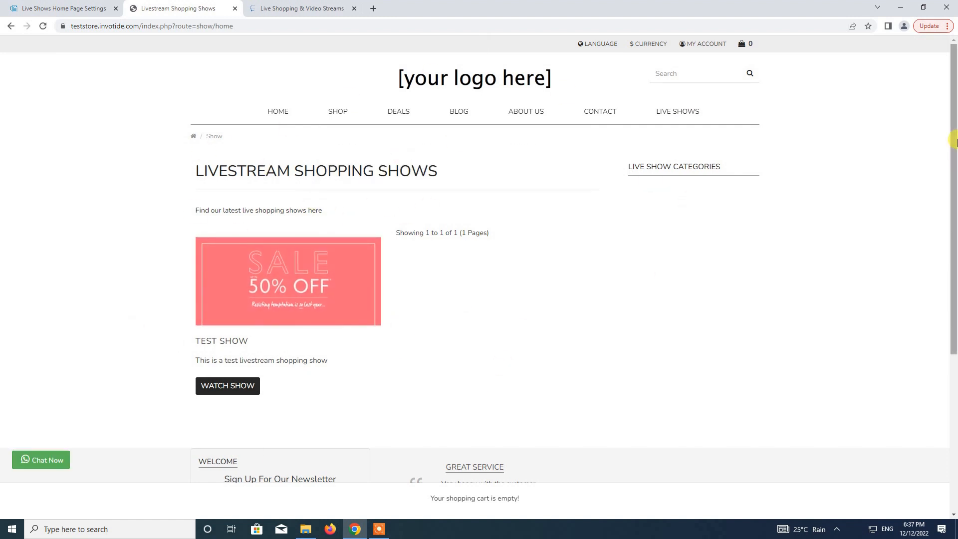
scroll(309, 200, down, 3)
scroll(302, 132, up, 2)
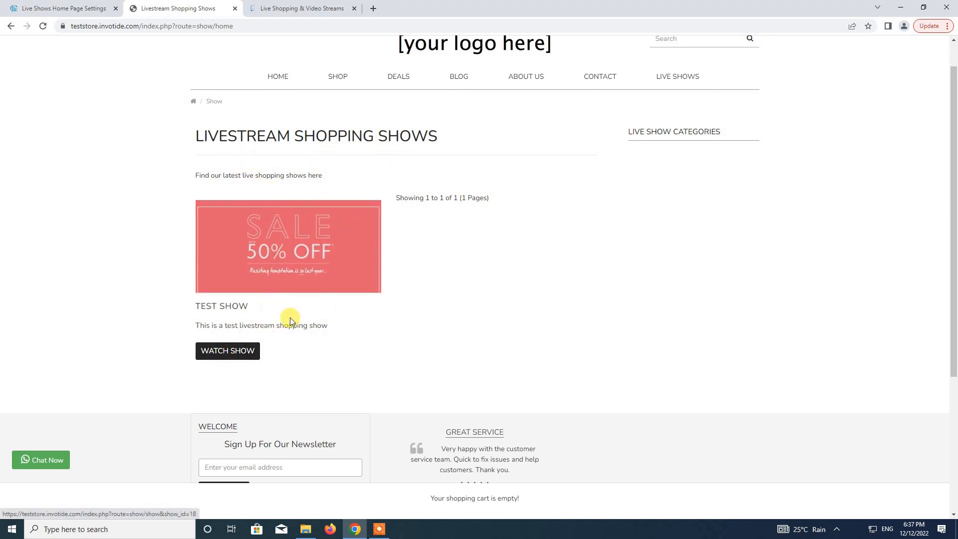
click(93, 7)
click(193, 7)
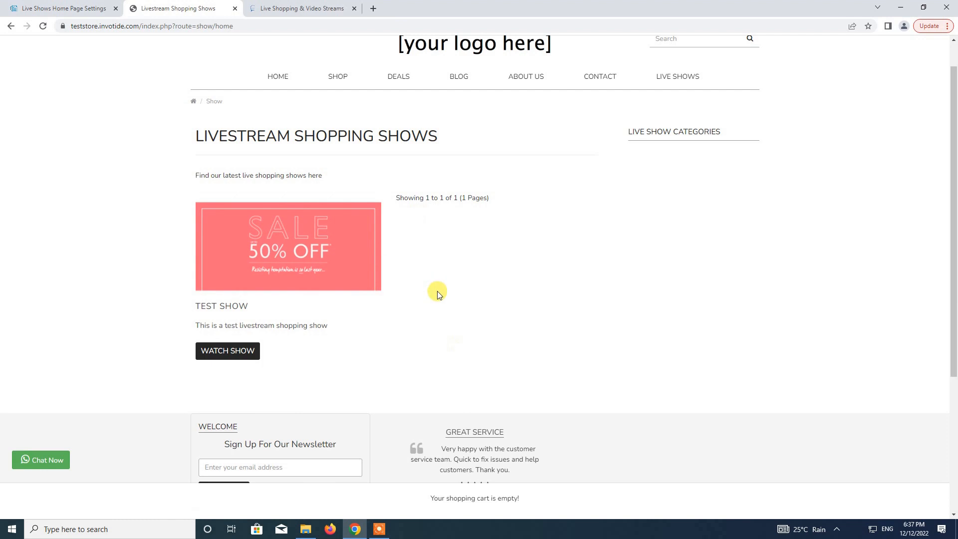
Change posts per row back to 1 in the admin and save.
click(73, 4)
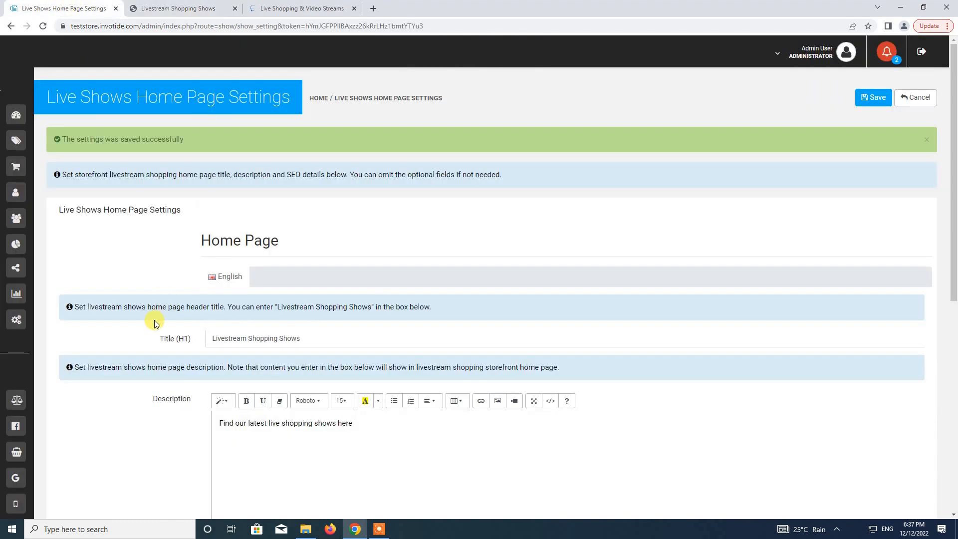
scroll(154, 321, down, 4)
scroll(154, 321, down, 3)
click(209, 406)
click(217, 423)
scroll(153, 376, up, 10)
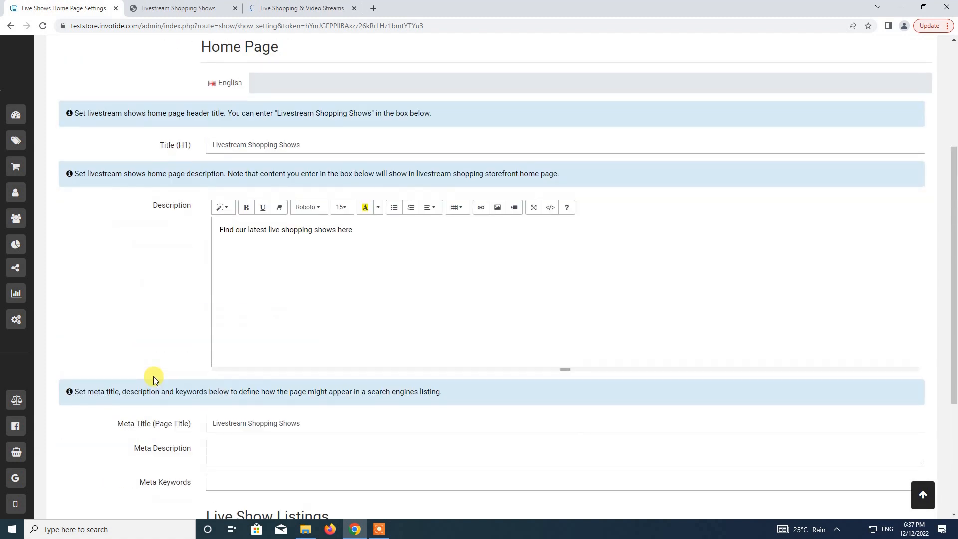
click(873, 53)
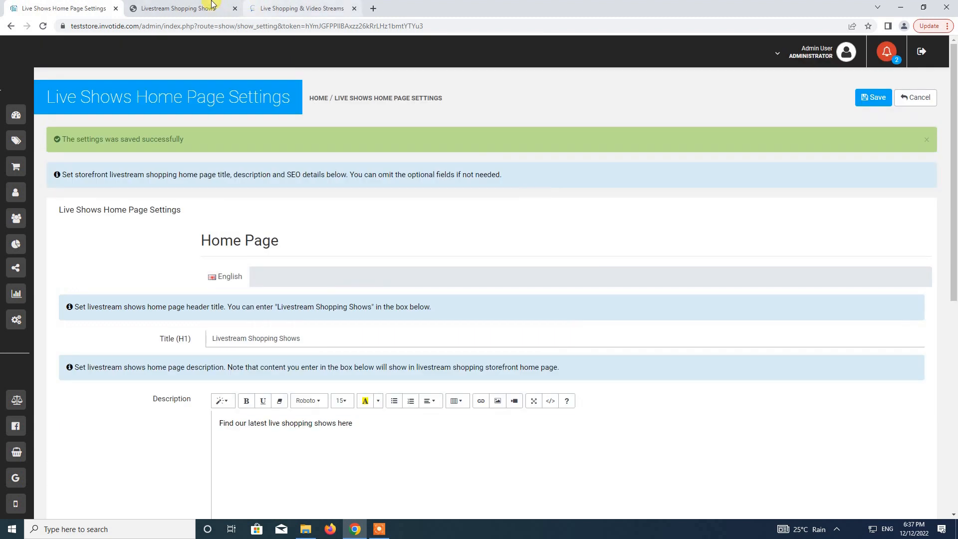
Reload the storefront listing to confirm the new heading and description above Test Show.
click(200, 5)
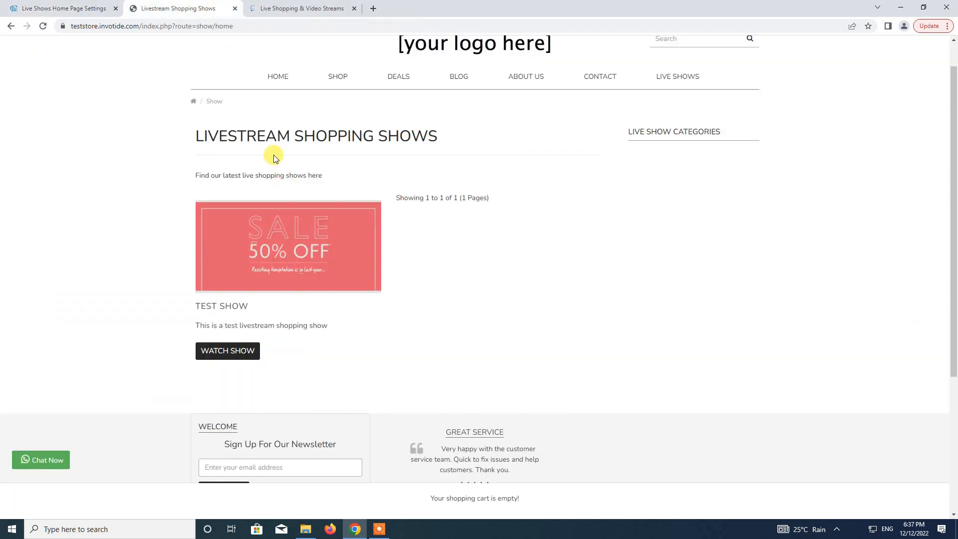
click(43, 26)
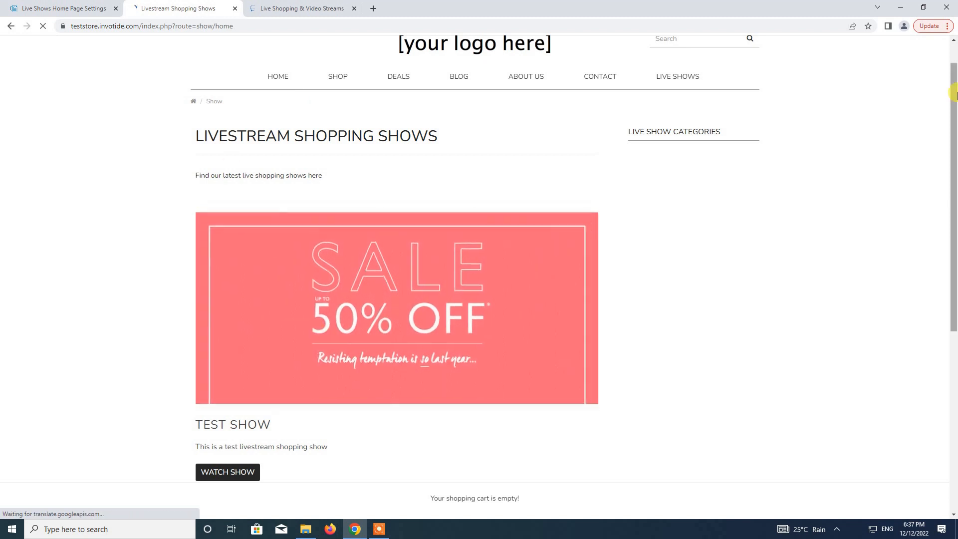
drag(953, 92, 950, 160)
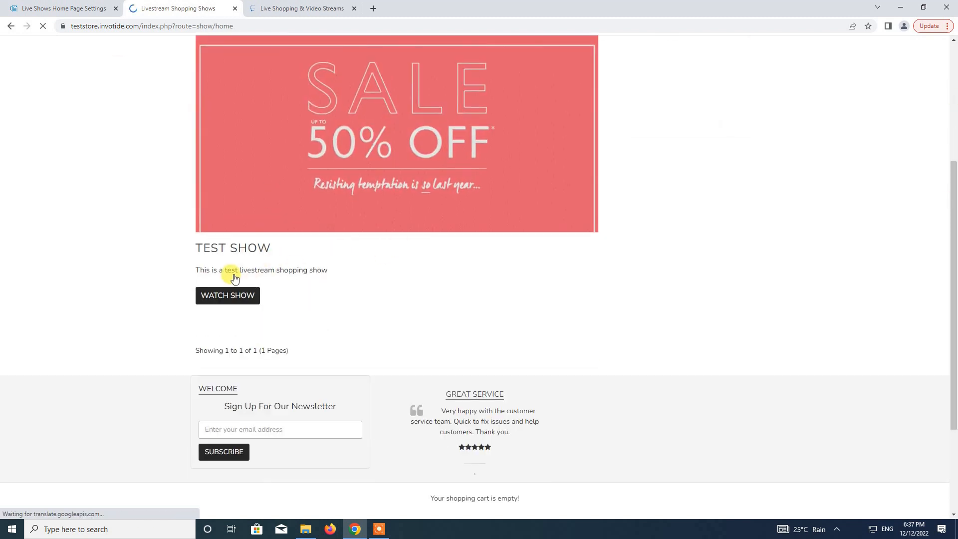
scroll(149, 215, up, 10)
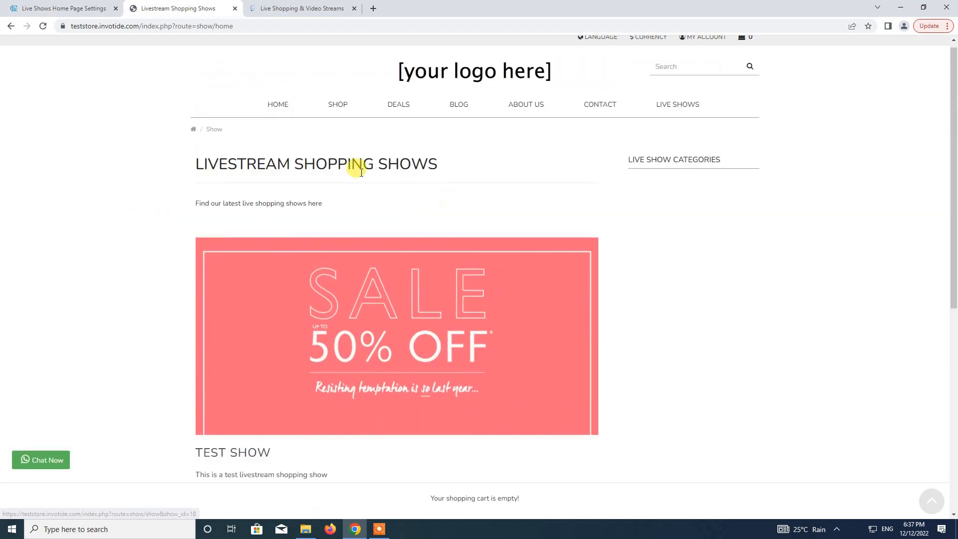
scroll(150, 185, down, 3)
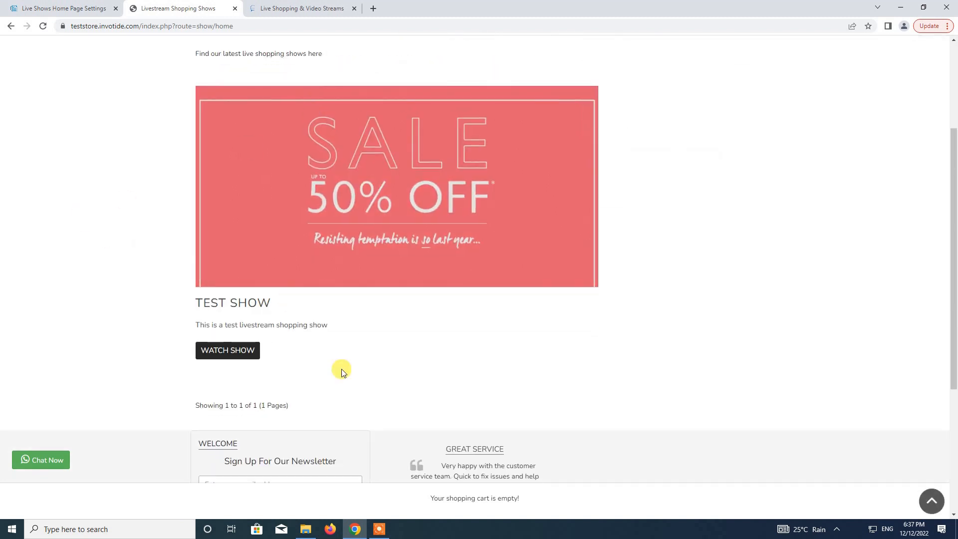
Review Test Show's details, trying then cancelling Notify Me, and return to Channelize.
click(224, 355)
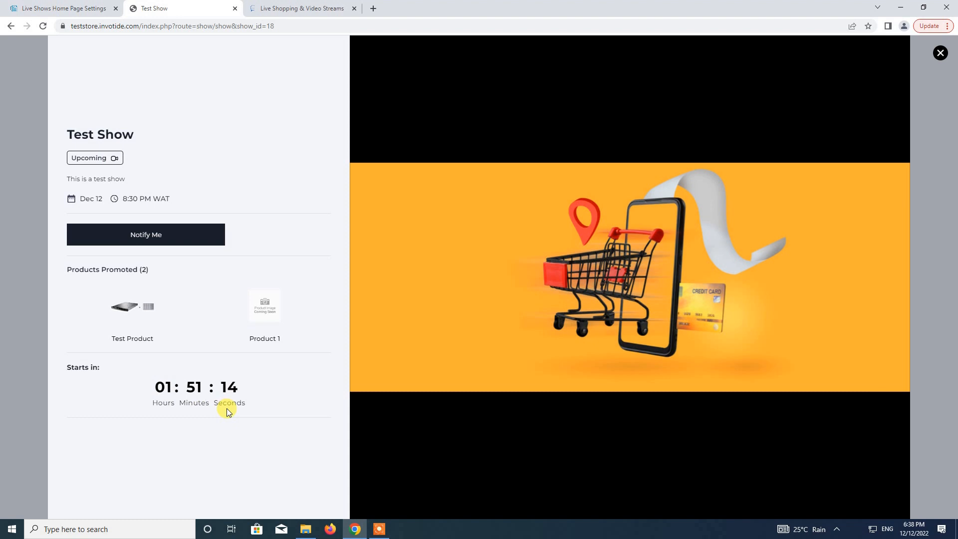
click(153, 237)
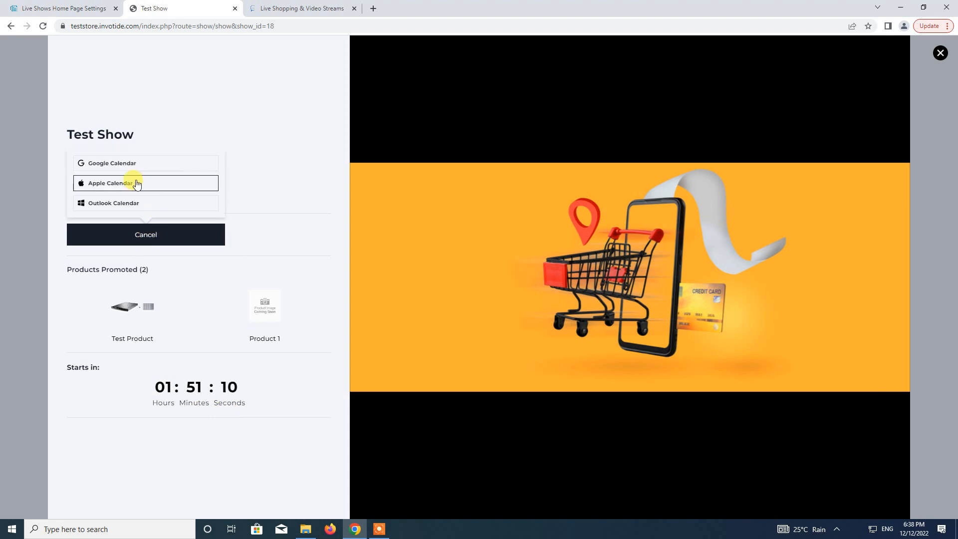
click(131, 234)
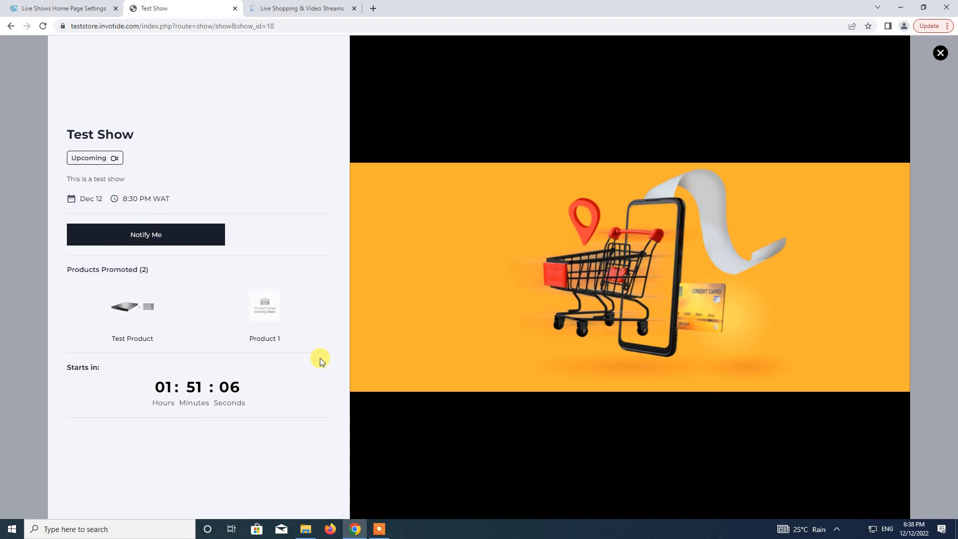
click(939, 53)
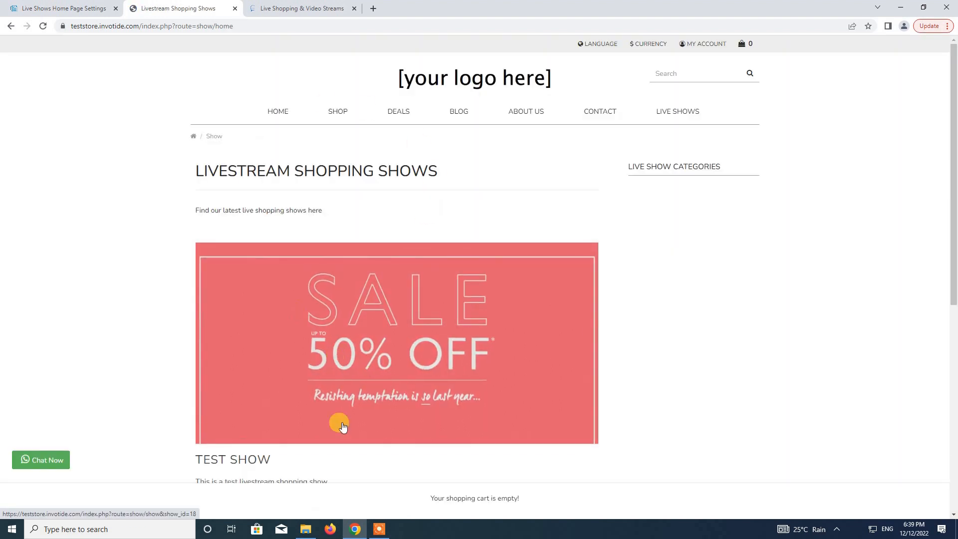
scroll(211, 331, down, 2)
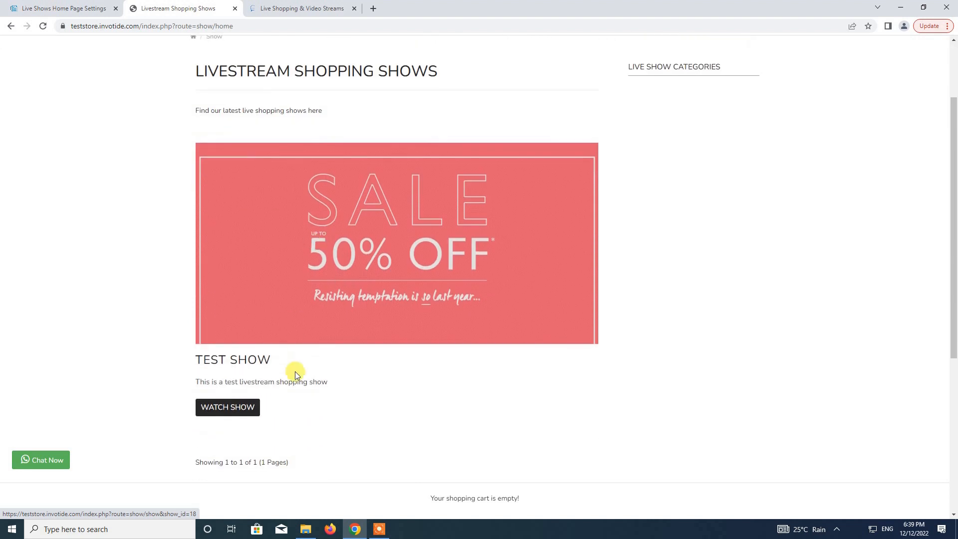
click(288, 7)
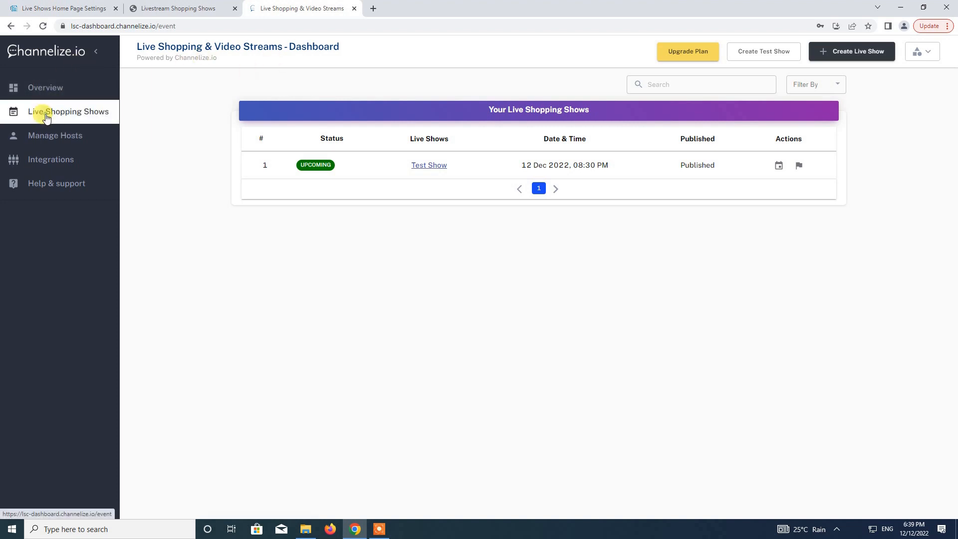
Start a new live show titled 'Test Show 2' with its description.
click(55, 117)
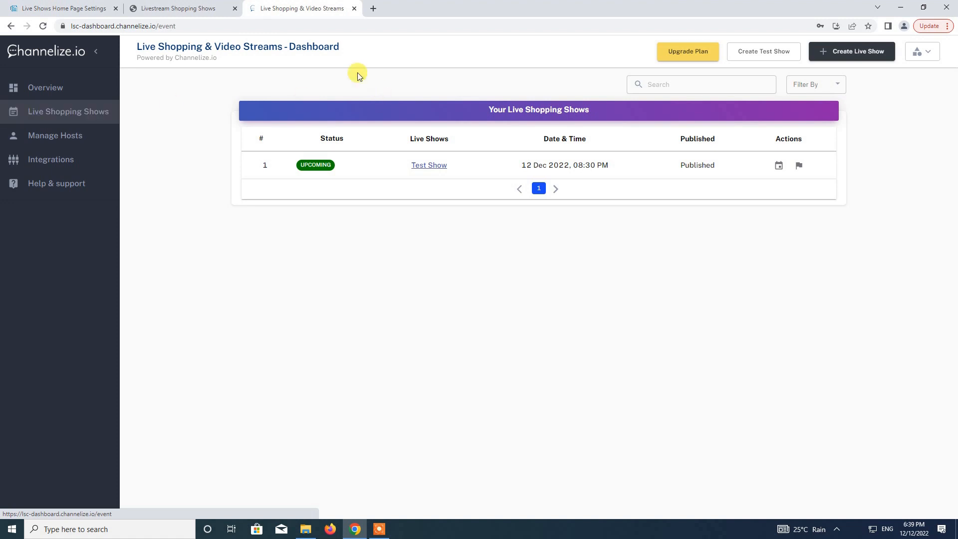
click(859, 54)
click(512, 133)
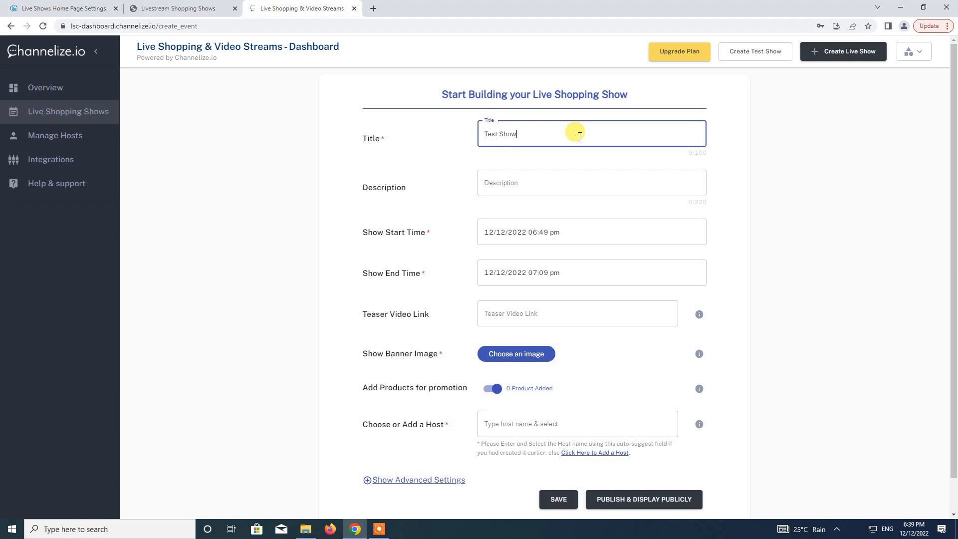
click(587, 186)
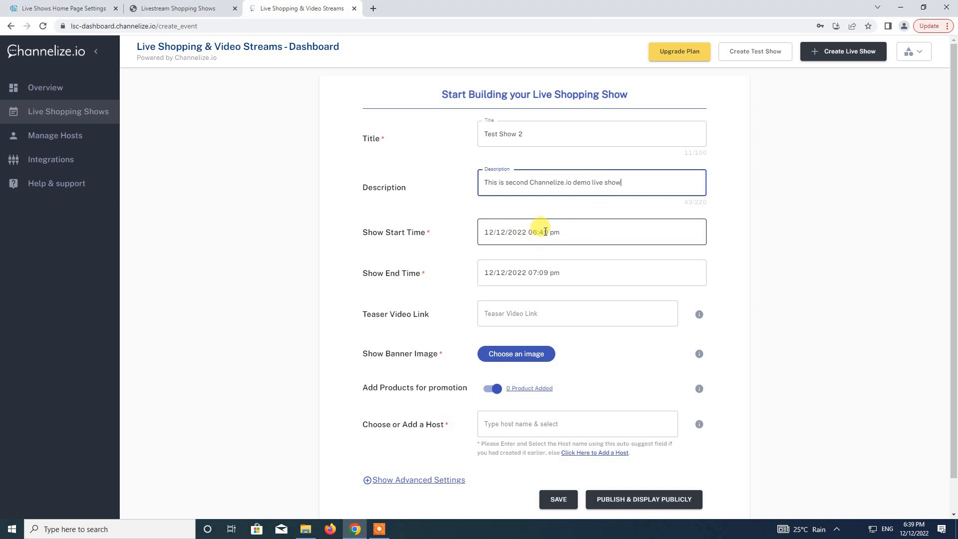
Schedule it on 12/12/2022 from 07:00 pm to 07:20 pm.
click(542, 231)
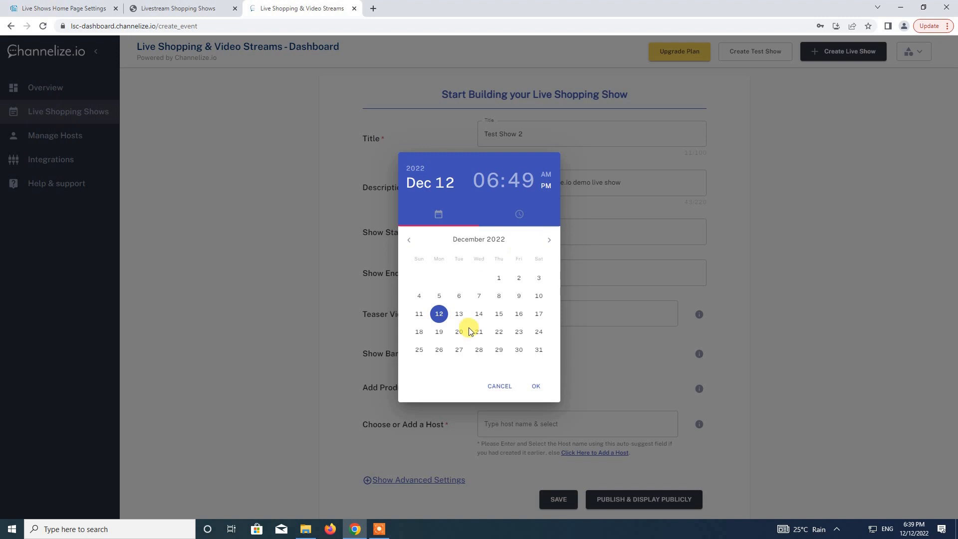
click(439, 313)
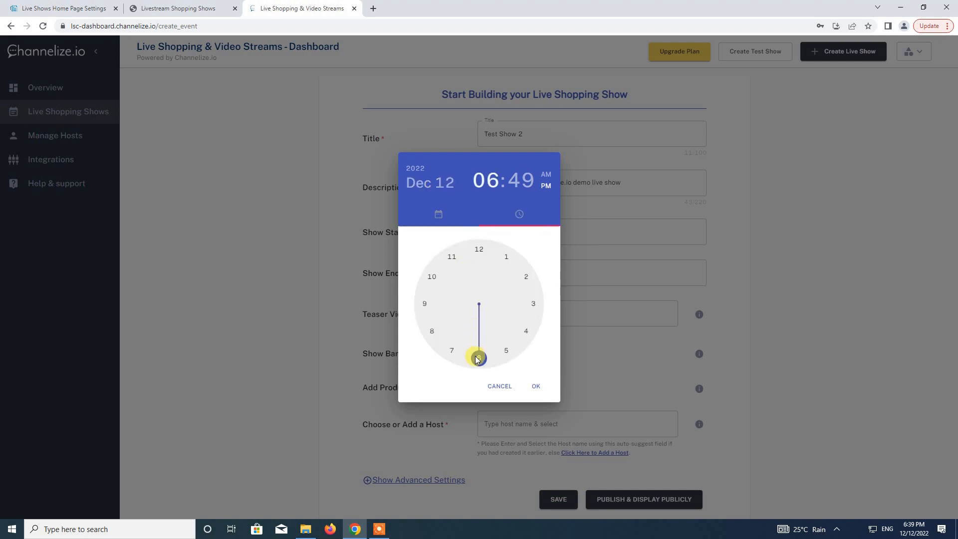
drag(476, 363, 438, 352)
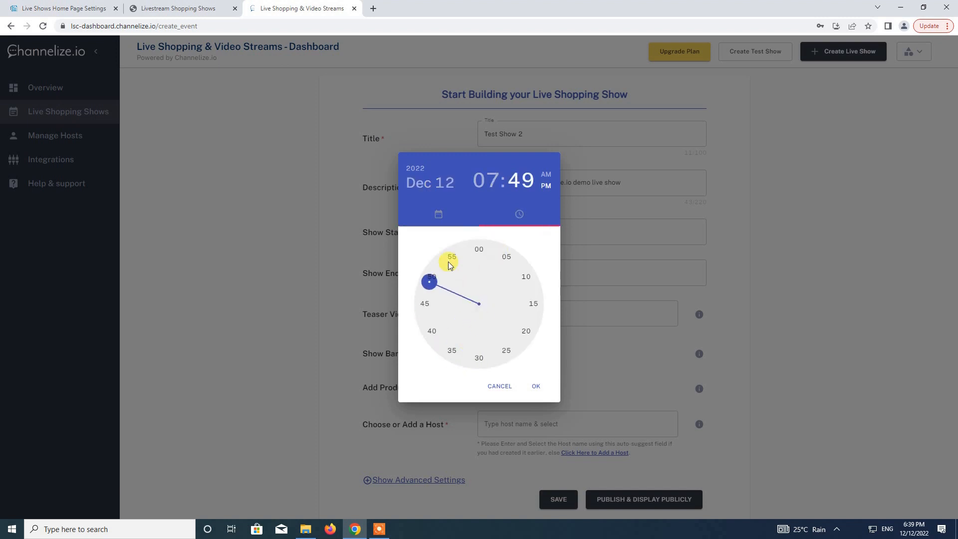
drag(446, 270, 481, 255)
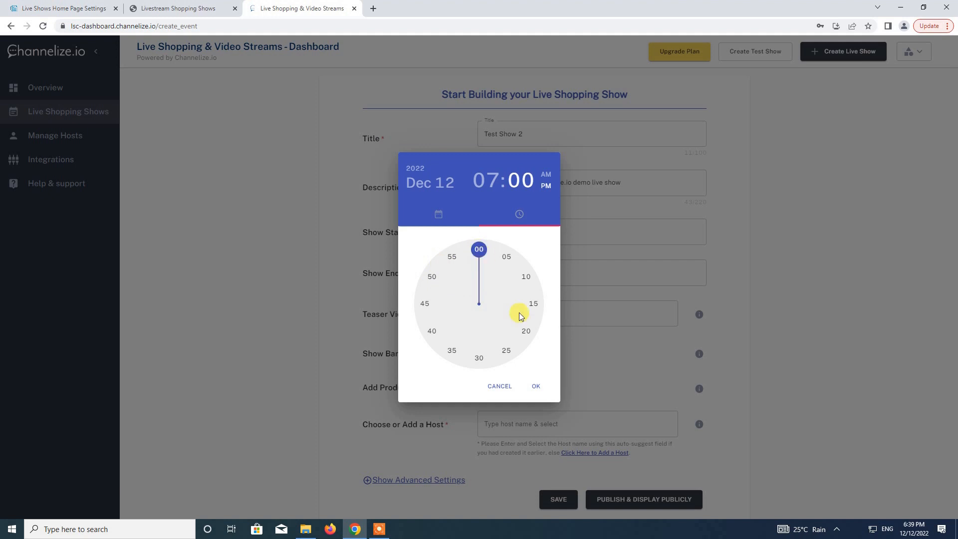
click(534, 387)
click(521, 281)
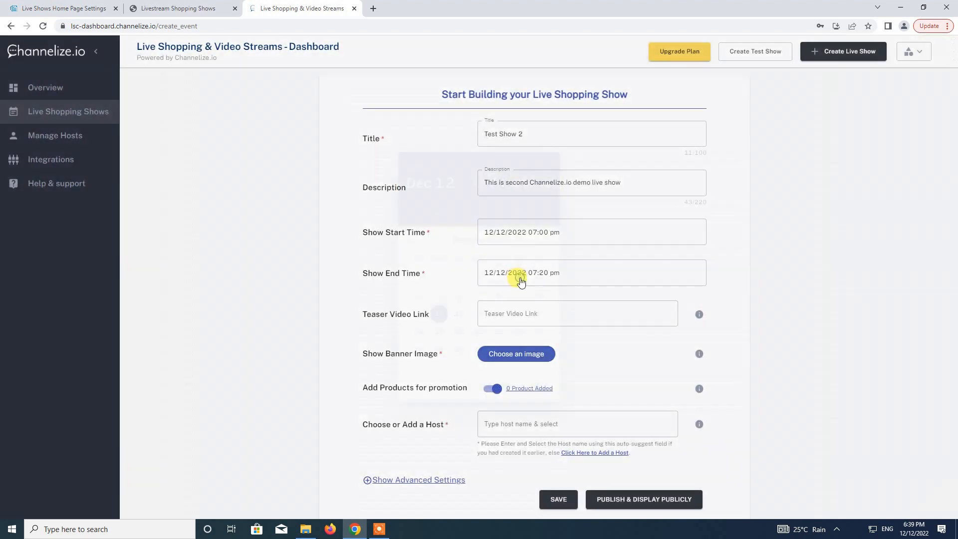
click(438, 314)
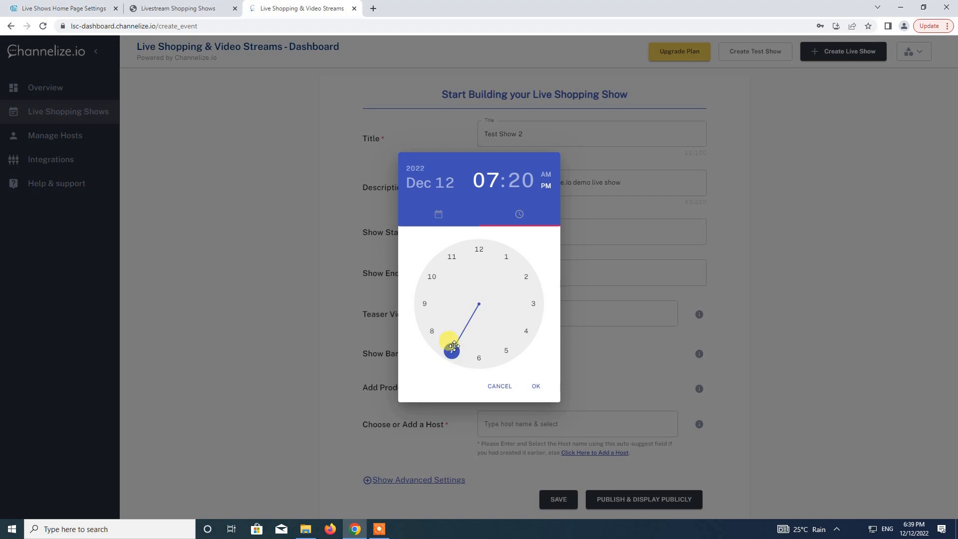
click(527, 327)
click(528, 330)
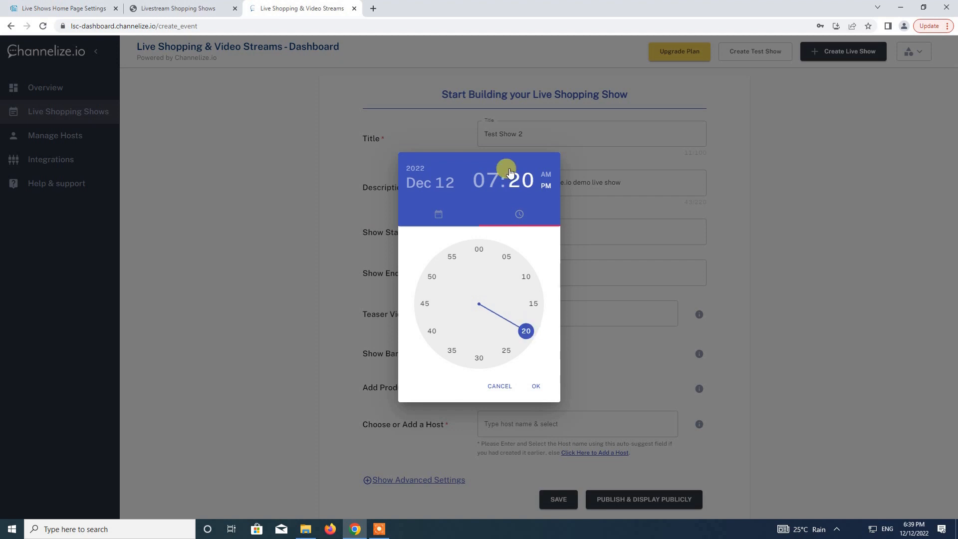
click(538, 387)
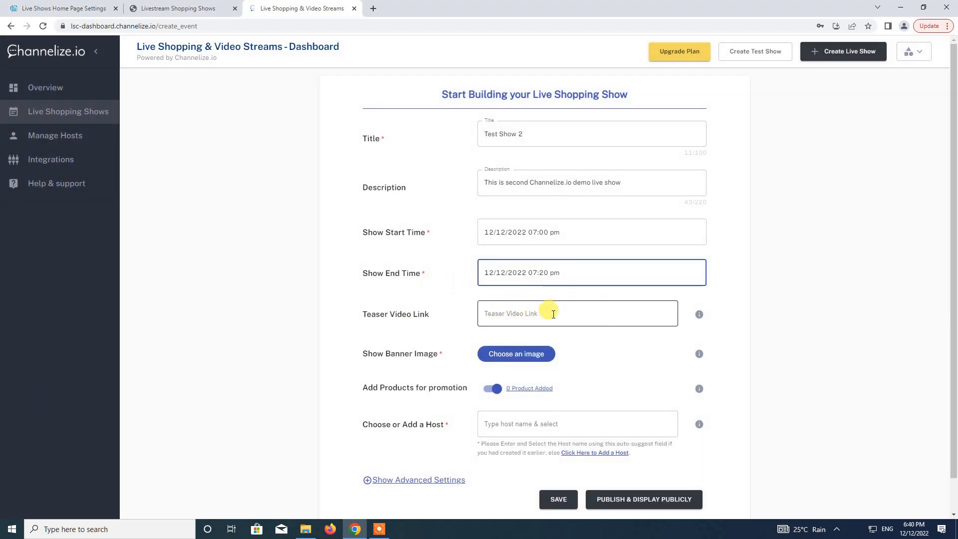
Attach banner.jpg from Downloads as the banner and enable Add Products to open the product picker.
scroll(468, 311, down, 1)
scroll(468, 311, down, 1)
click(519, 321)
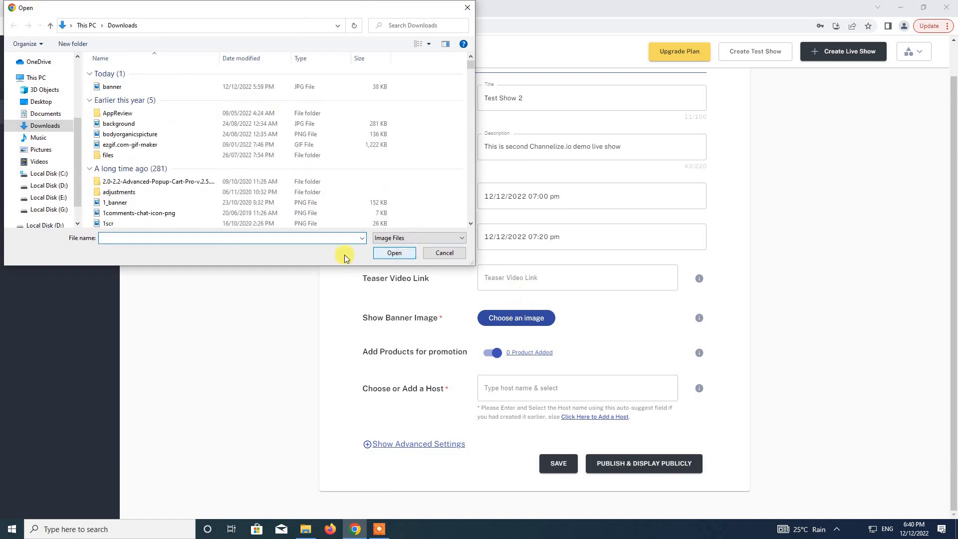
click(107, 88)
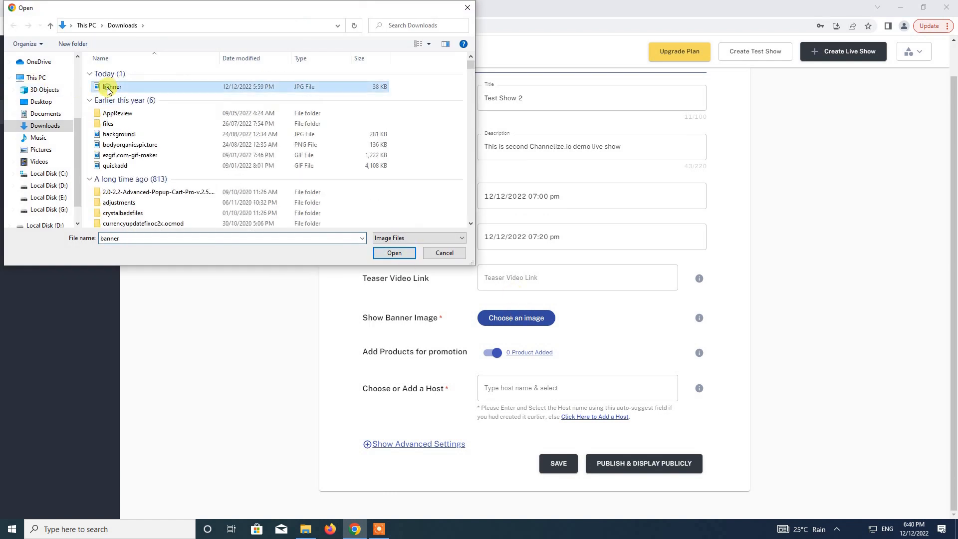
double_click(177, 86)
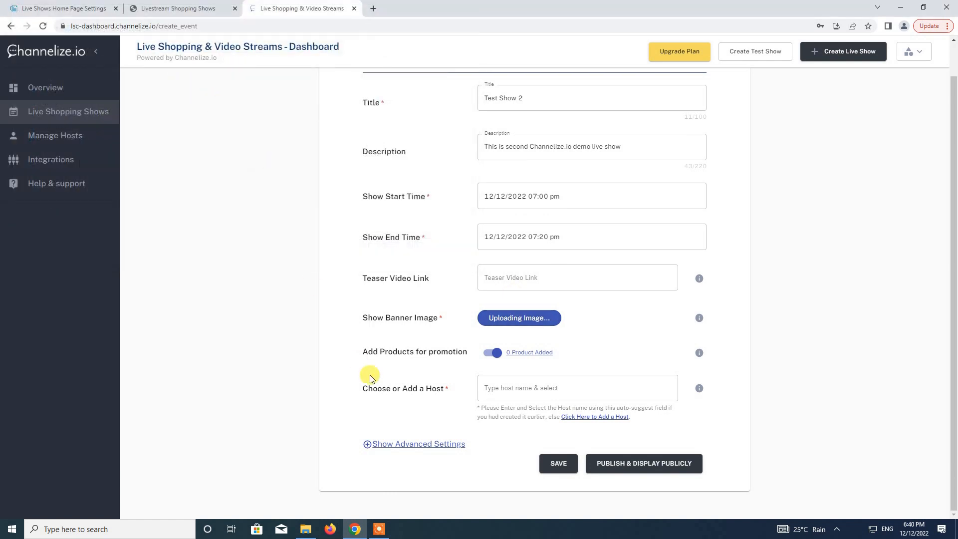
click(494, 358)
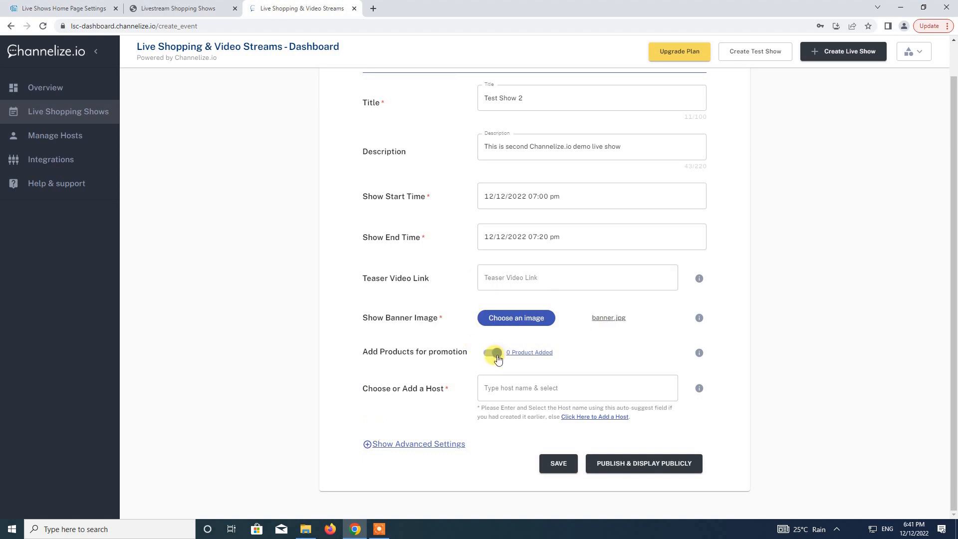
click(530, 354)
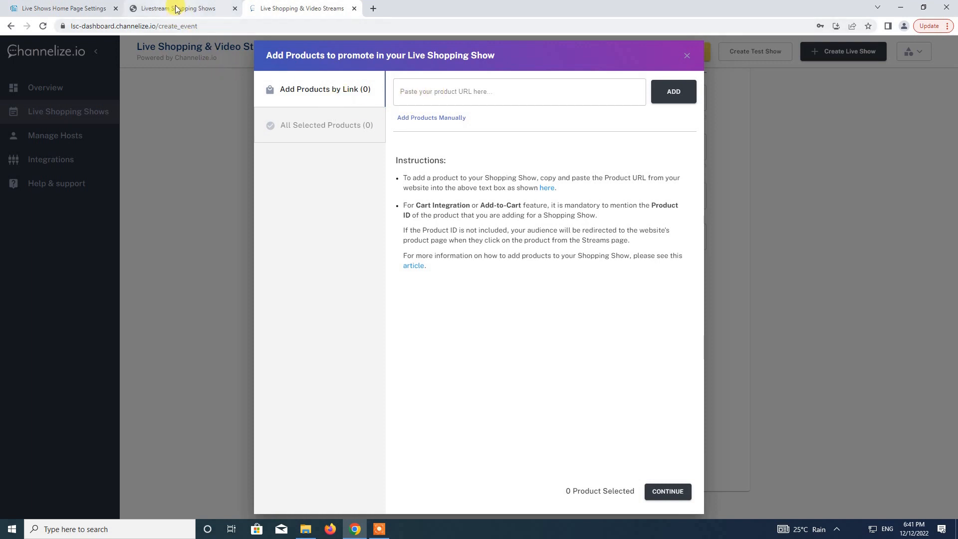
Copy the Product 4 page address from the store's Jeans category.
click(159, 8)
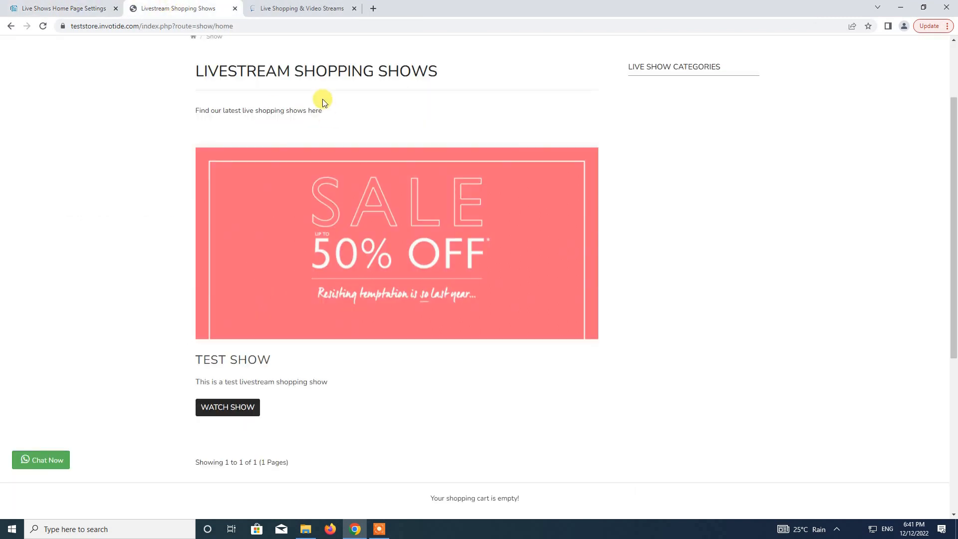
scroll(397, 269, down, 3)
scroll(399, 271, up, 5)
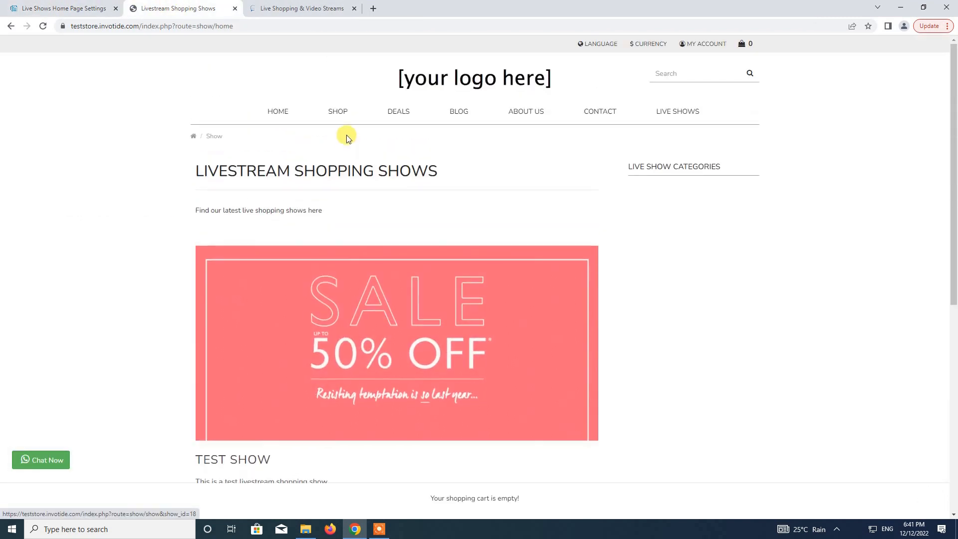
click(336, 163)
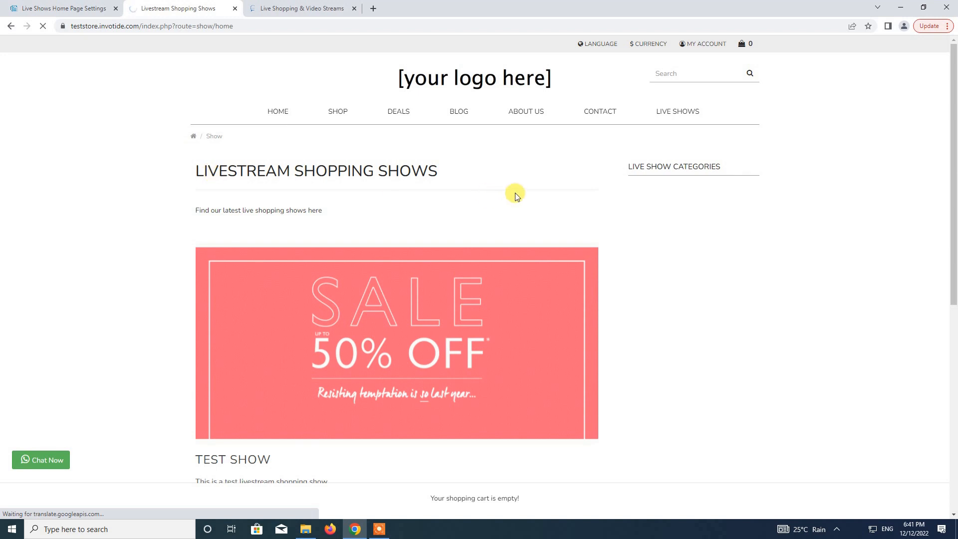
scroll(498, 247, down, 5)
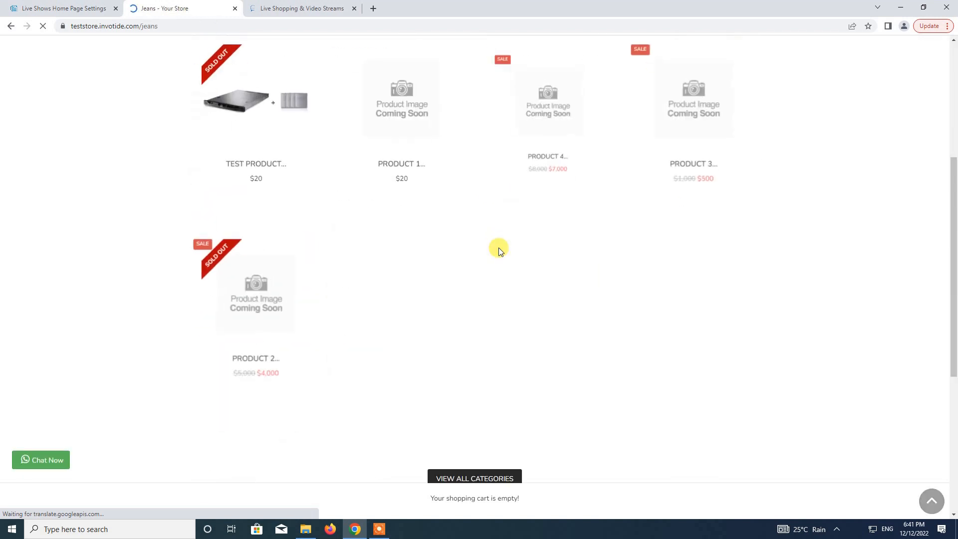
scroll(498, 247, down, 3)
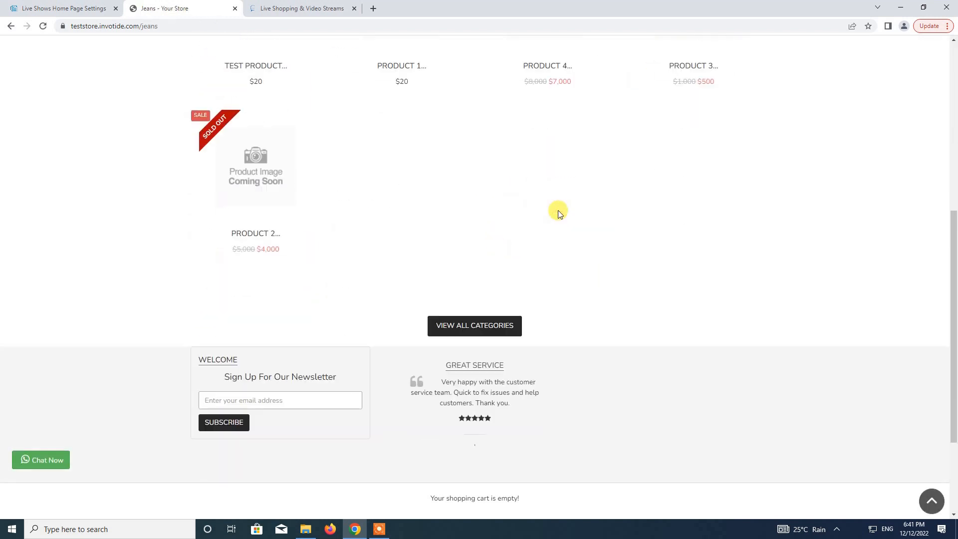
click(541, 166)
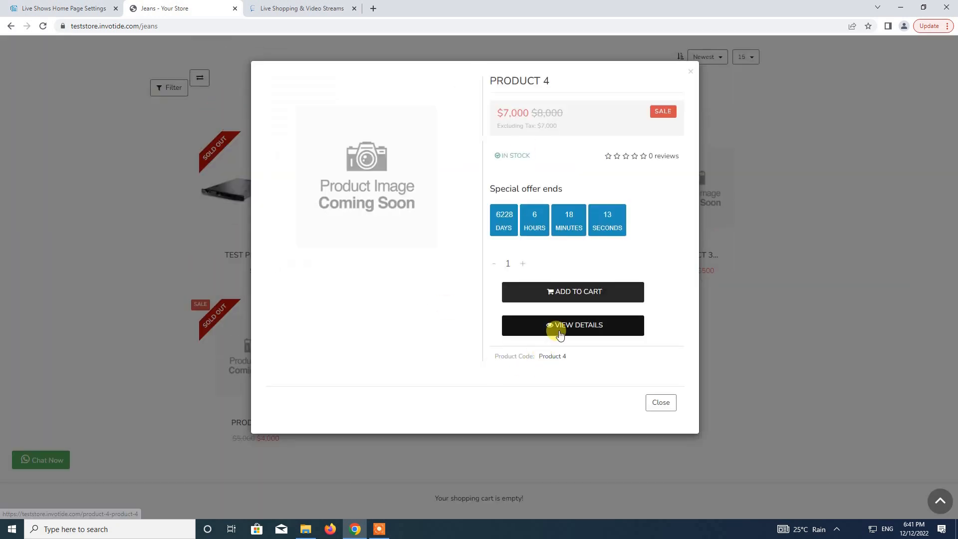
click(559, 332)
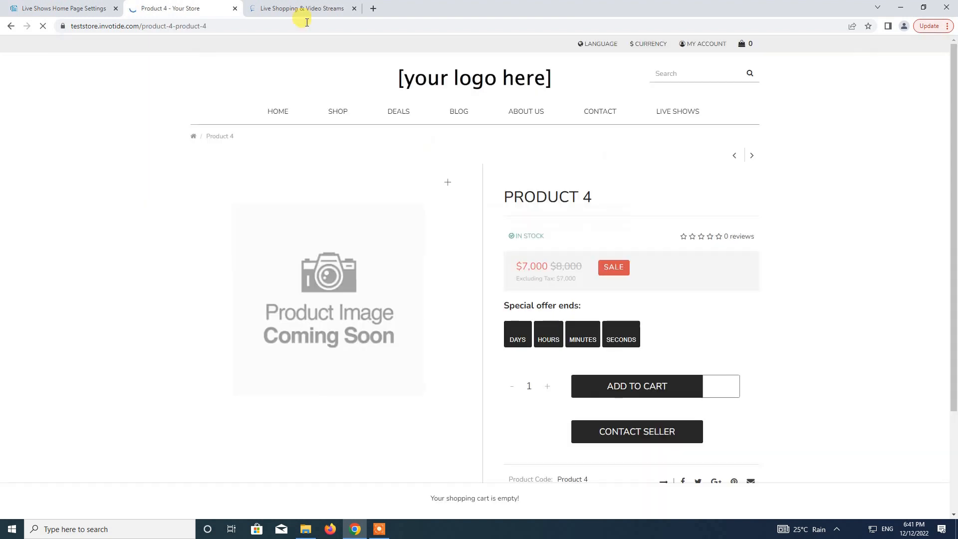
click(283, 28)
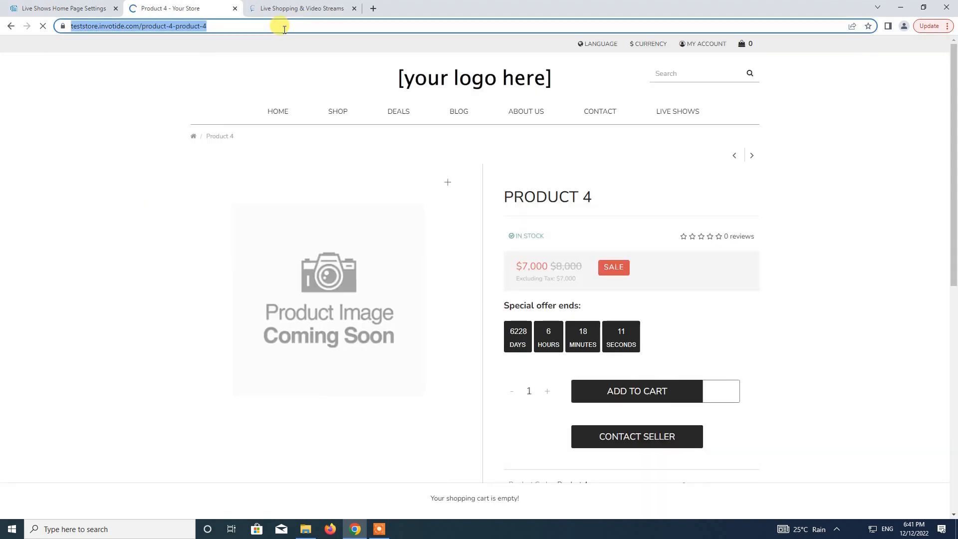
key(ctrl+c)
Paste the Product 4 URL into Channelize's product field and add it.
click(286, 9)
click(480, 92)
key(ctrl+v)
click(673, 95)
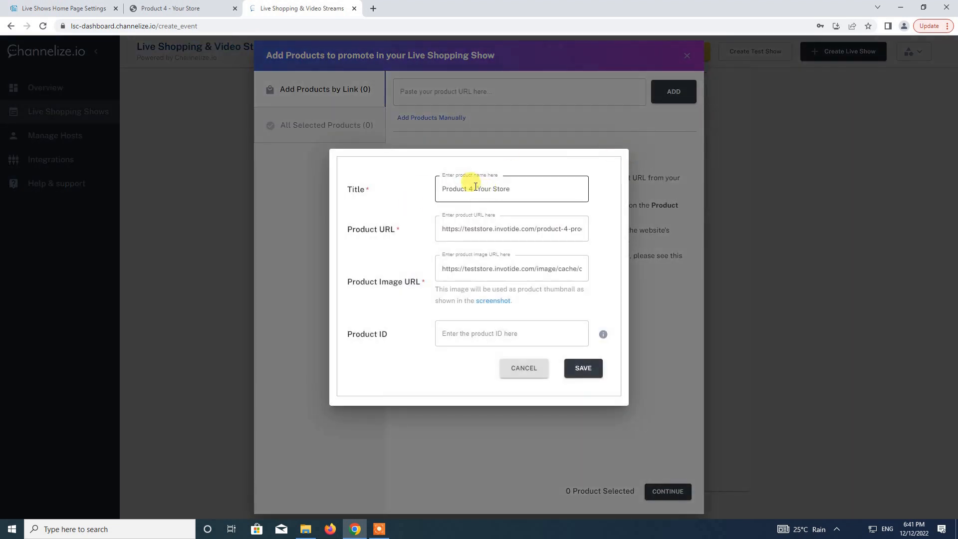
Trim ' - Your Store' from the product title, then switch to the store admin.
drag(473, 189, 662, 94)
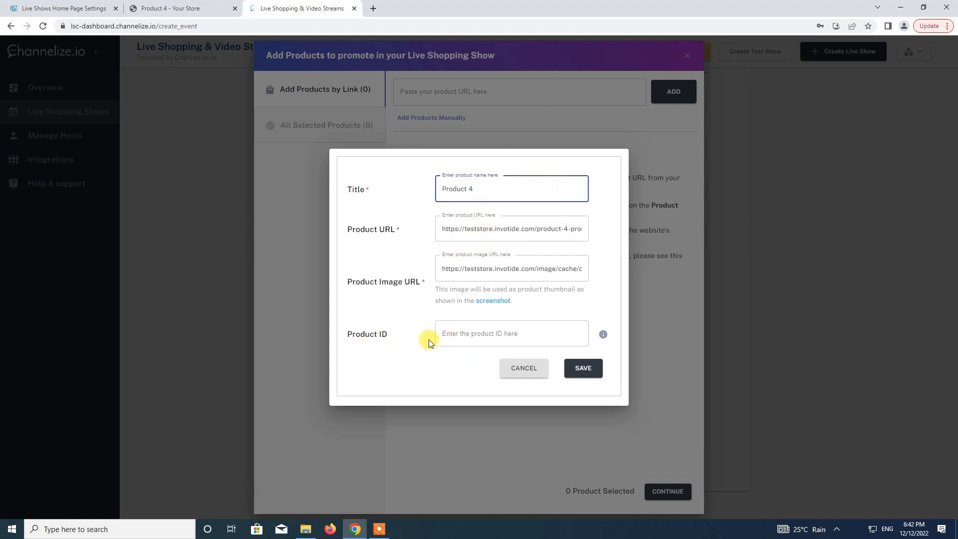
click(51, 7)
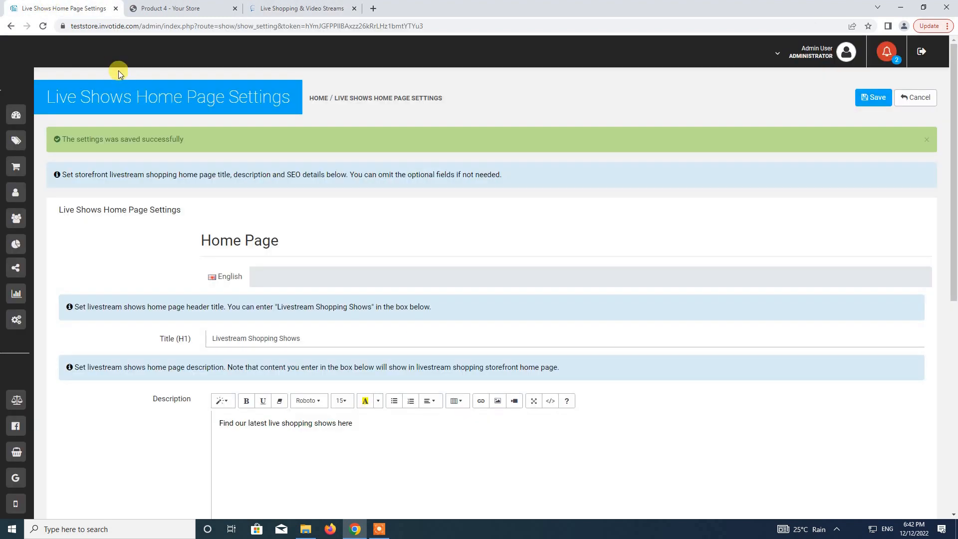
Look up Product 4's ID 91 in Catalog > Products and enter it as the Channelize Product ID.
mouse_move(25, 103)
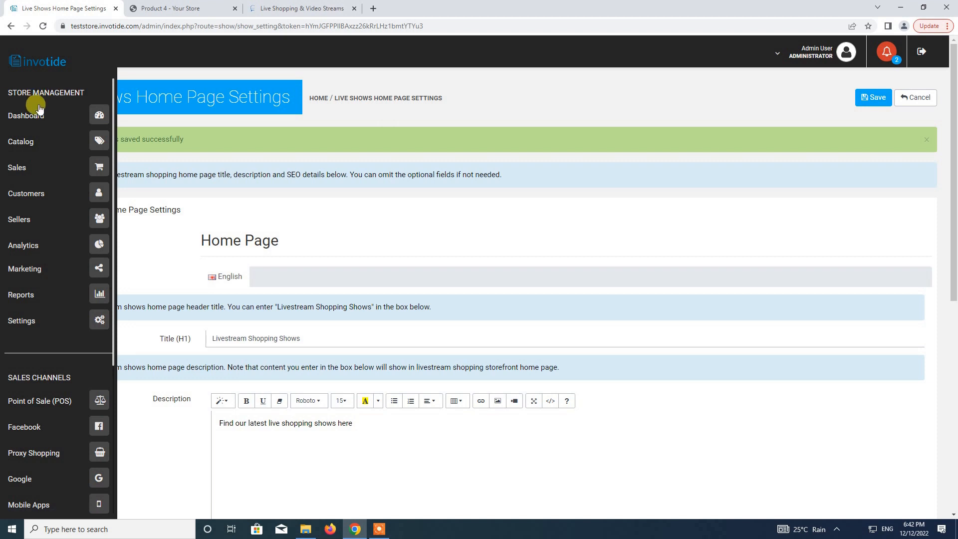
click(100, 141)
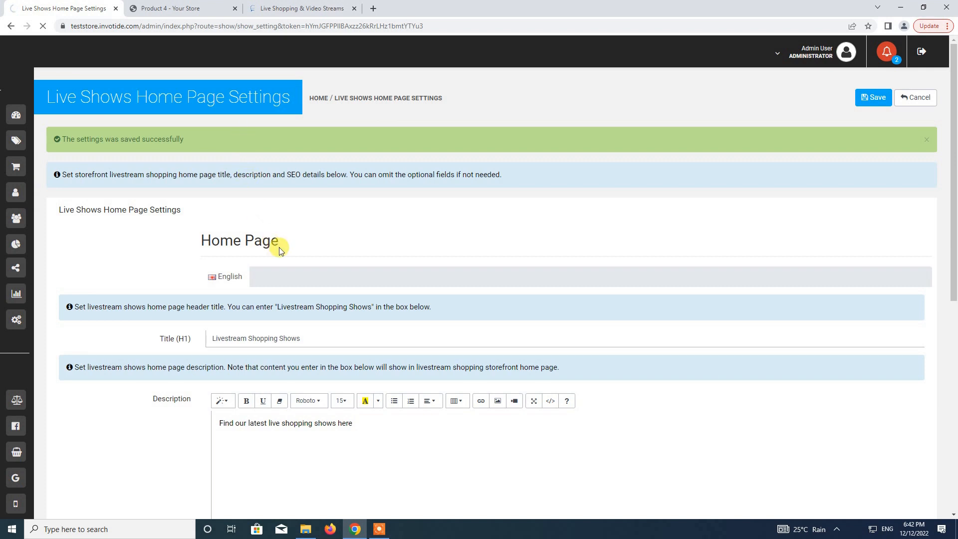
scroll(280, 247, down, 4)
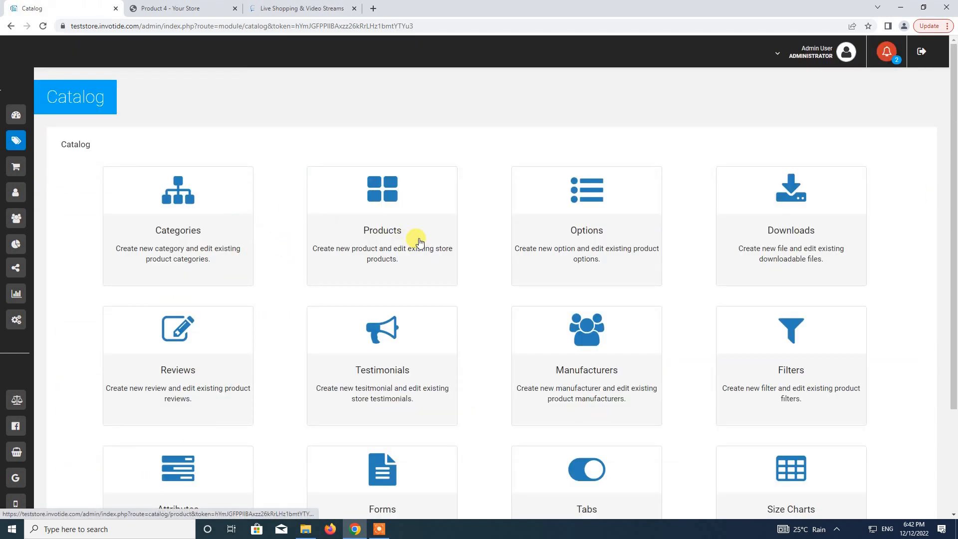
click(417, 241)
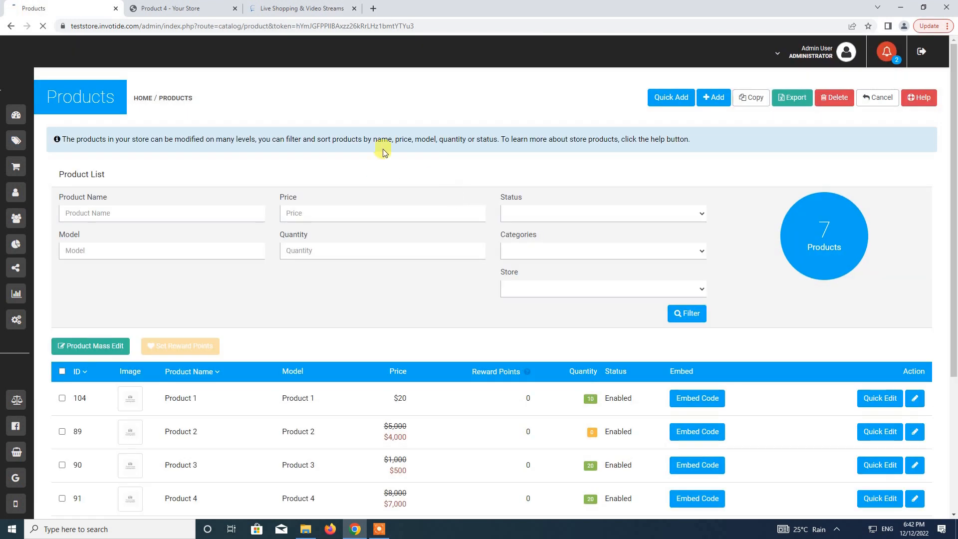
scroll(263, 242, down, 4)
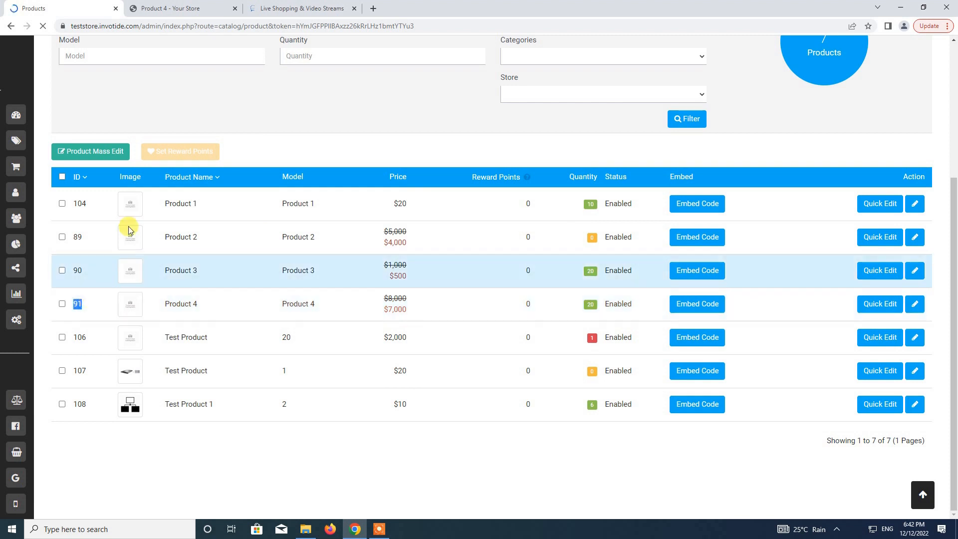
click(279, 8)
click(499, 327)
Add Product 4 (ID 91) to Test Show 2 and finish the products list.
text(91)
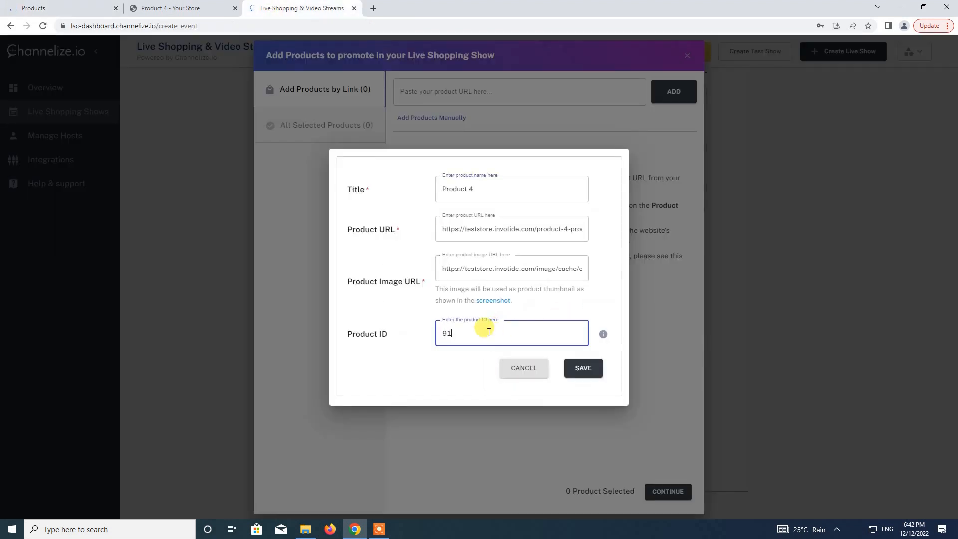
click(579, 368)
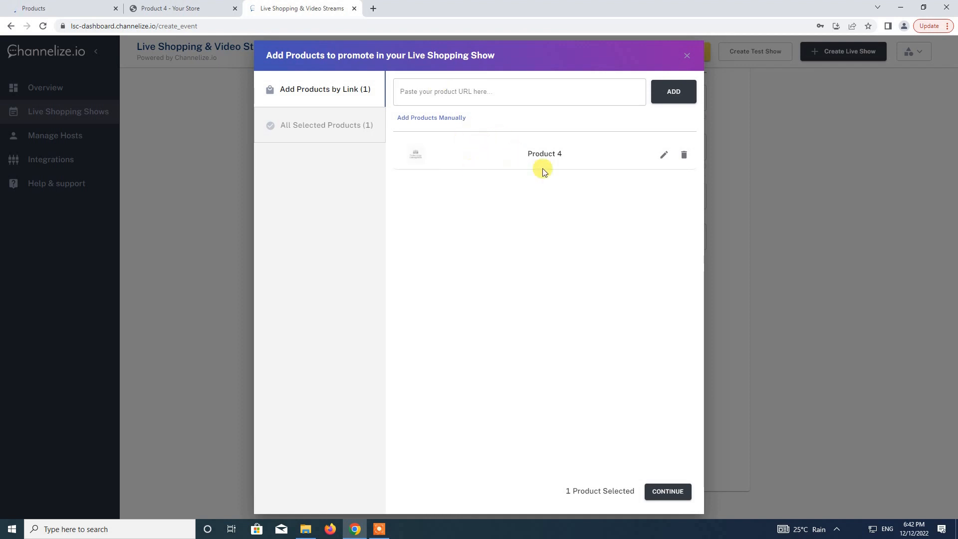
click(663, 491)
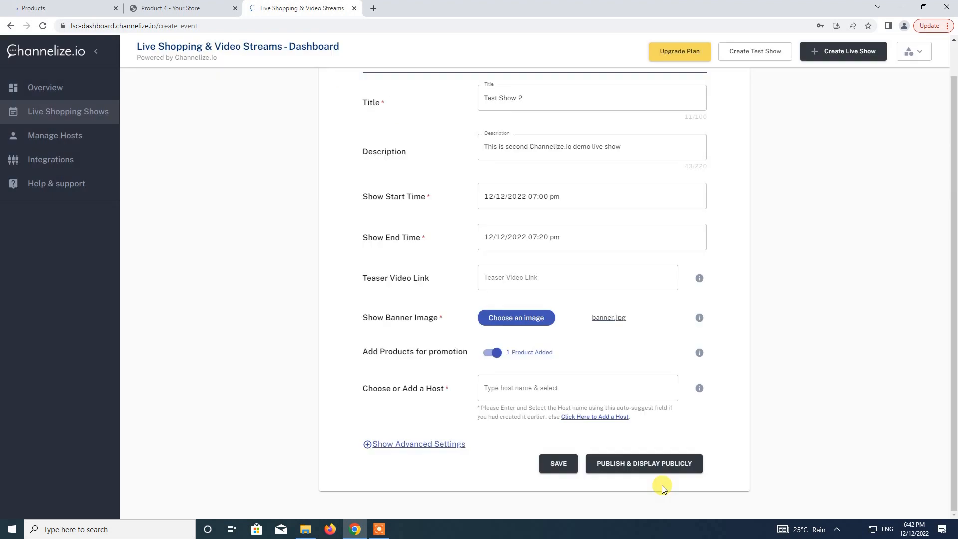
Assign the suggested existing host to the show.
click(535, 392)
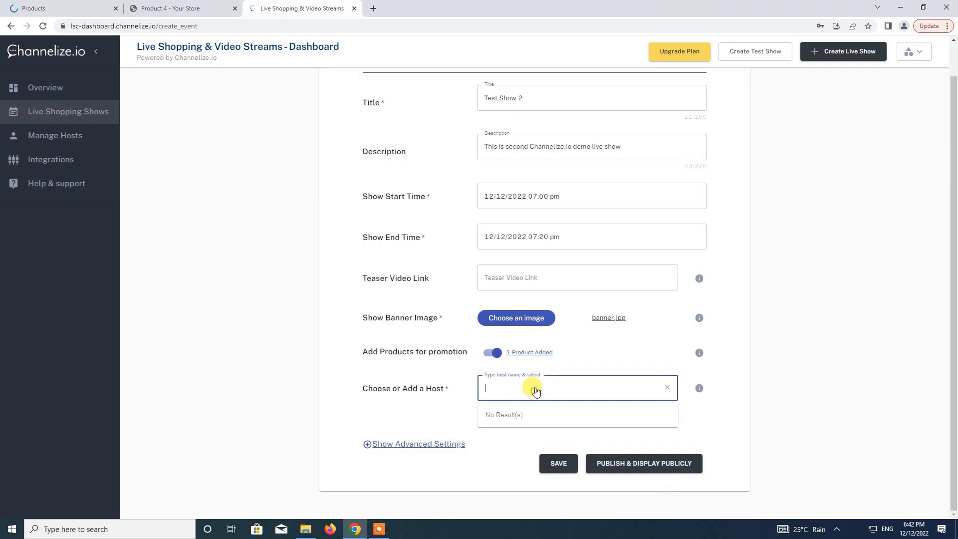
text(vict)
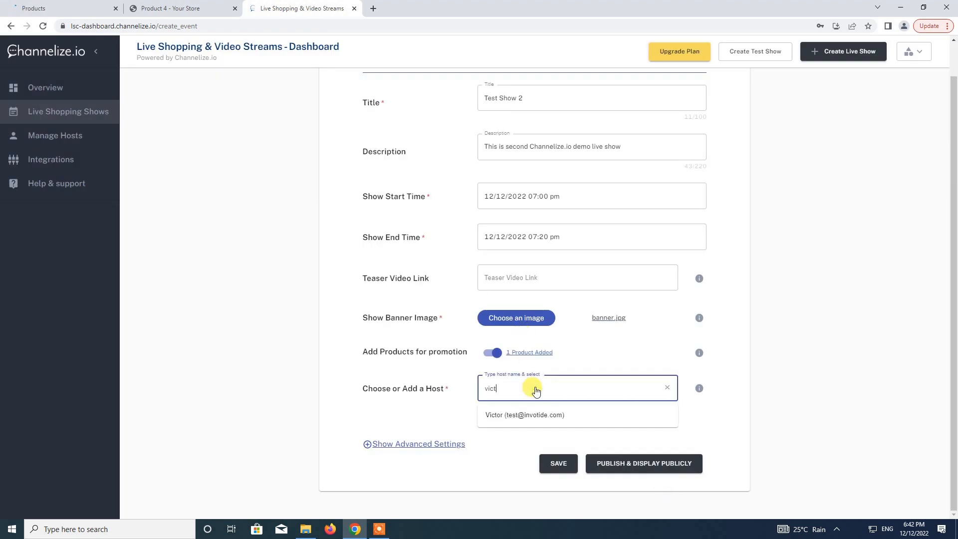
click(509, 421)
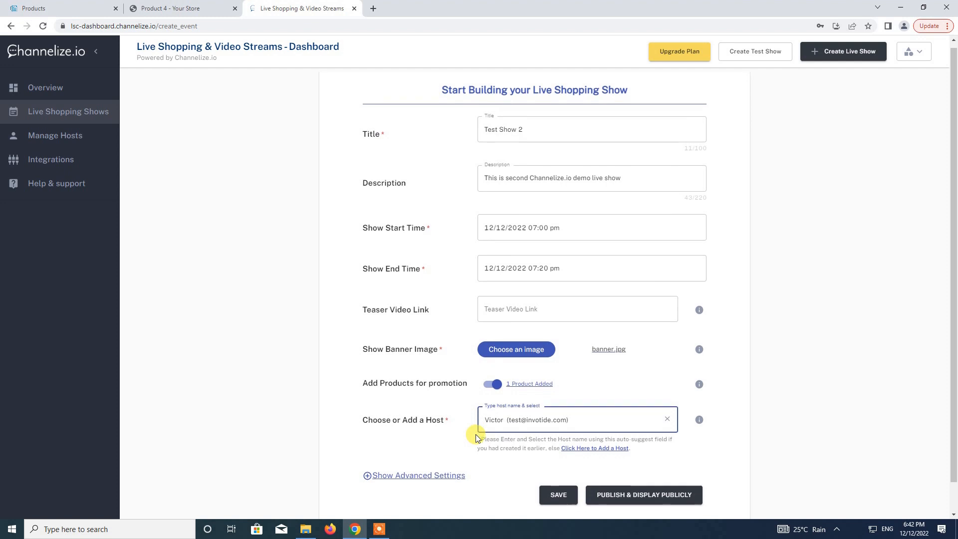
Publish Test Show 2 and display it publicly from the advanced settings.
click(440, 444)
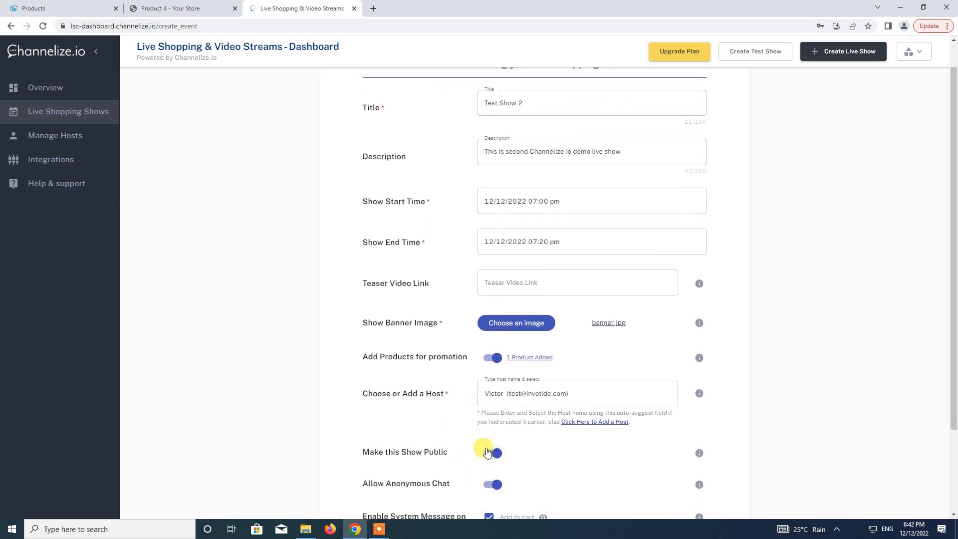
scroll(439, 441, down, 2)
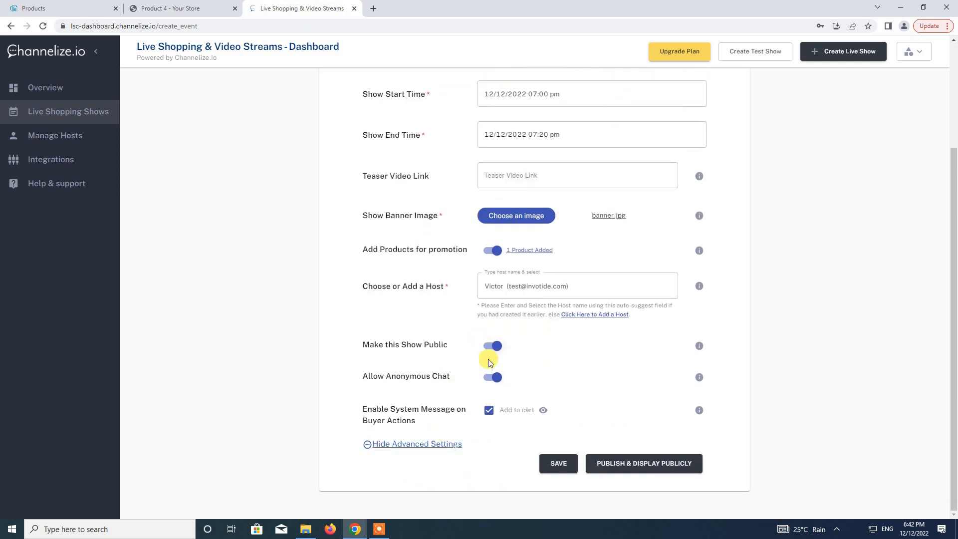
click(633, 464)
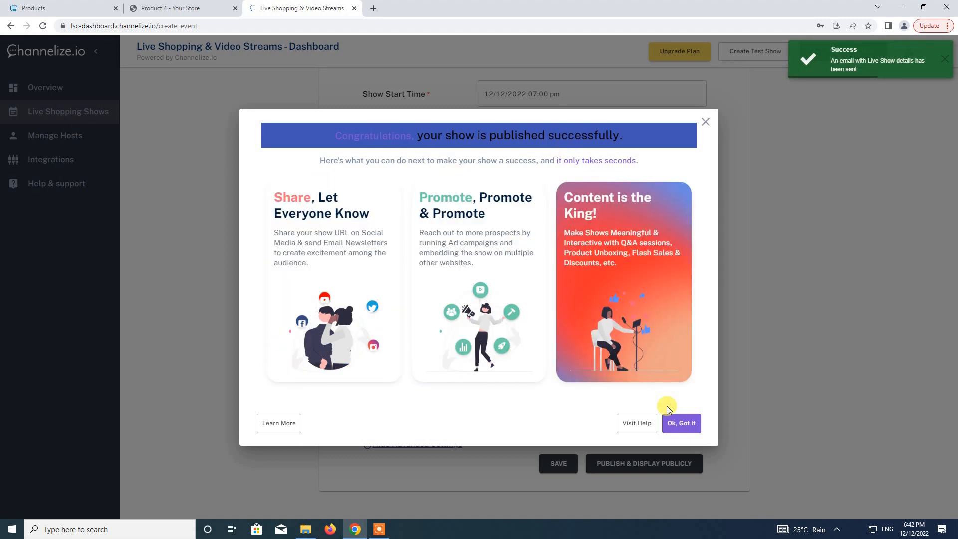
Dismiss the success popup, review Test Show 2's details, then return to the Invotide Products list.
click(690, 430)
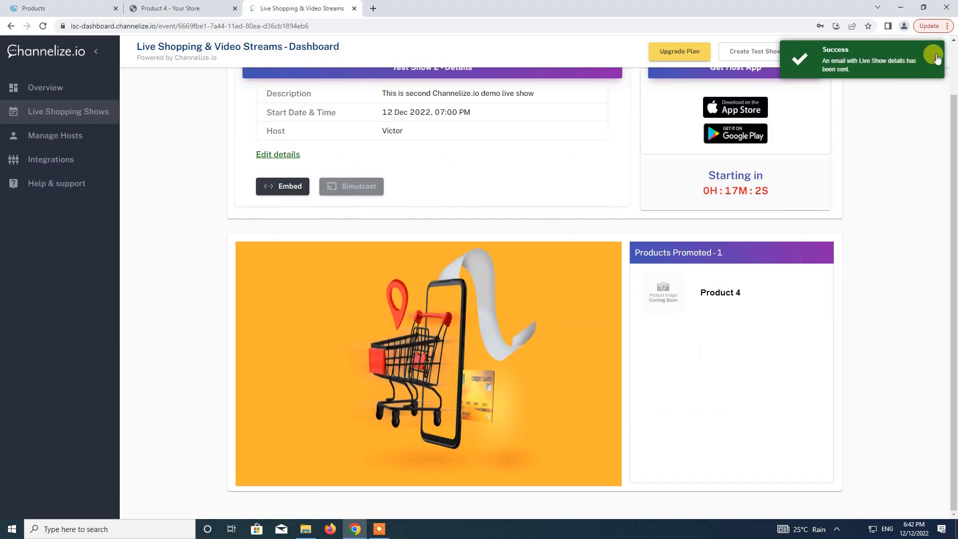
scroll(565, 283, up, 2)
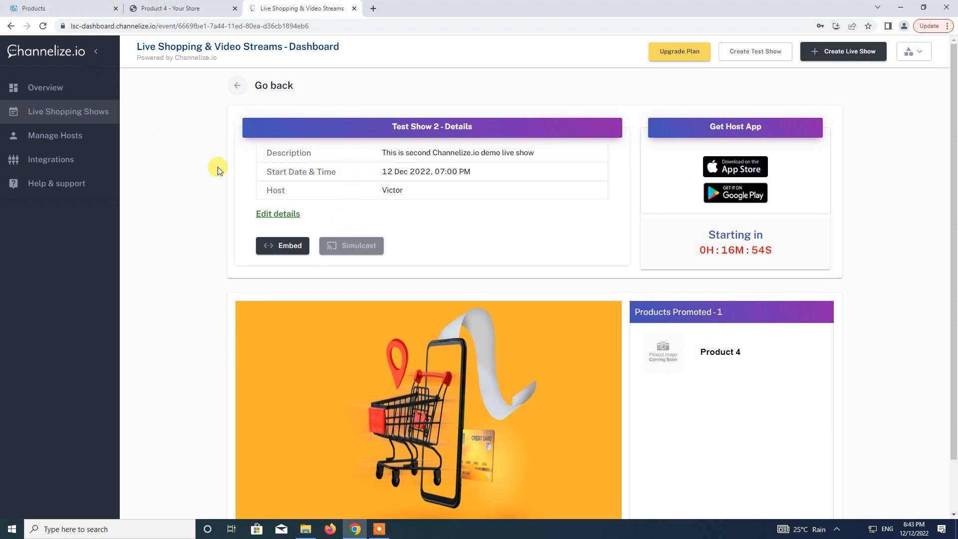
click(75, 5)
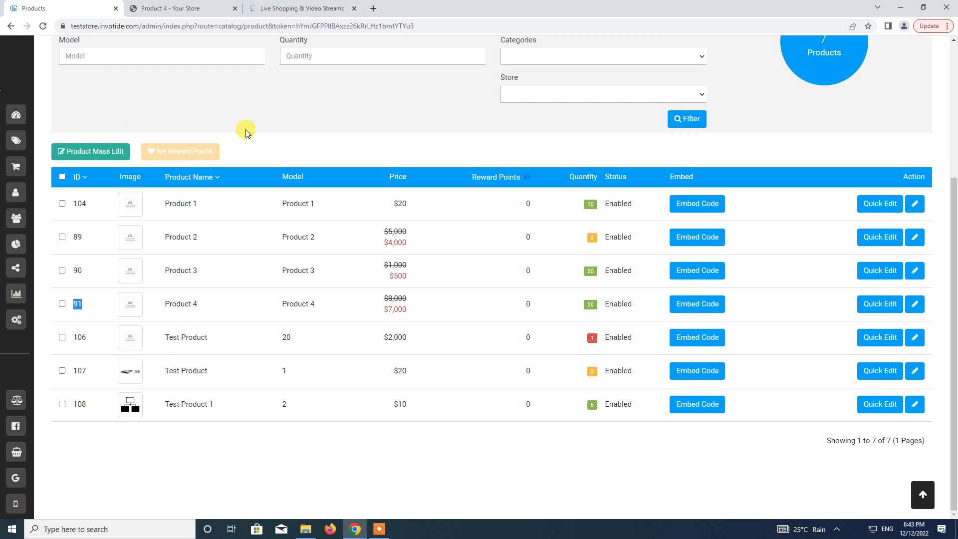
Go to Marketing > Livestream Shopping > Live Shows and start adding a new live show.
scroll(313, 154, up, 4)
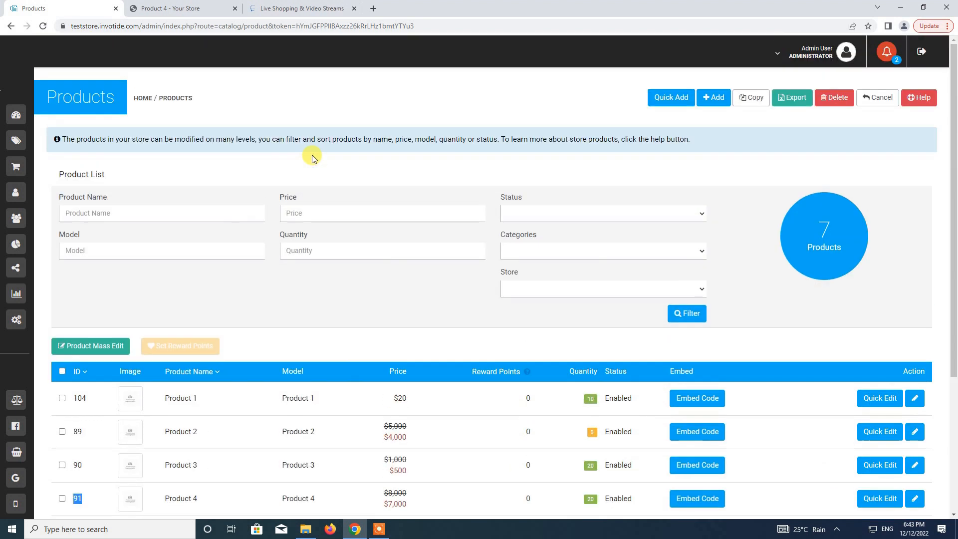
mouse_move(12, 119)
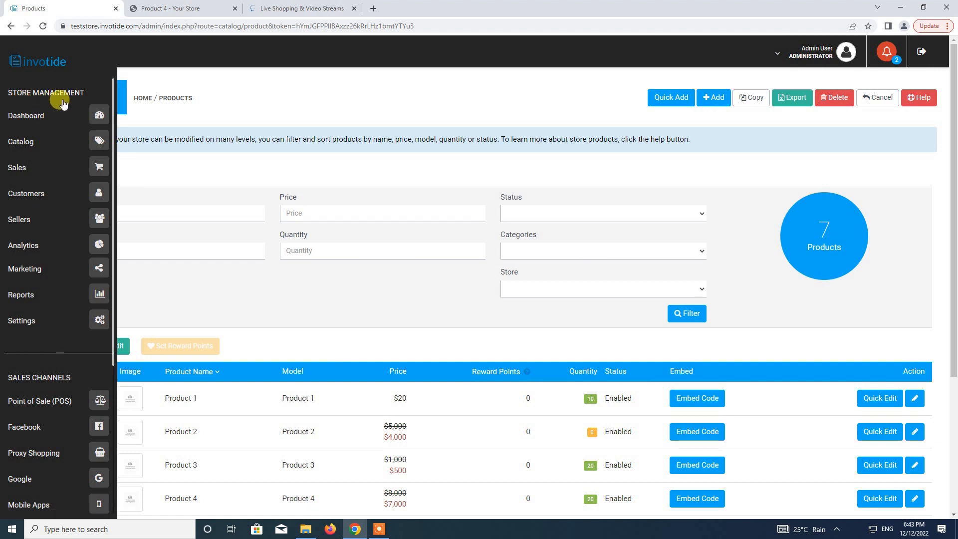
click(99, 270)
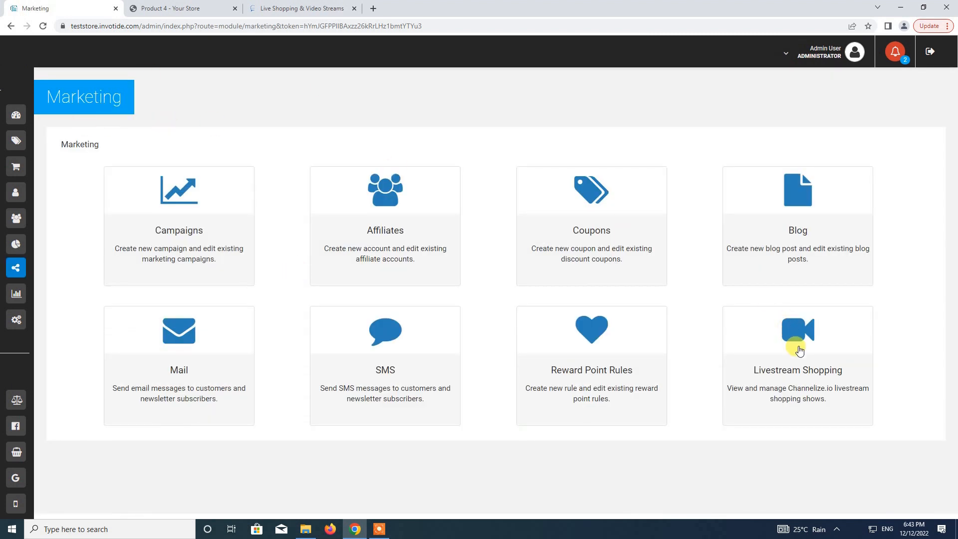
click(800, 351)
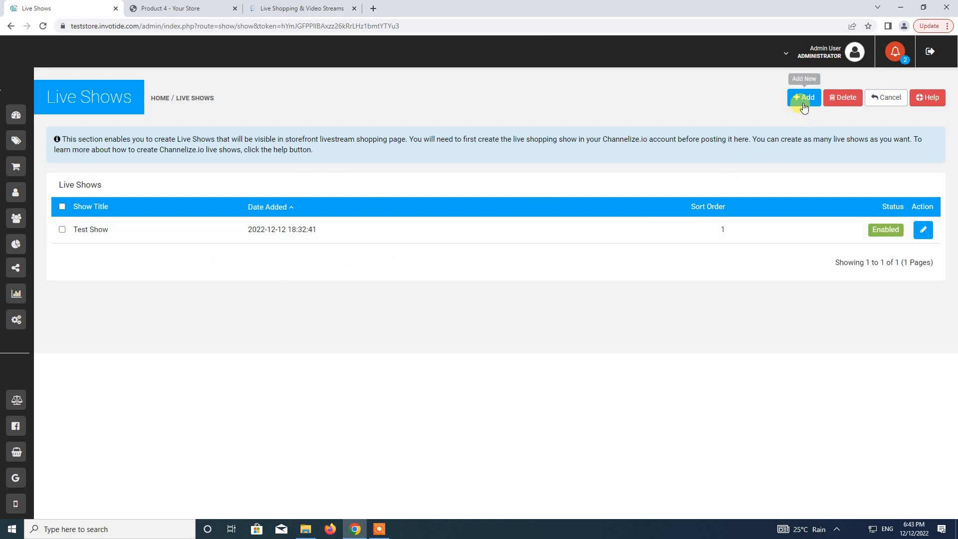
click(804, 102)
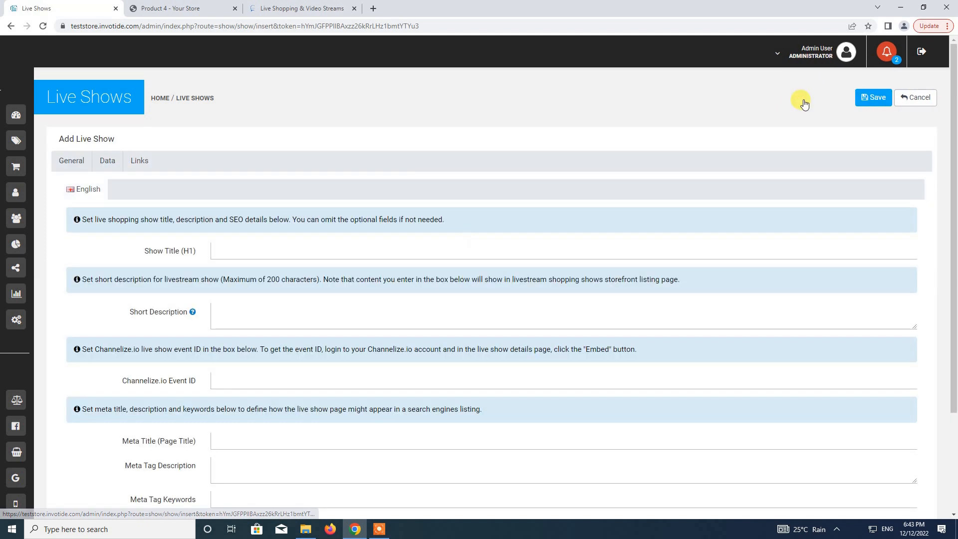
Title the new show 'Live Show 2' and begin its short description.
click(272, 251)
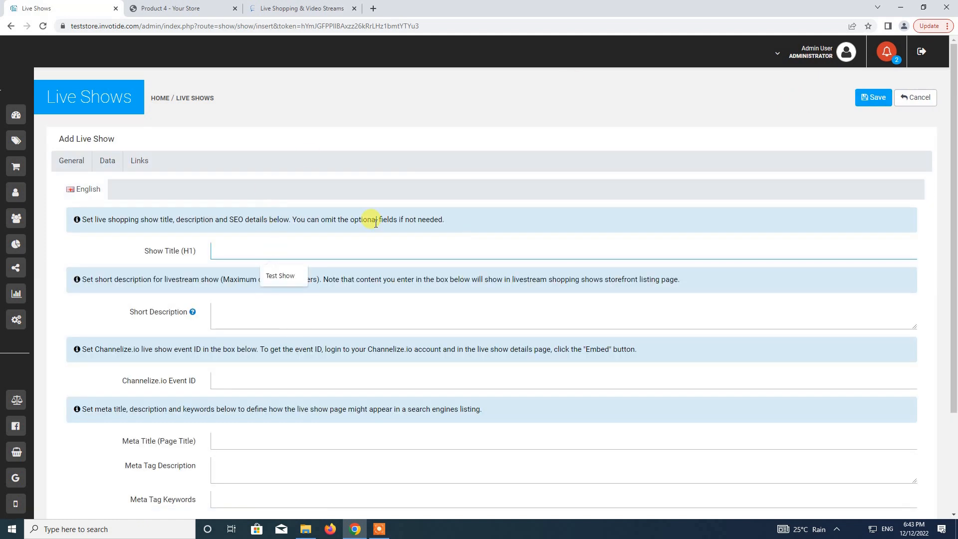
text(Live Show 2)
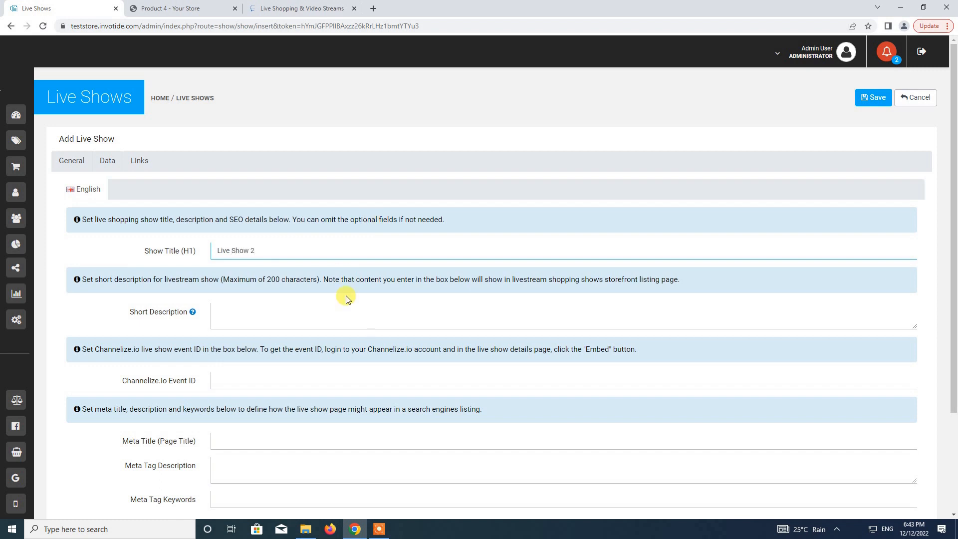
click(363, 310)
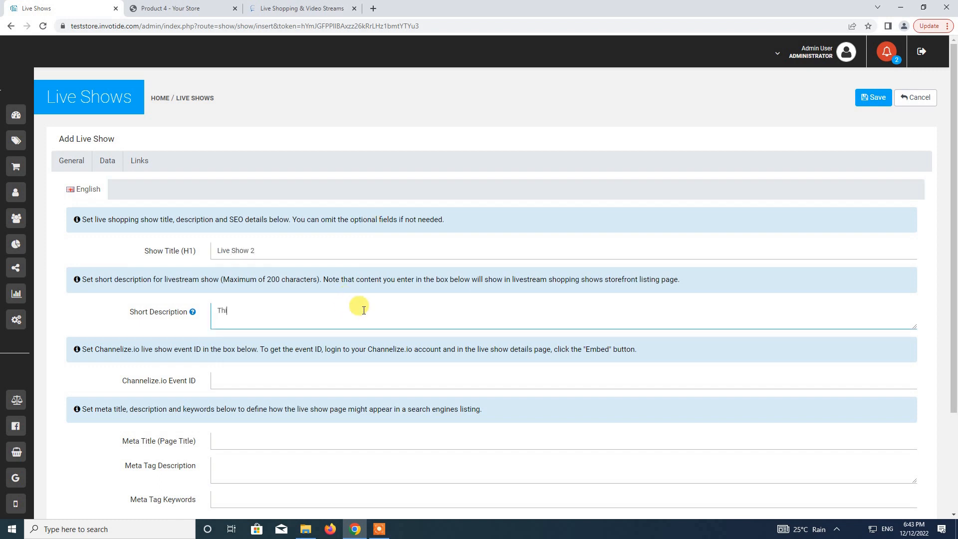
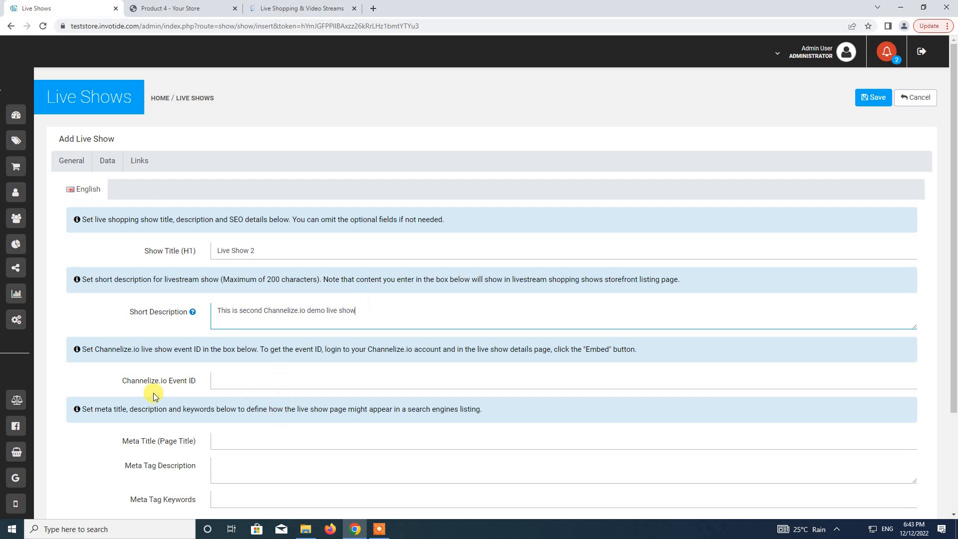
Copy Test Show 2's event ID from its Channelize.io embed details, then return to the admin form.
click(297, 9)
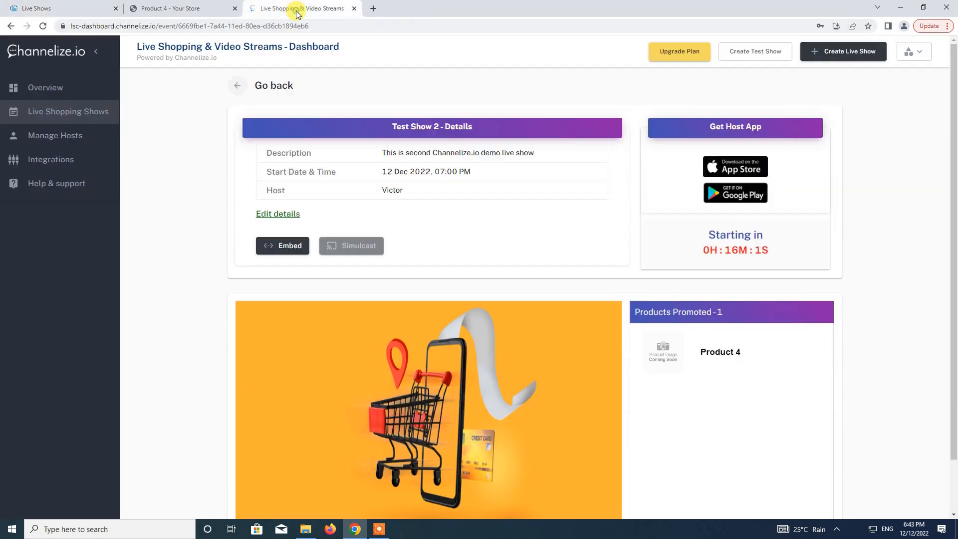
click(55, 115)
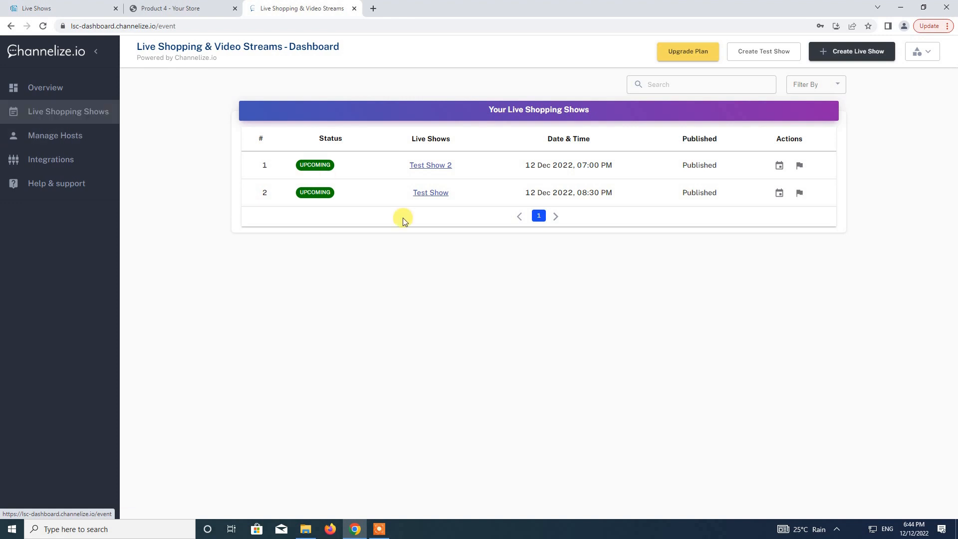
click(430, 167)
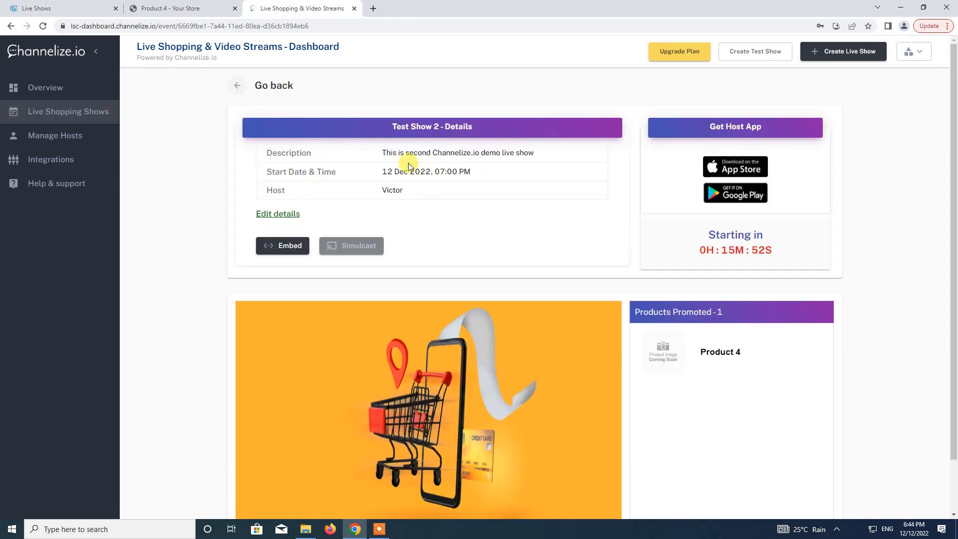
click(275, 247)
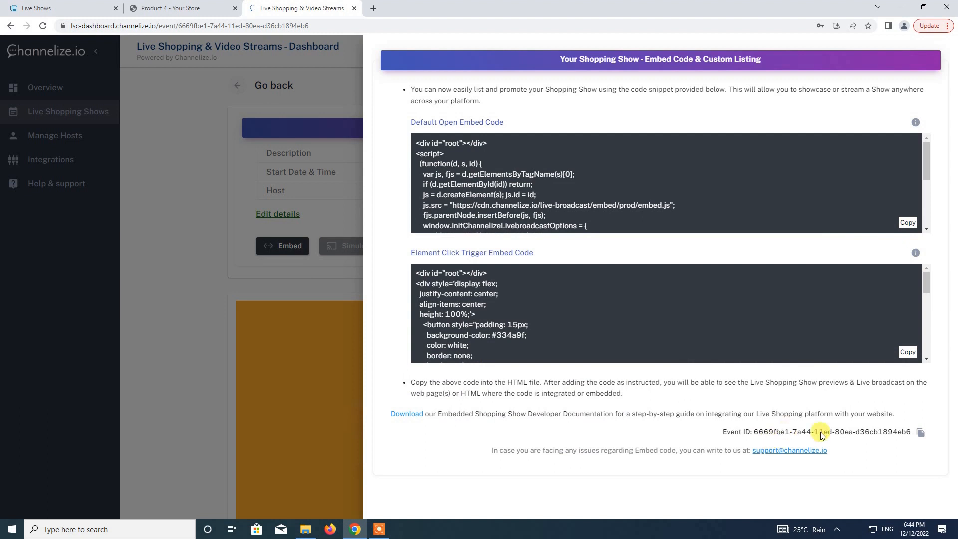
click(922, 432)
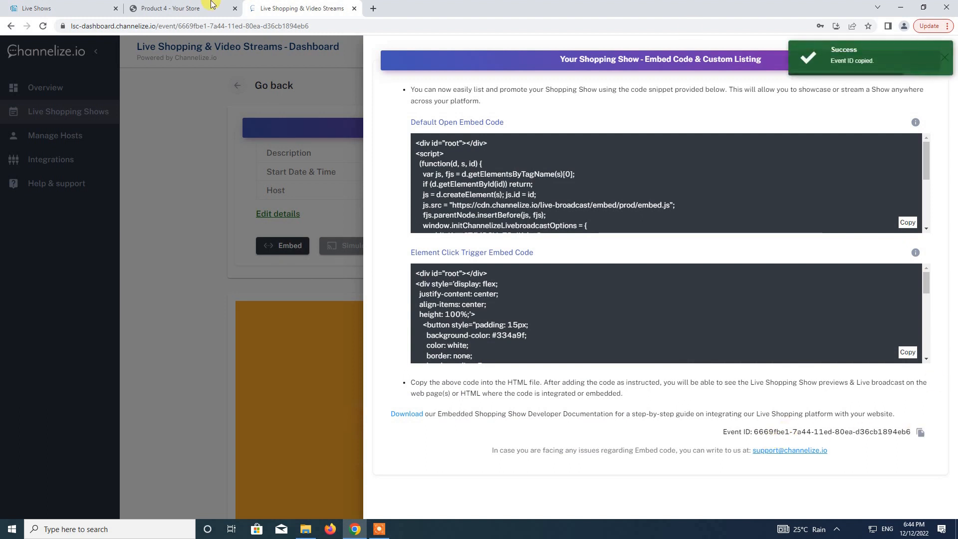
click(212, 6)
click(28, 7)
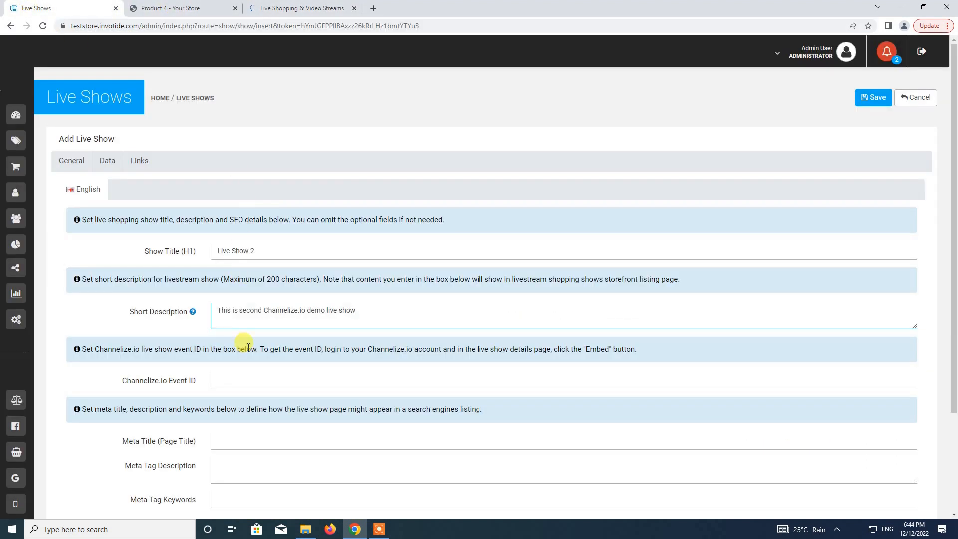
Paste the Channelize.io event ID, set meta title 'Live Show 2', and continue to Data settings.
click(248, 386)
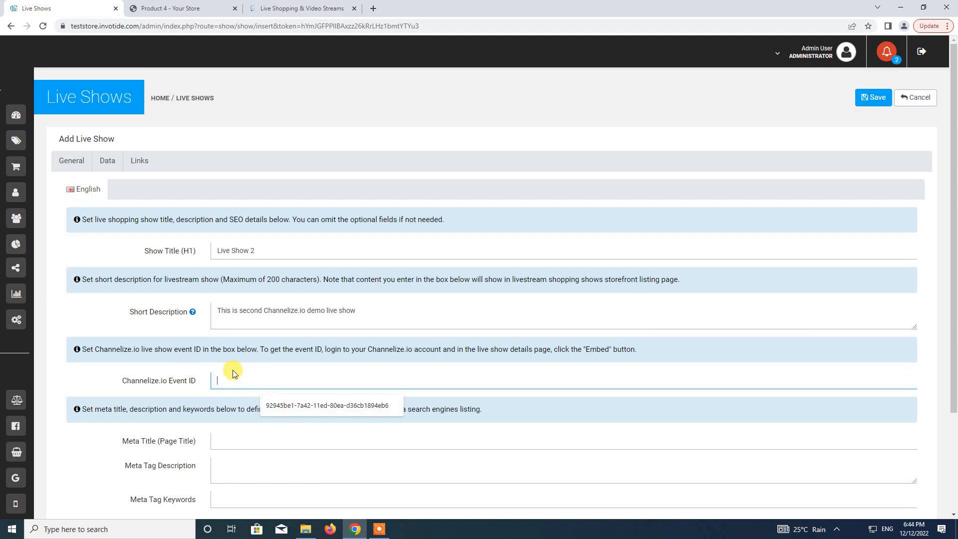
key(ctrl+v)
scroll(231, 369, down, 3)
click(249, 312)
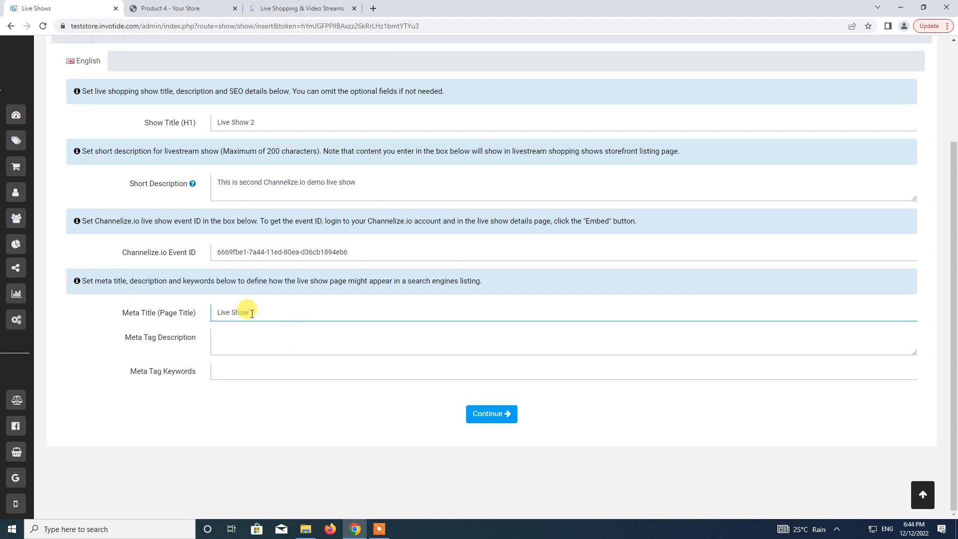
key(Tab)
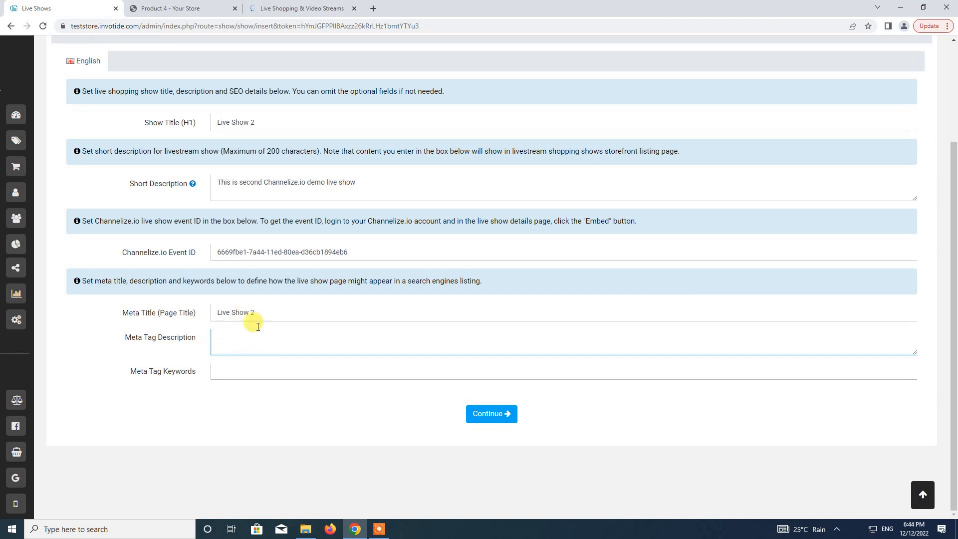
click(487, 415)
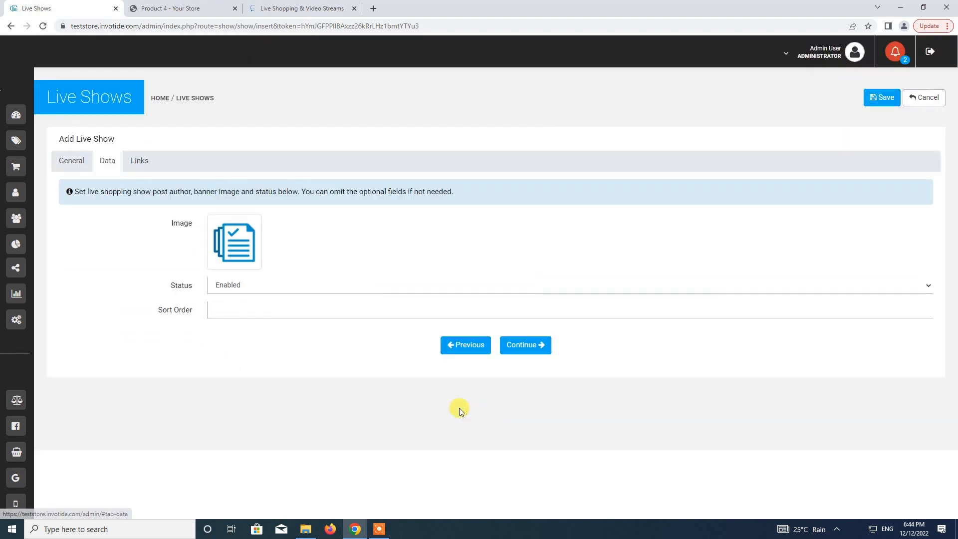
Give Live Show 2 the post2.jpg runner image and sort order 2, then save it.
click(238, 241)
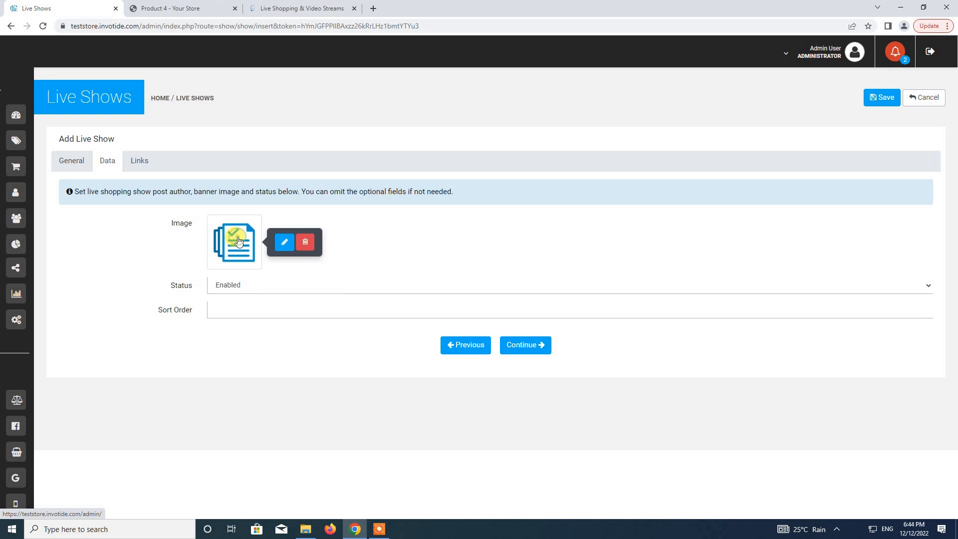
click(283, 242)
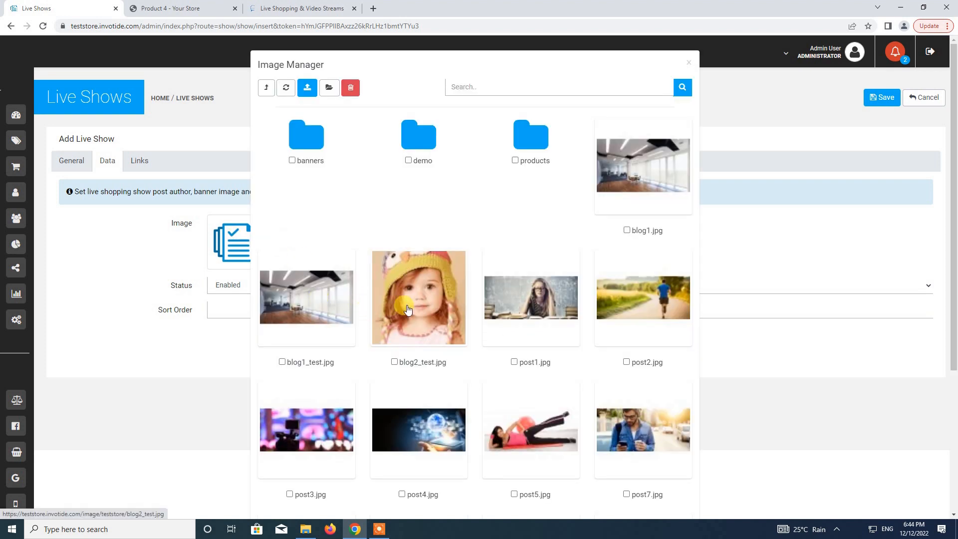
click(647, 289)
click(226, 308)
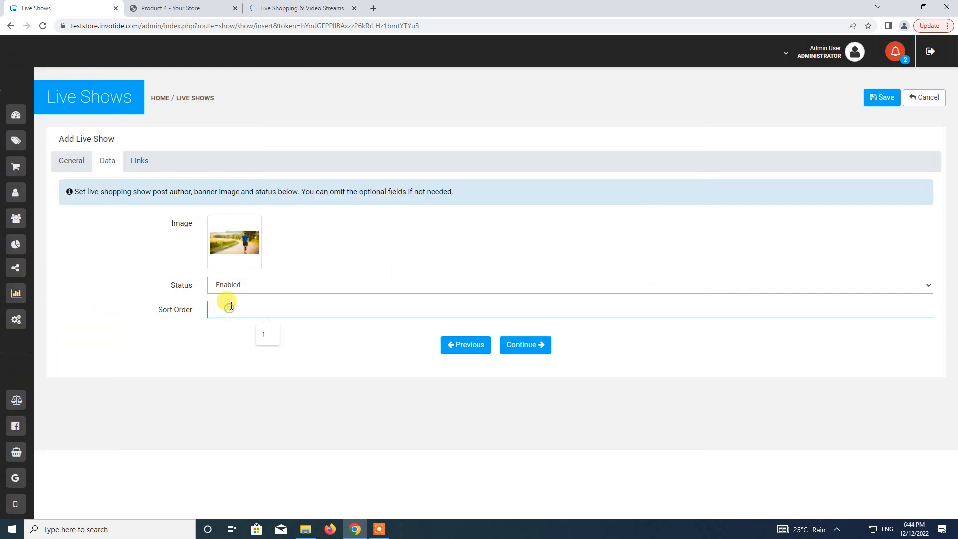
click(520, 346)
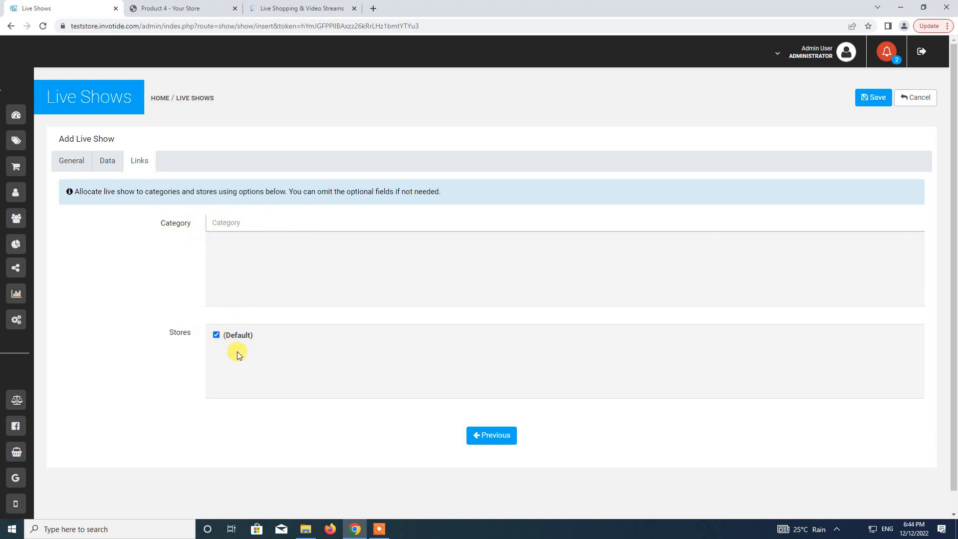
click(872, 97)
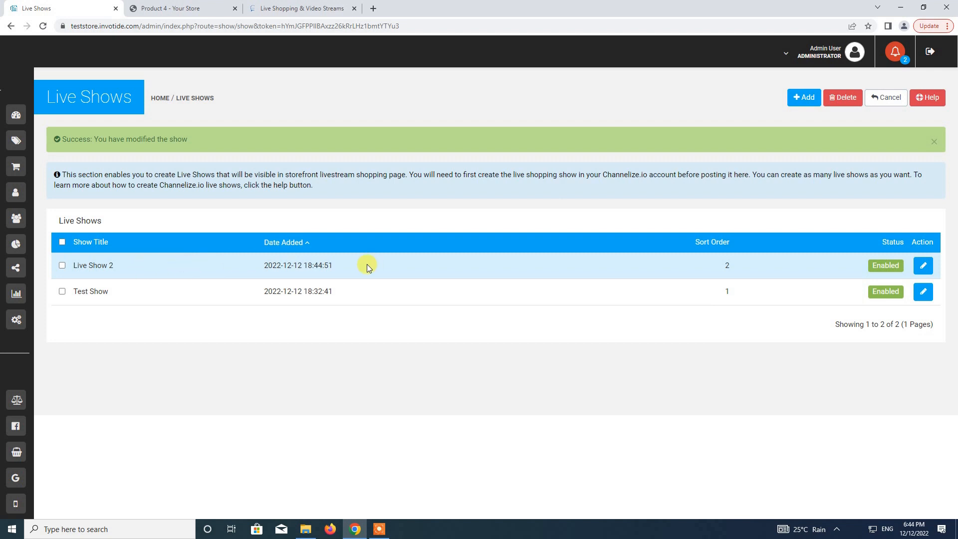
View the storefront's Live Shows page to confirm Test Show and Live Show 2 both appear.
click(851, 53)
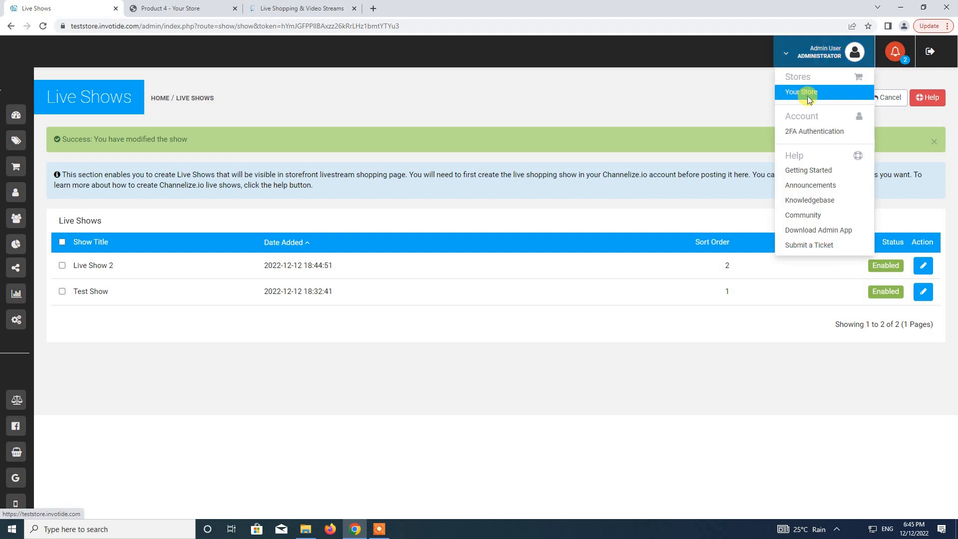
click(802, 92)
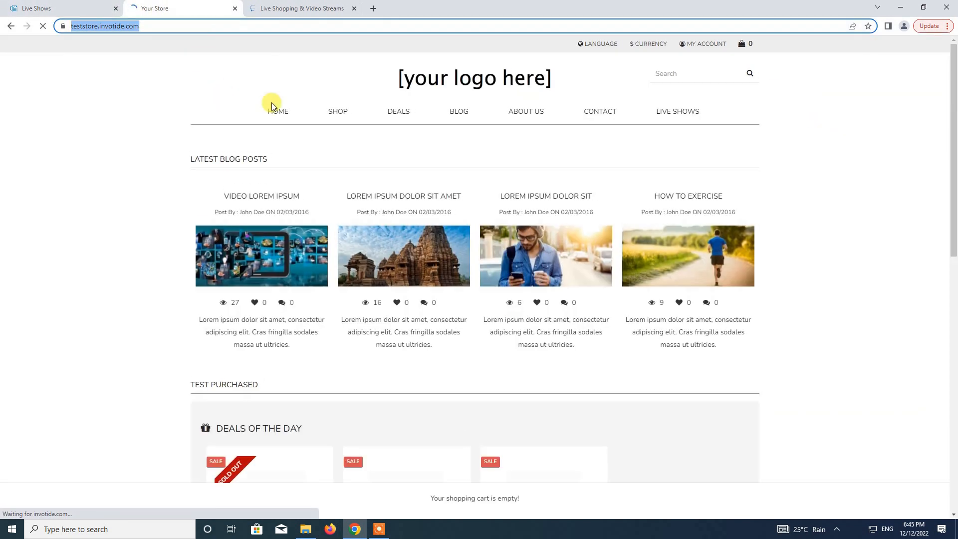
click(672, 112)
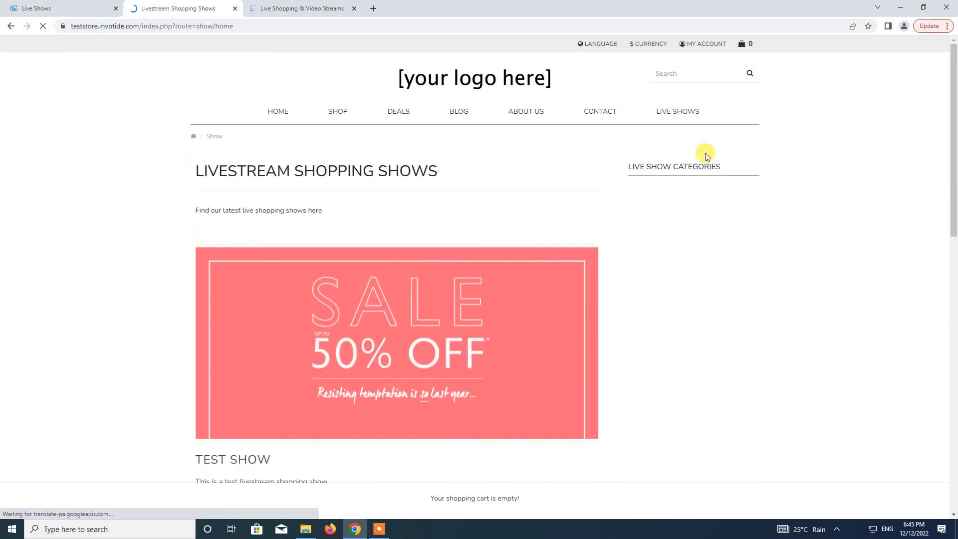
scroll(671, 172, down, 10)
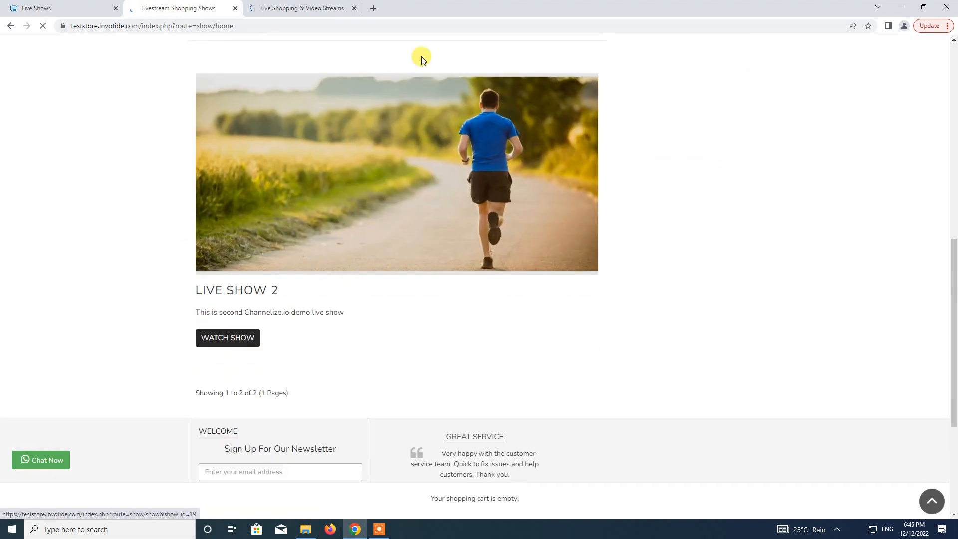
scroll(485, 271, down, 4)
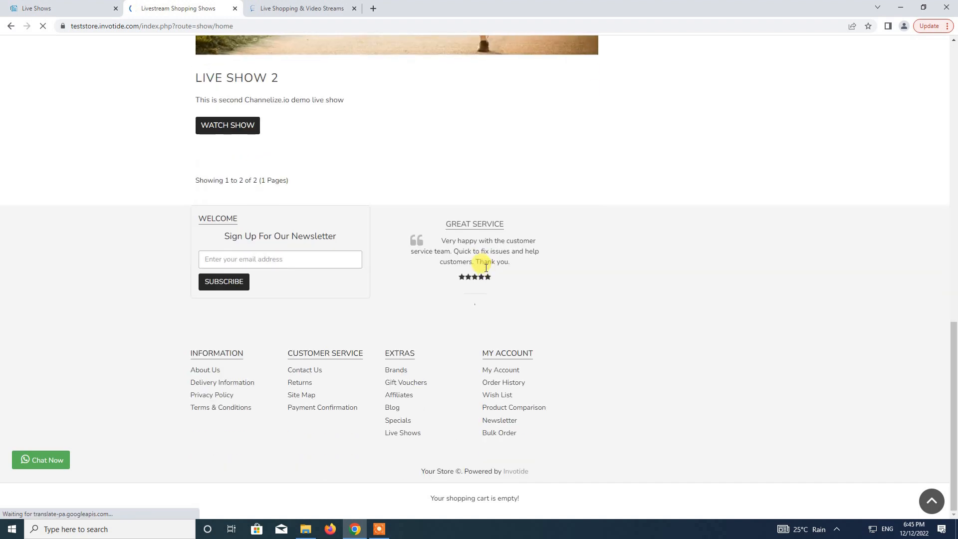
scroll(485, 271, up, 12)
scroll(479, 264, up, 2)
scroll(380, 118, down, 3)
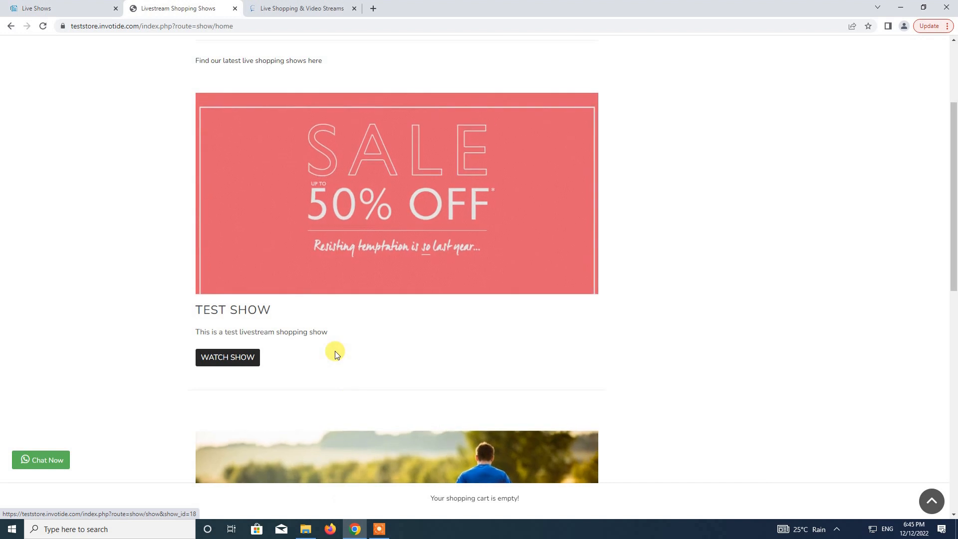
Open Marketing > Livestream Shopping > Live Show Home Page settings in the admin.
click(65, 8)
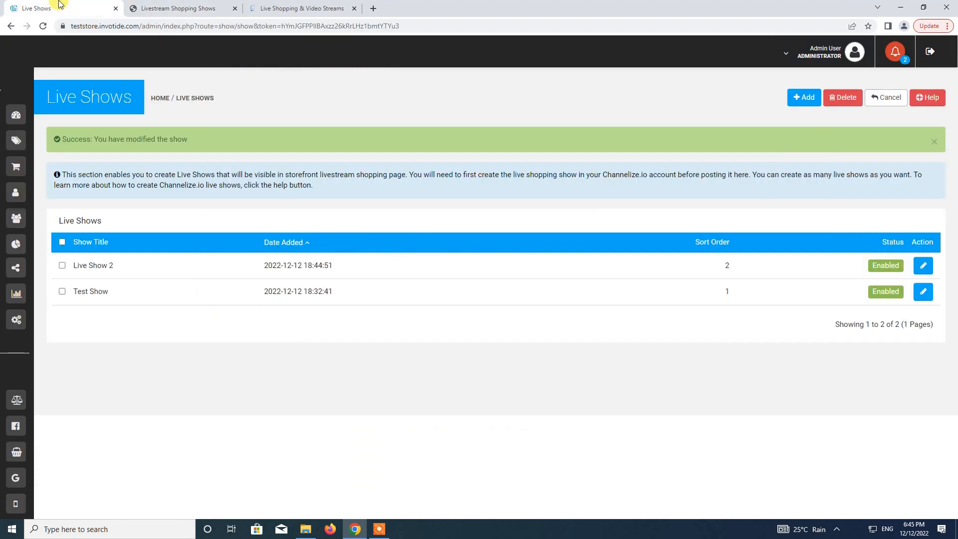
mouse_move(20, 97)
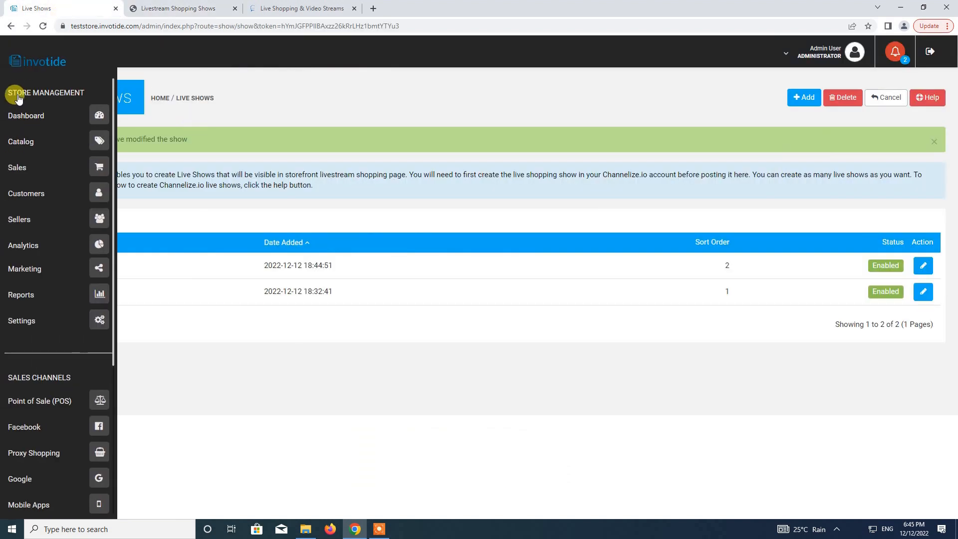
click(96, 273)
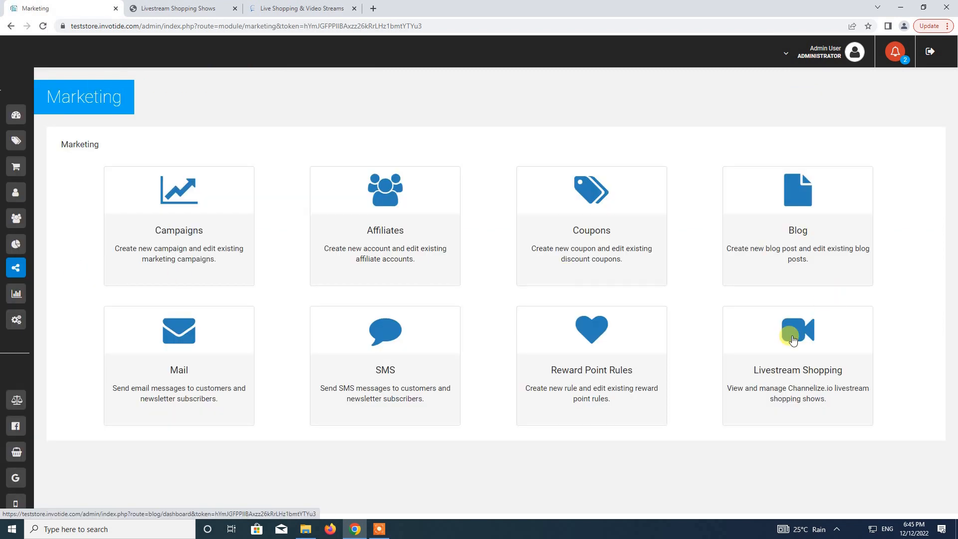
click(794, 344)
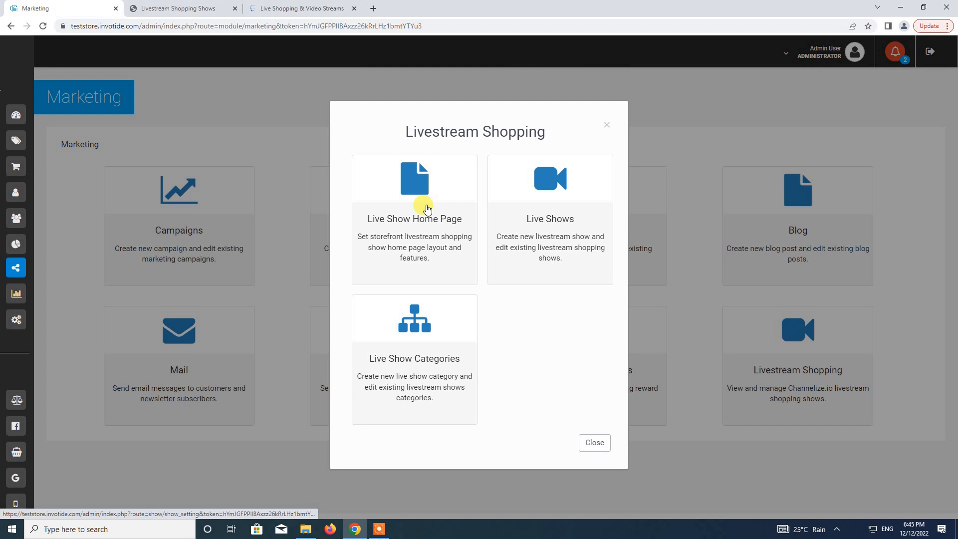
click(409, 221)
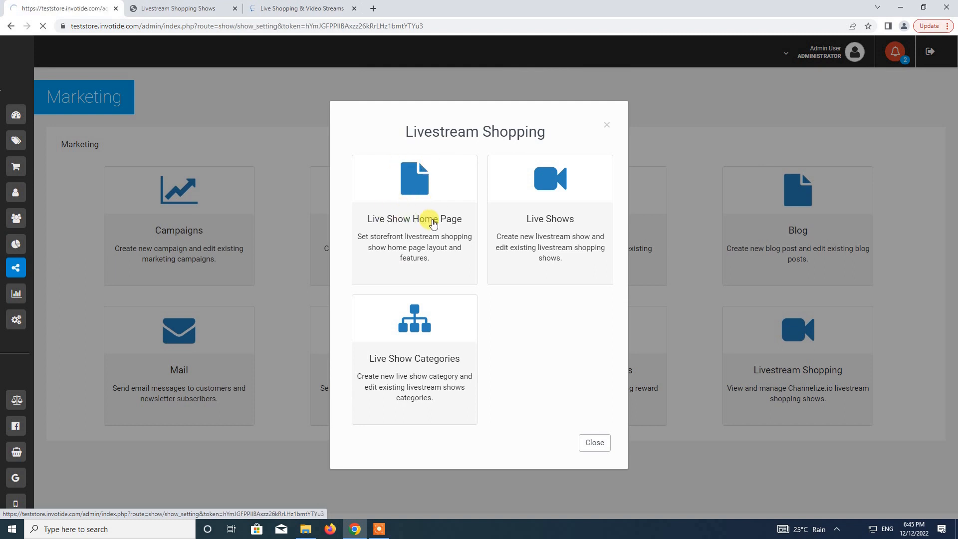
scroll(353, 309, down, 6)
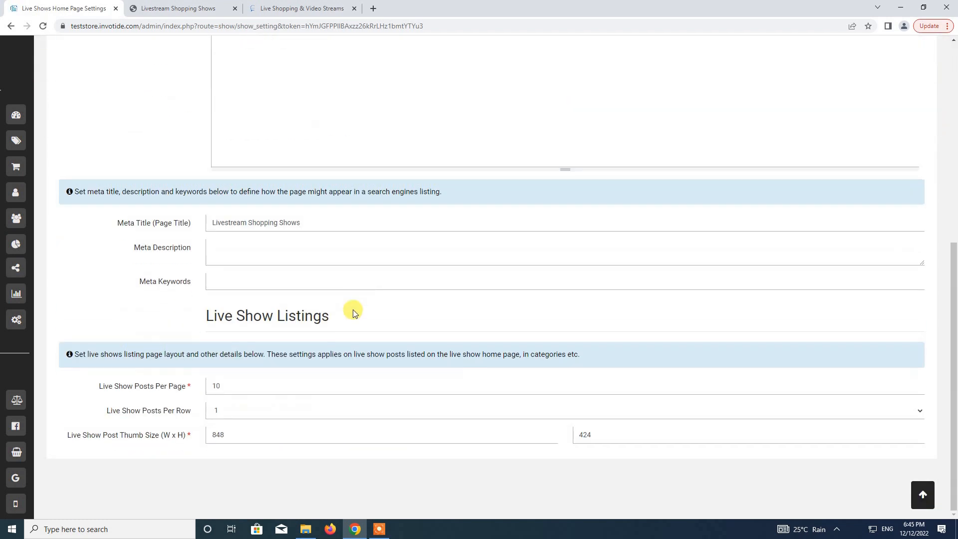
Set Live Show Posts Per Row to 2 and save the home page settings.
click(225, 409)
click(225, 410)
click(225, 410)
click(228, 430)
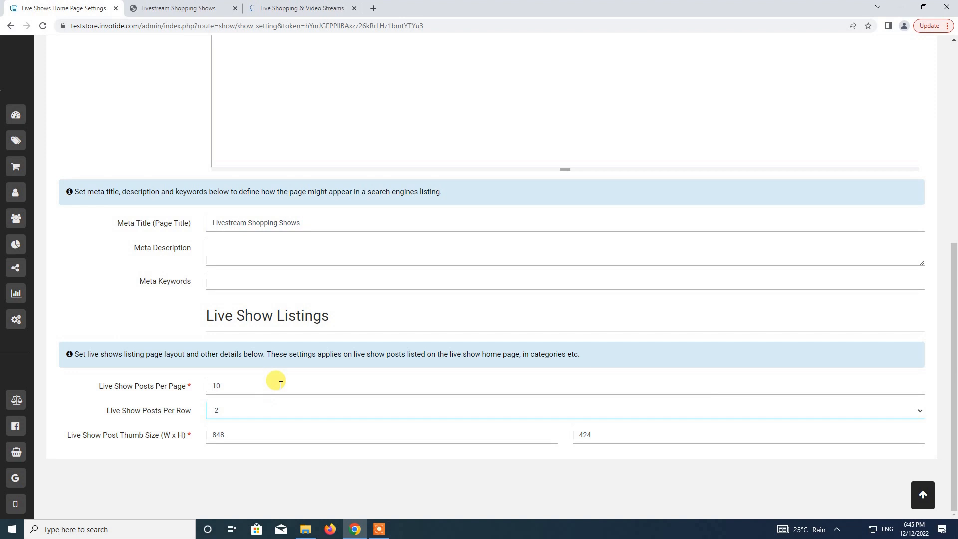
scroll(280, 384, up, 7)
click(860, 102)
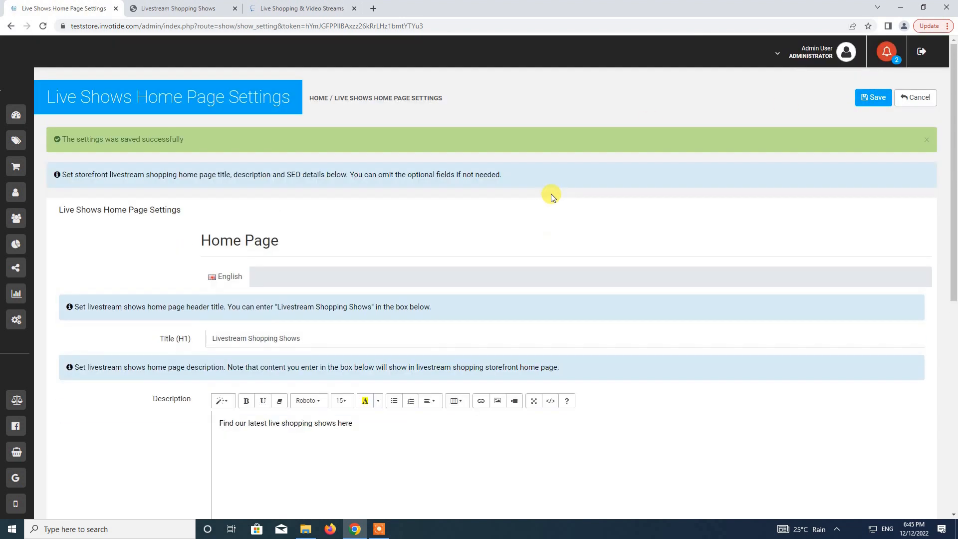
click(189, 13)
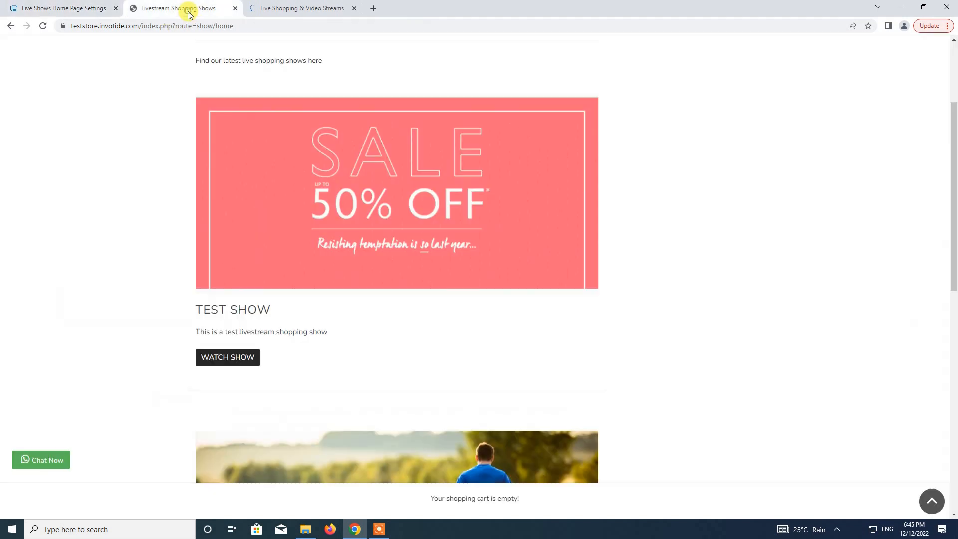
scroll(197, 178, down, 4)
scroll(210, 179, up, 3)
scroll(220, 177, up, 4)
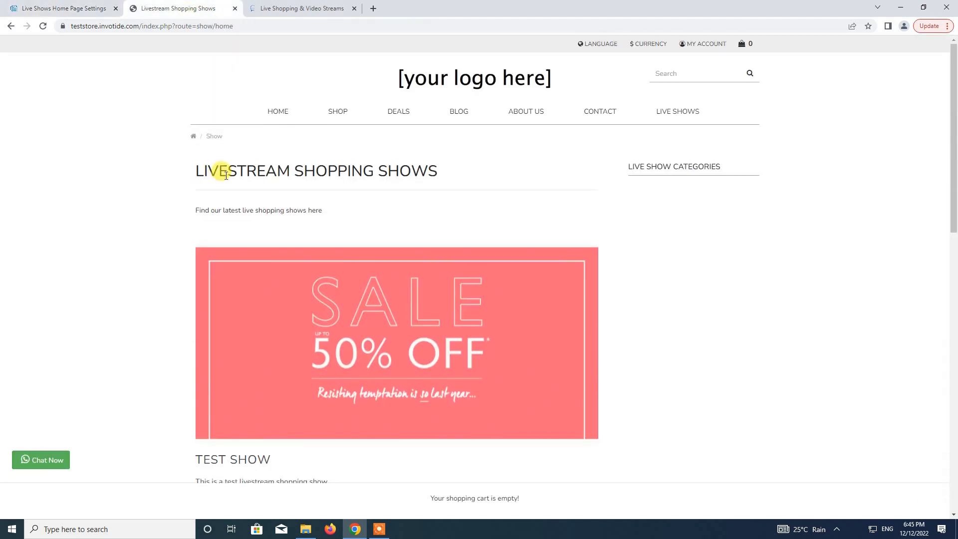
click(42, 27)
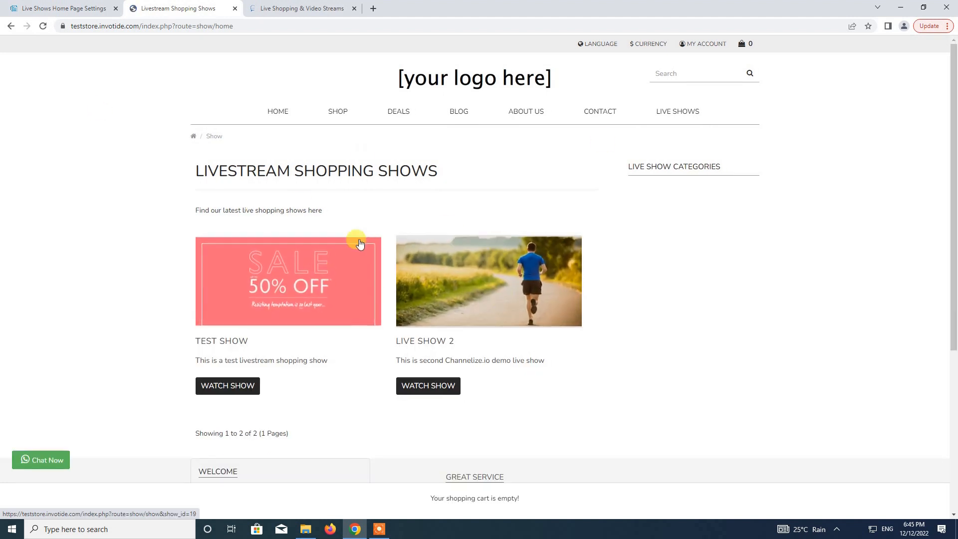
click(443, 393)
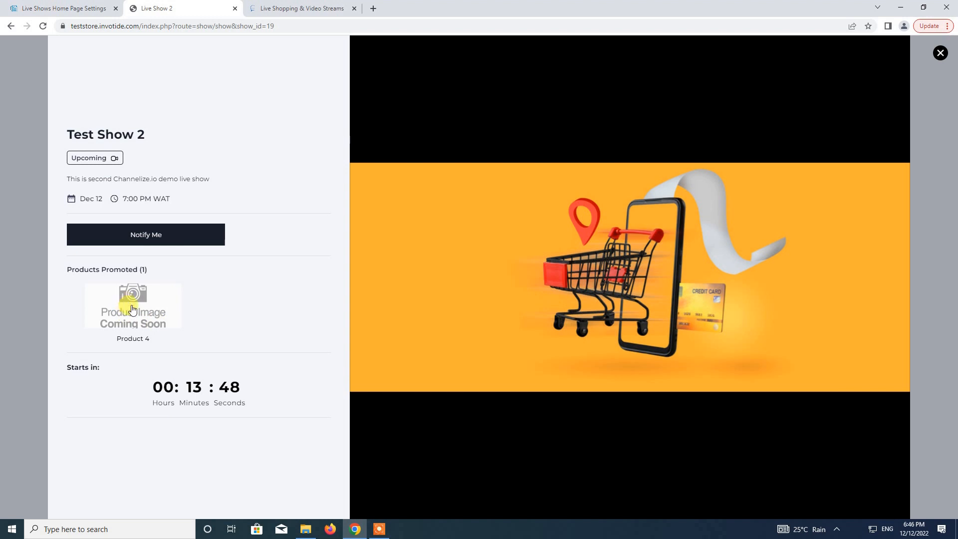
click(940, 53)
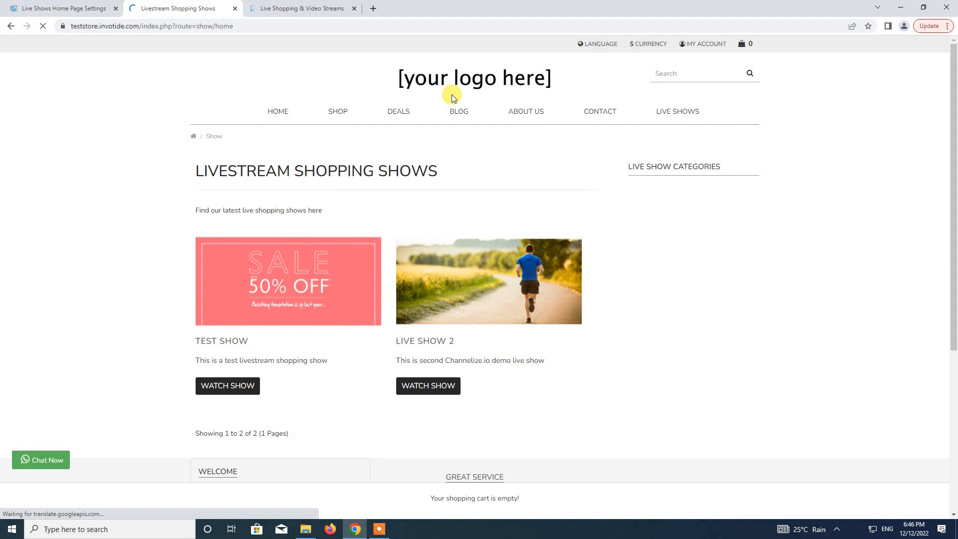
Check the storefront home page for a live shows section, then go back to the admin tab.
click(278, 113)
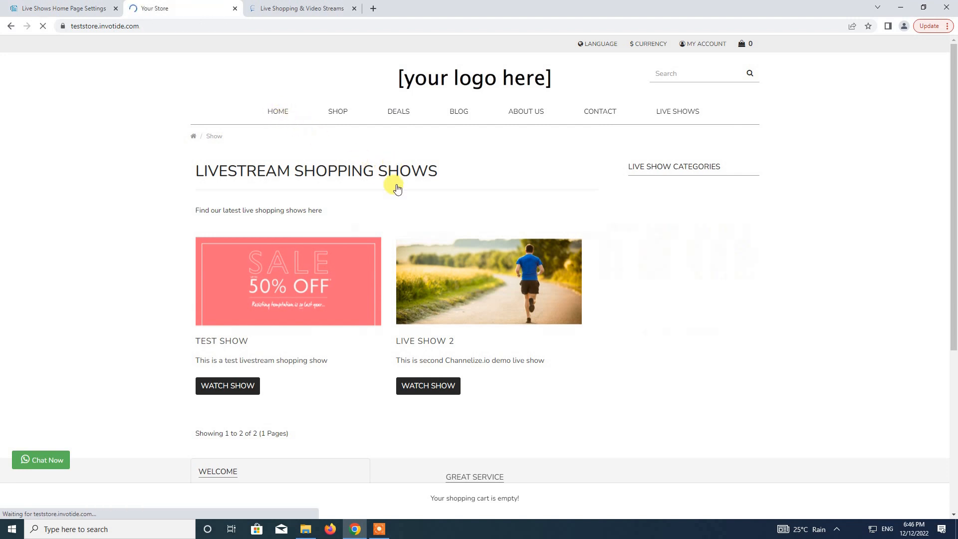
scroll(397, 188, down, 1)
scroll(397, 188, down, 4)
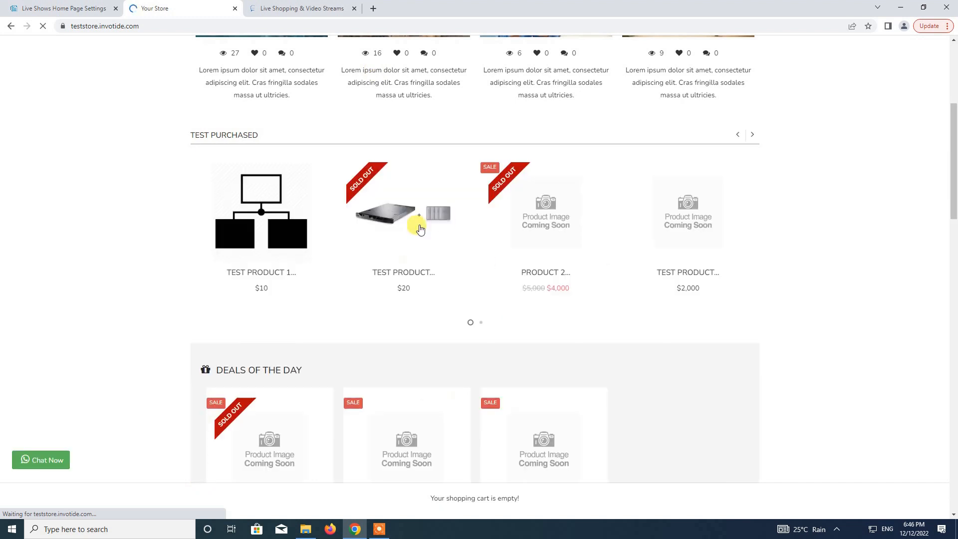
scroll(393, 278, down, 3)
scroll(391, 274, up, 7)
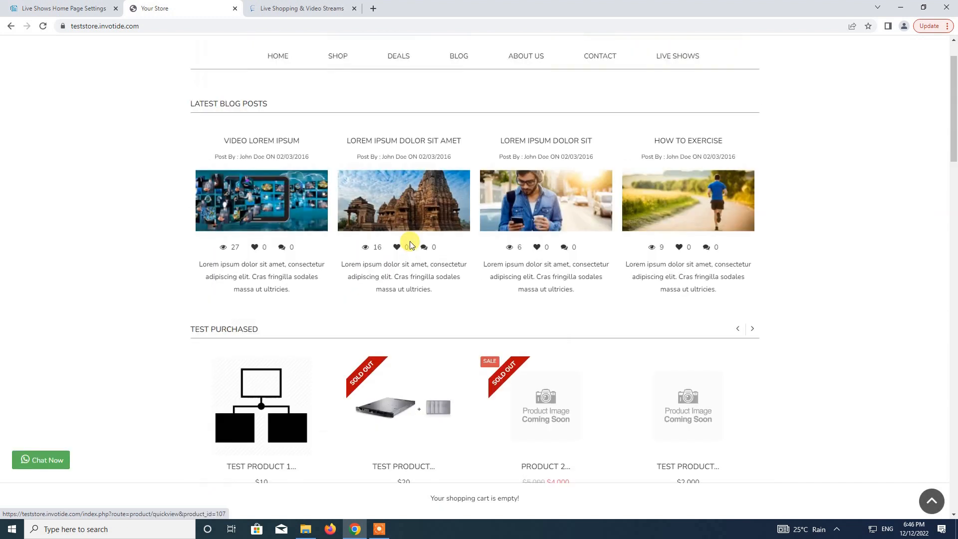
click(79, 9)
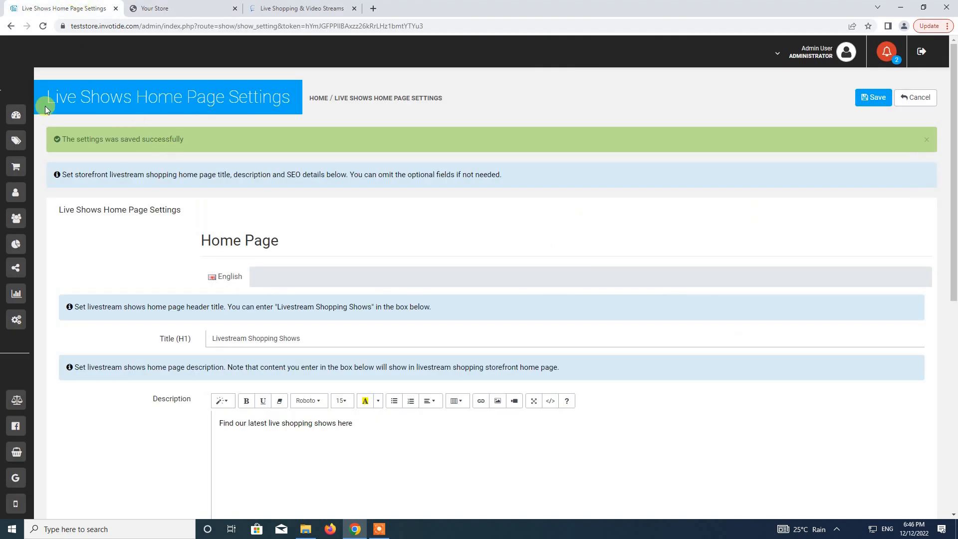
Go to Settings > Themes and open the Layout Designer.
mouse_move(21, 102)
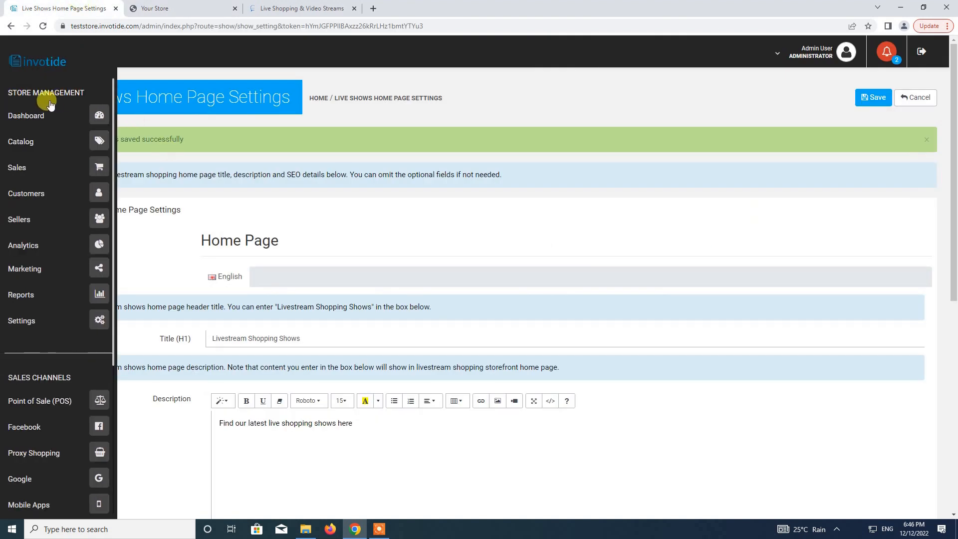
click(93, 325)
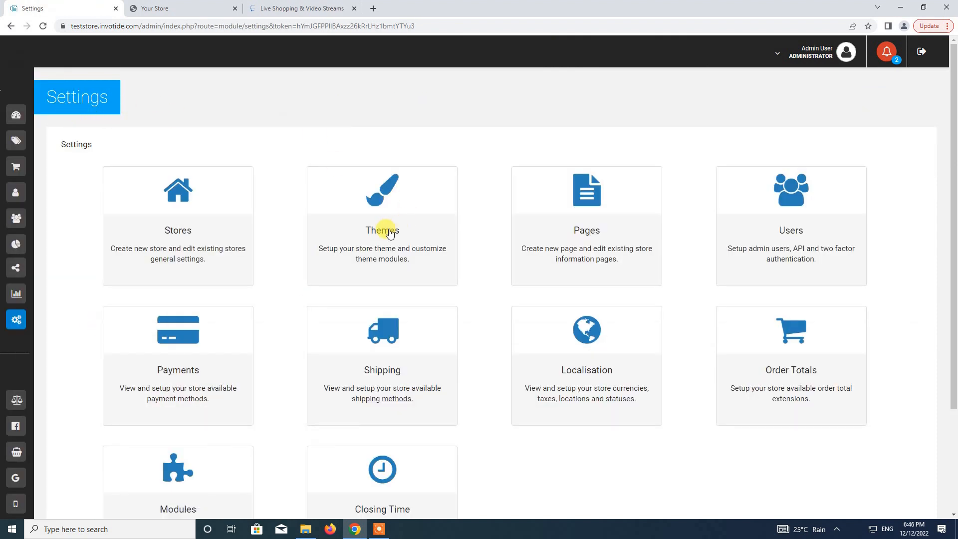
click(382, 243)
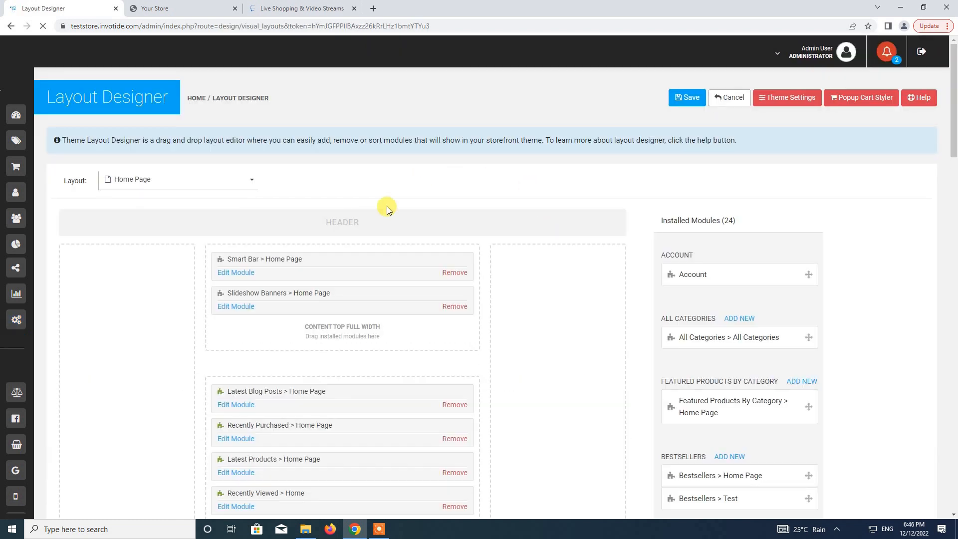
Select the Home Page layout in the Layout Designer.
click(213, 184)
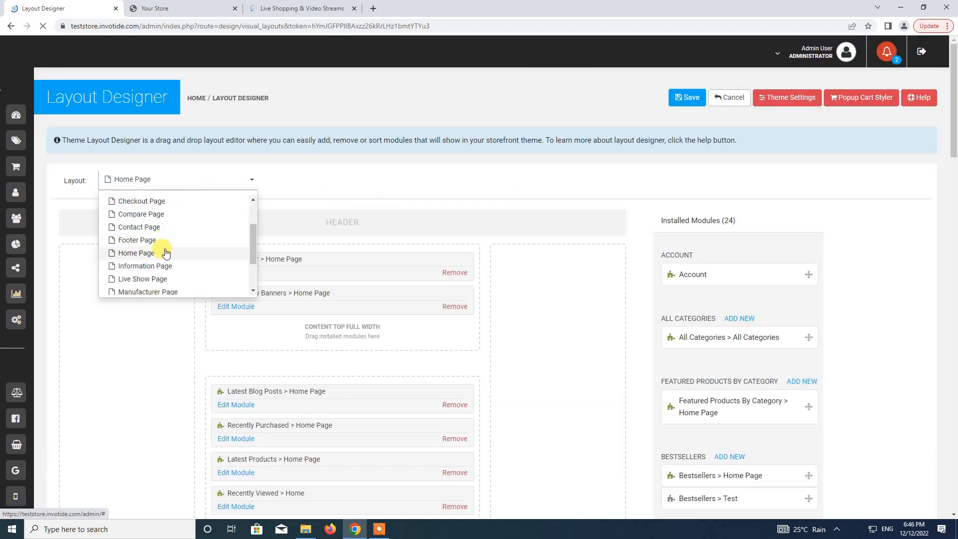
click(164, 251)
scroll(422, 204, down, 4)
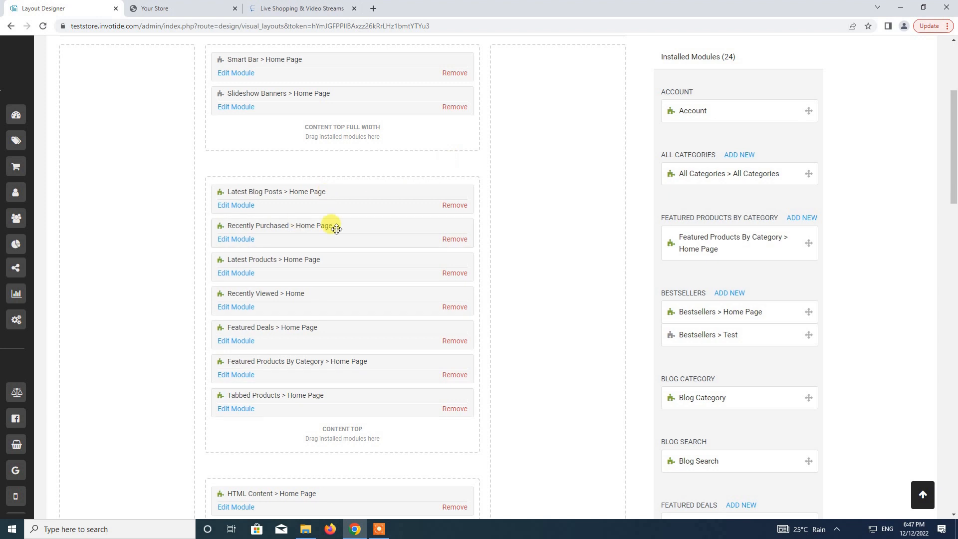
scroll(239, 240, down, 3)
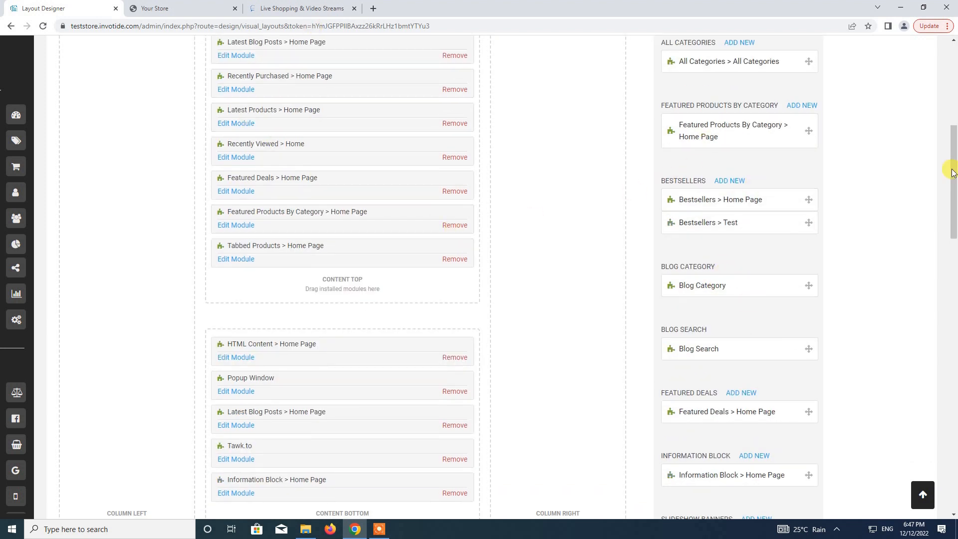
Drag Latest Livestream Shows from Installed Modules to the top of Content Top.
drag(952, 172, 954, 365)
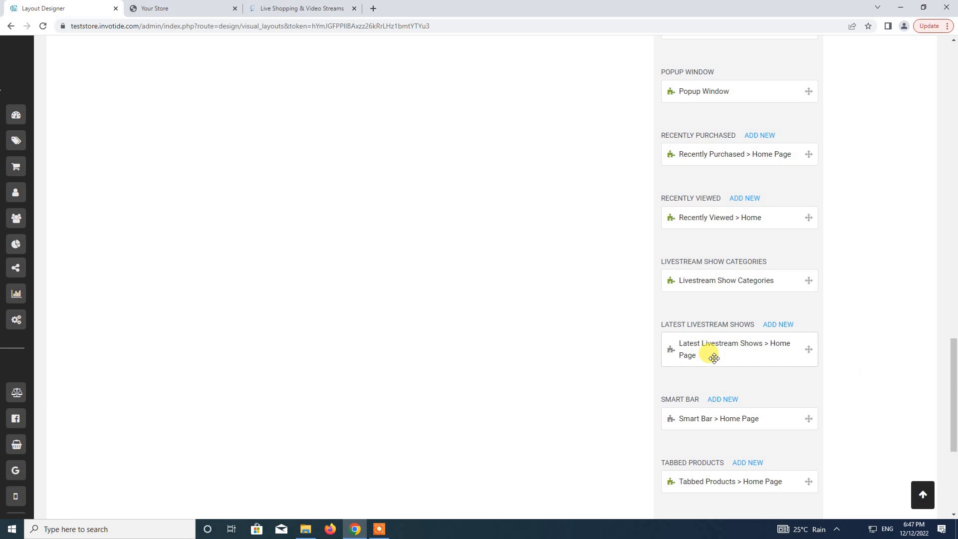
drag(726, 351, 272, 252)
scroll(466, 359, down, 5)
scroll(466, 358, up, 15)
scroll(468, 359, up, 2)
scroll(265, 239, up, 5)
drag(271, 252, 269, 397)
drag(294, 435, 241, 188)
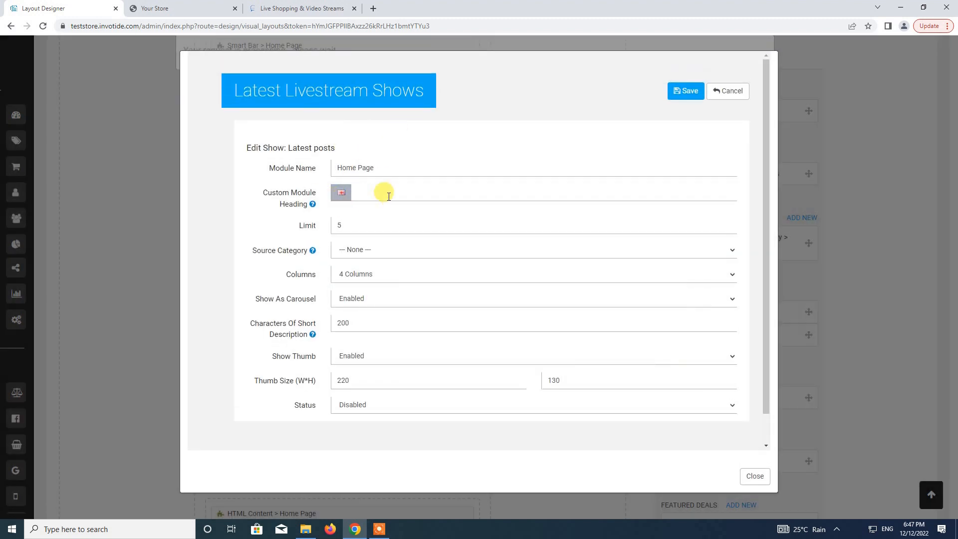
Give the module the heading 'Latest Live Shows', set Status to Enabled, and save.
click(409, 199)
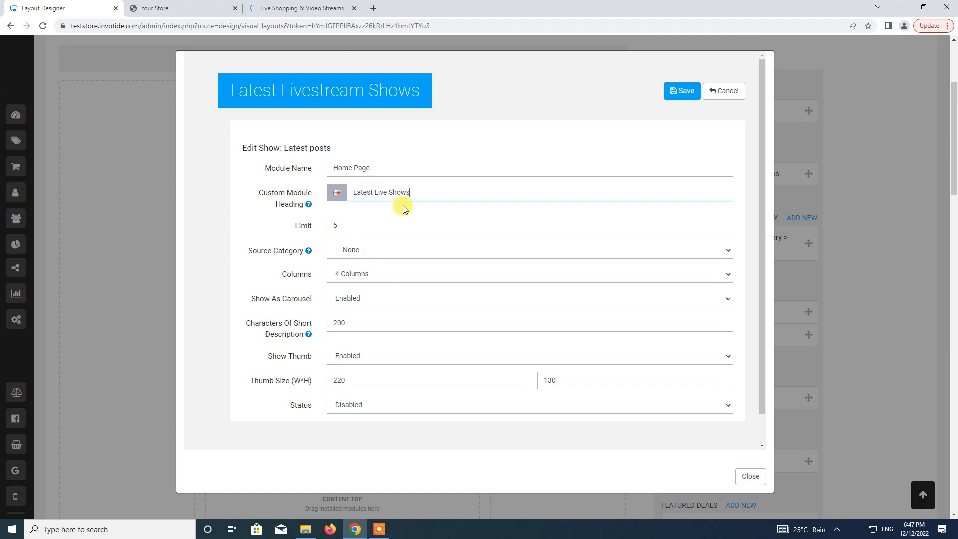
click(359, 403)
click(355, 418)
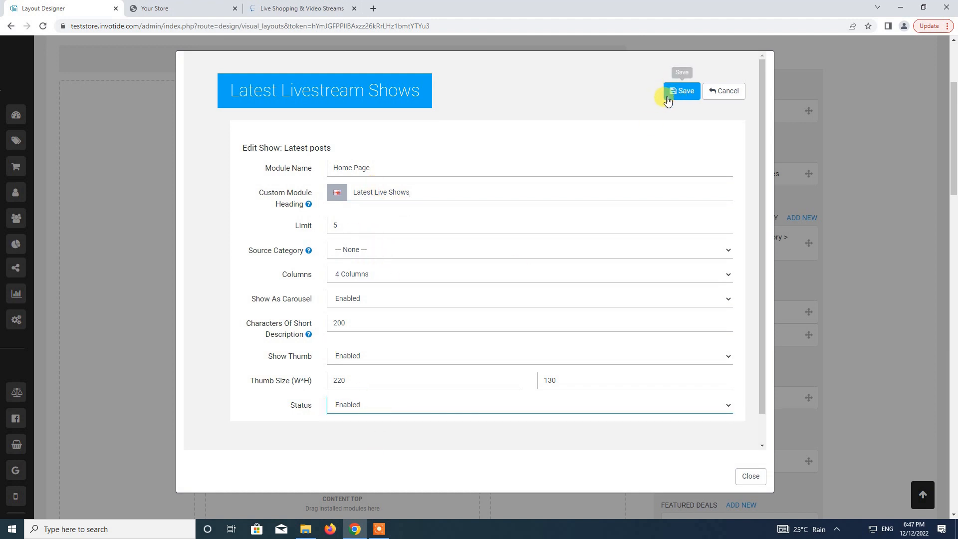
click(666, 96)
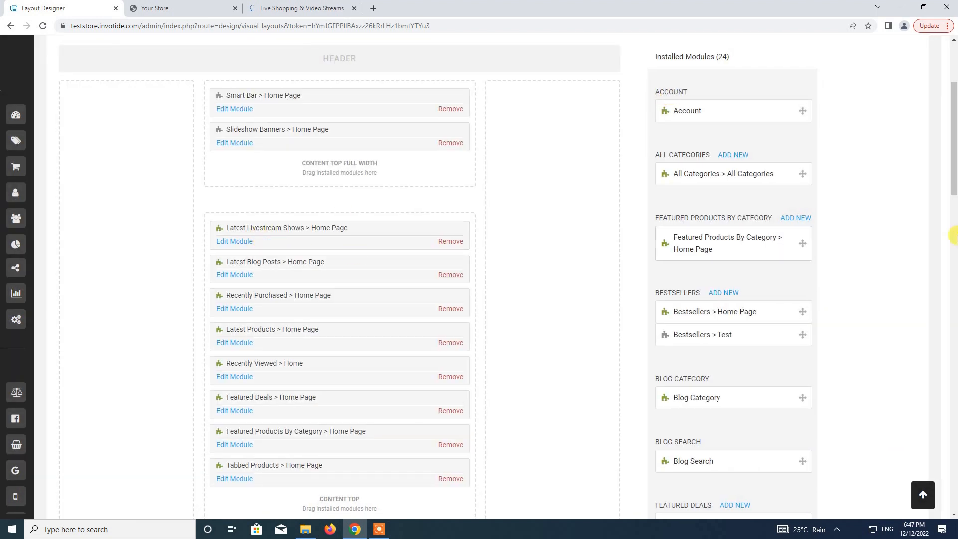
Save the Home Page layout with the Latest Livestream Shows module in Content Top.
drag(952, 177, 953, 138)
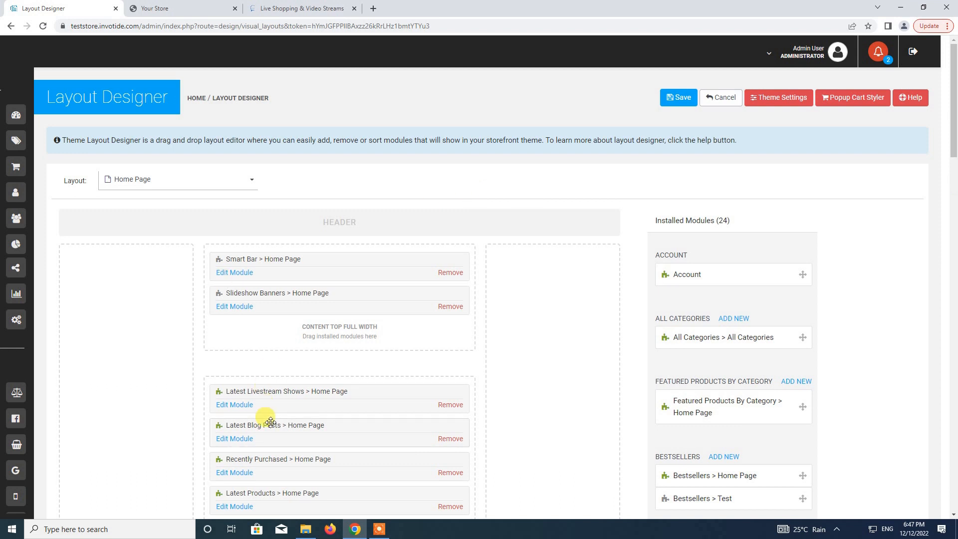
click(678, 98)
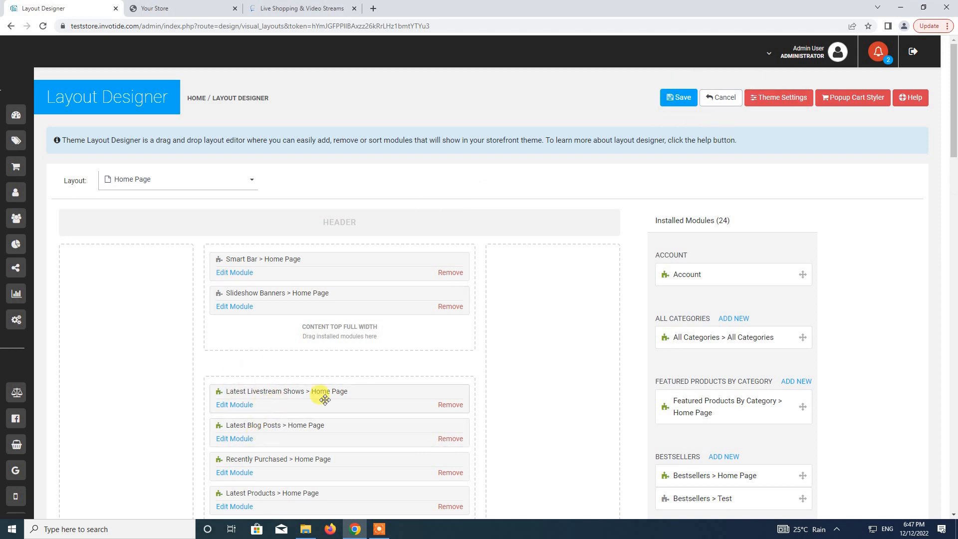
click(678, 99)
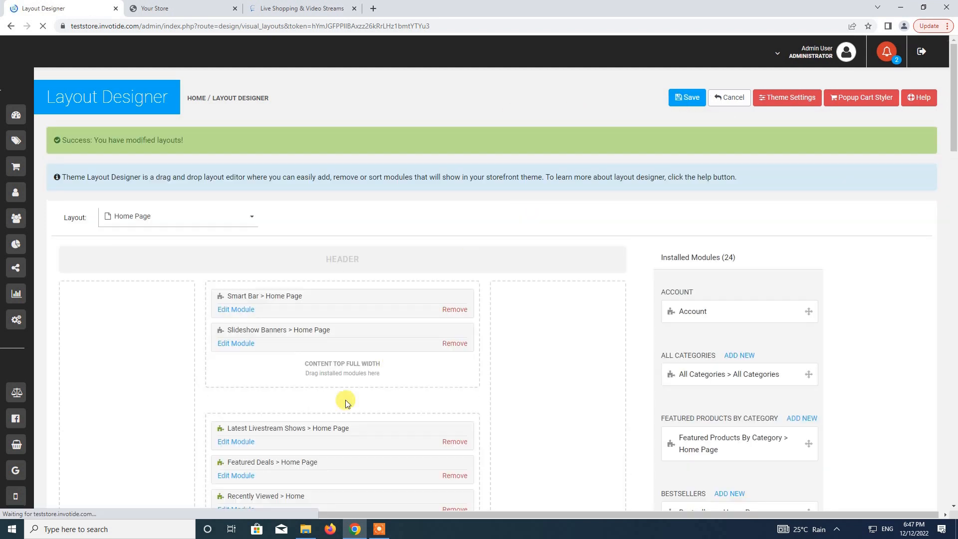
Reload the storefront home page to display the new Latest Live Shows section.
click(182, 9)
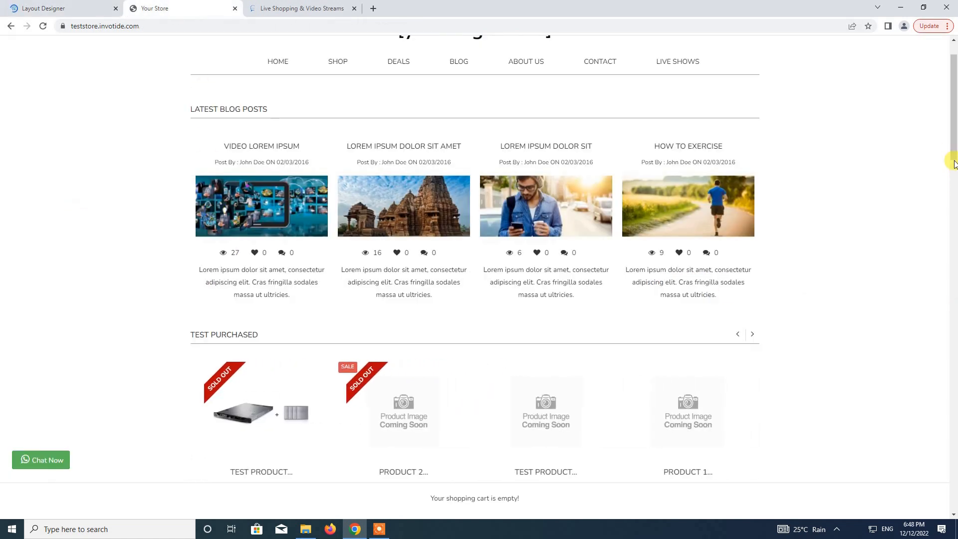
drag(953, 156, 953, 103)
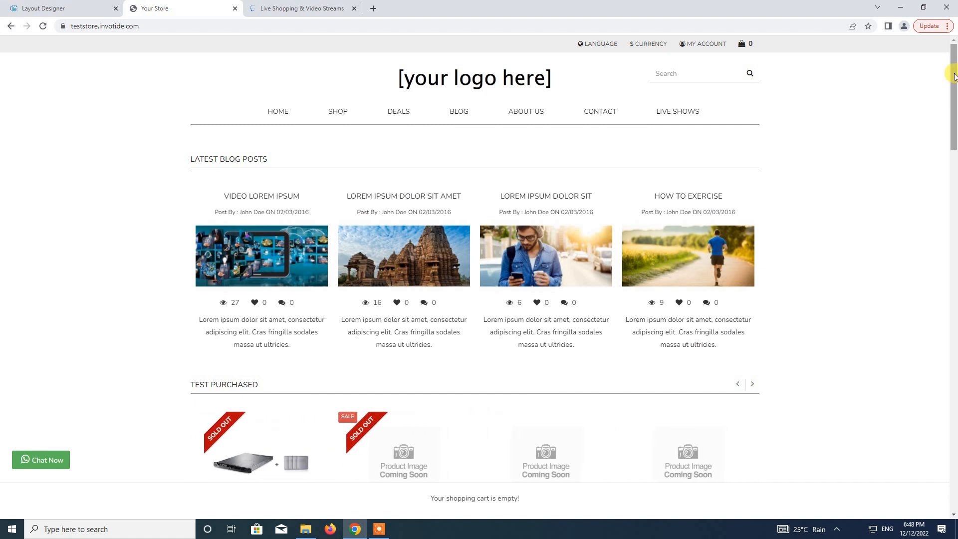
scroll(953, 77, down, 1)
scroll(953, 77, up, 1)
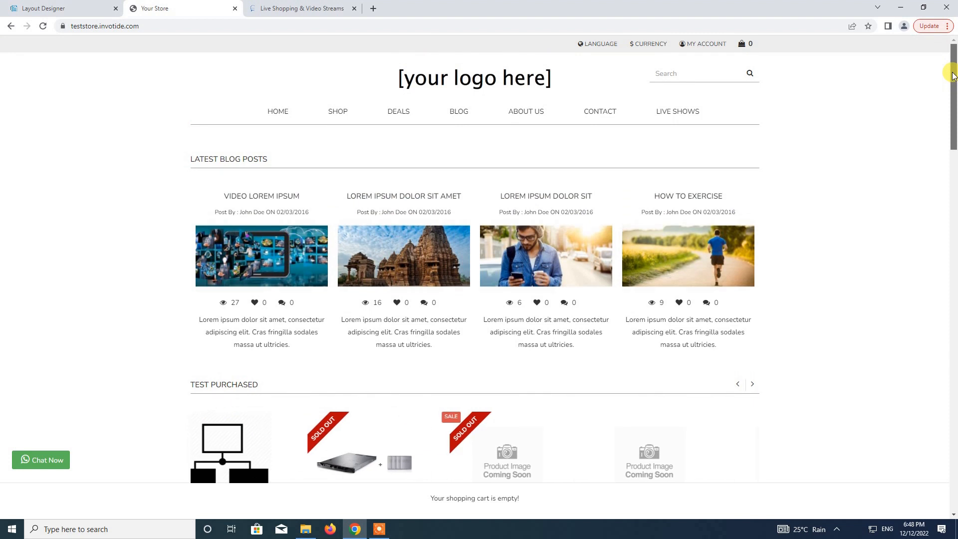
scroll(953, 77, down, 1)
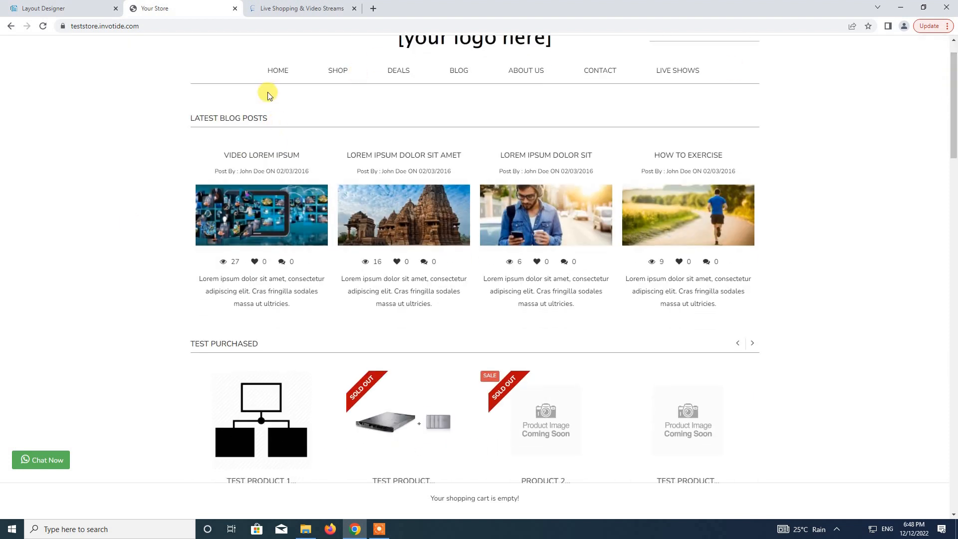
click(43, 26)
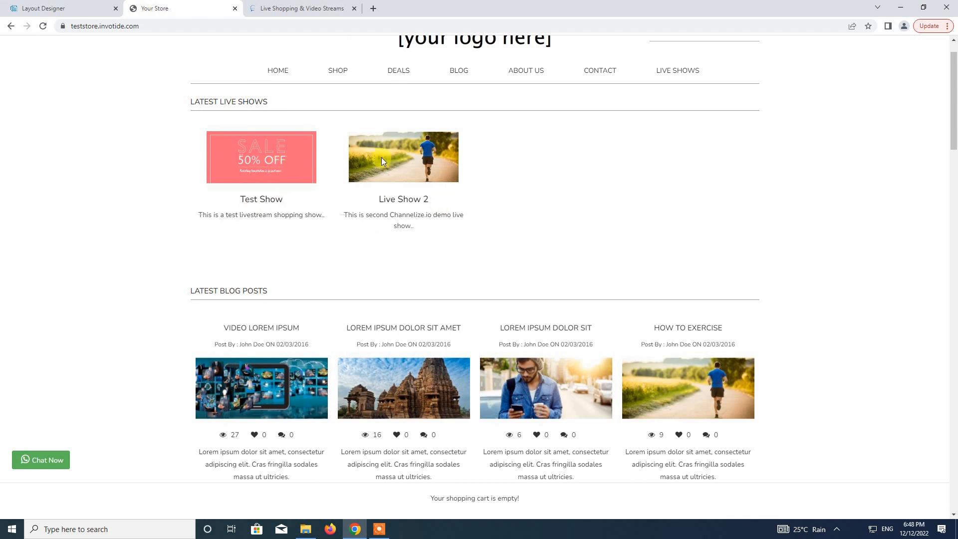
Preview the Test Show and Live Show 2 windows, then close the storefront tab.
click(261, 166)
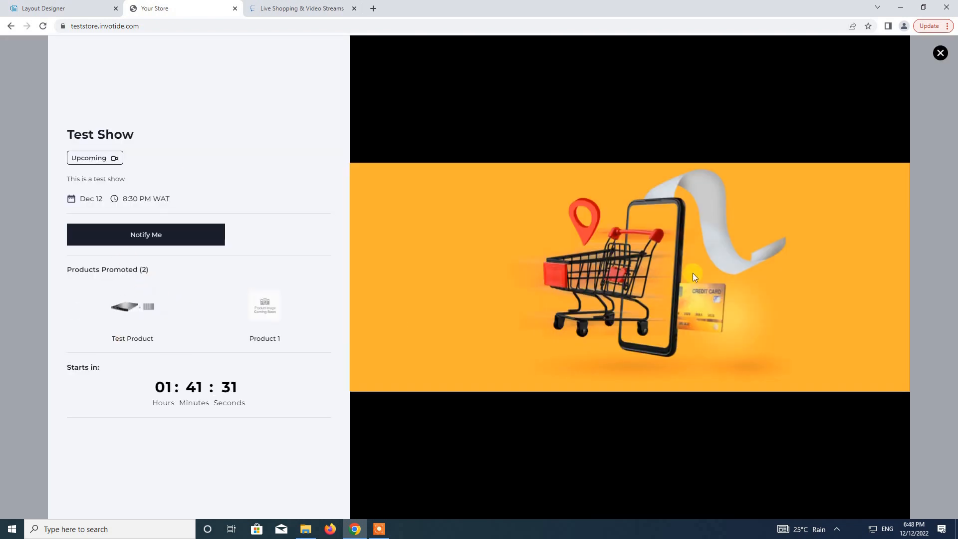
click(940, 53)
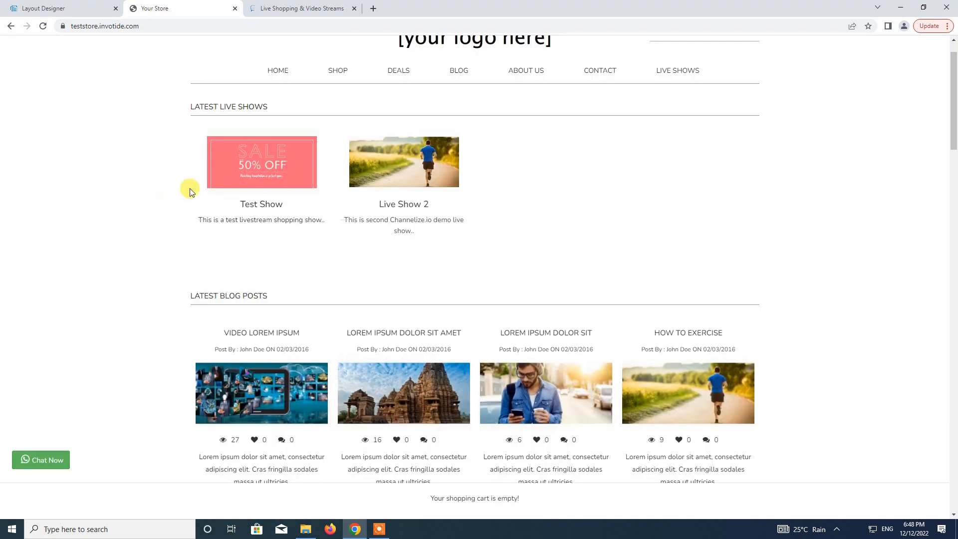
click(405, 160)
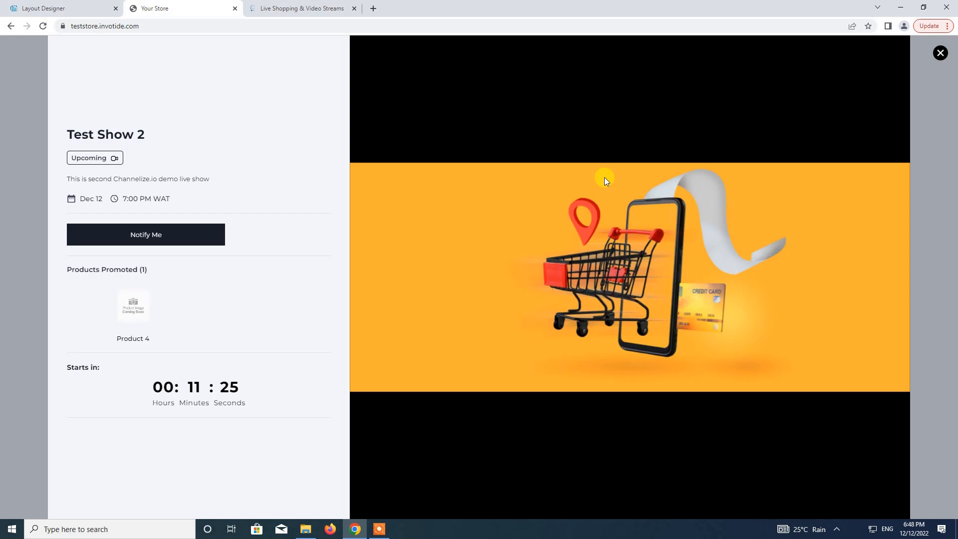
click(940, 53)
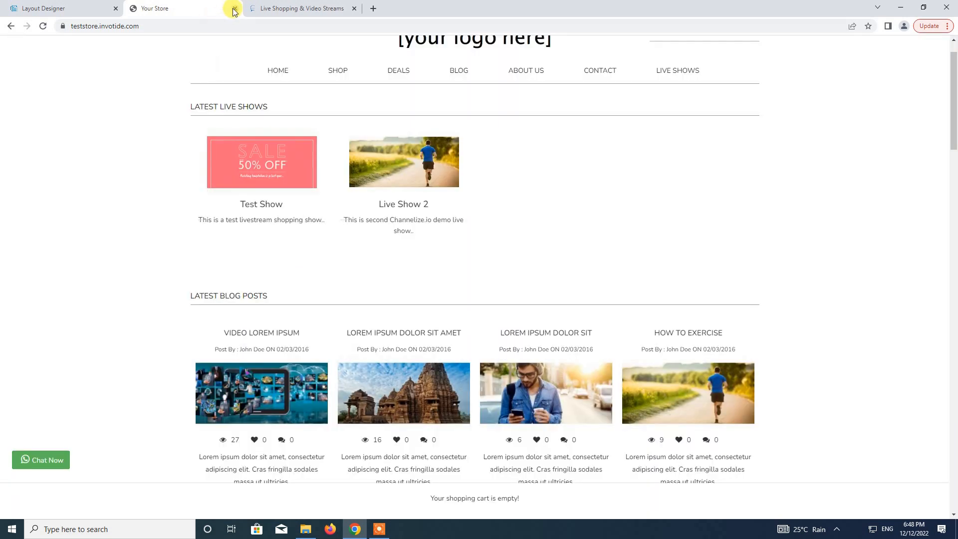
click(235, 8)
Bring the Layout Designer with the Home Page layout back to the front.
click(85, 12)
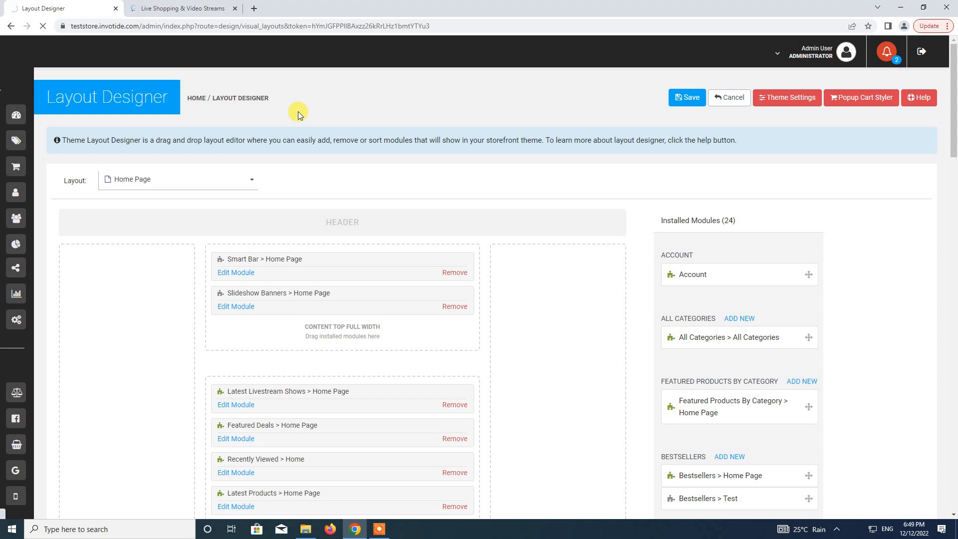
click(379, 528)
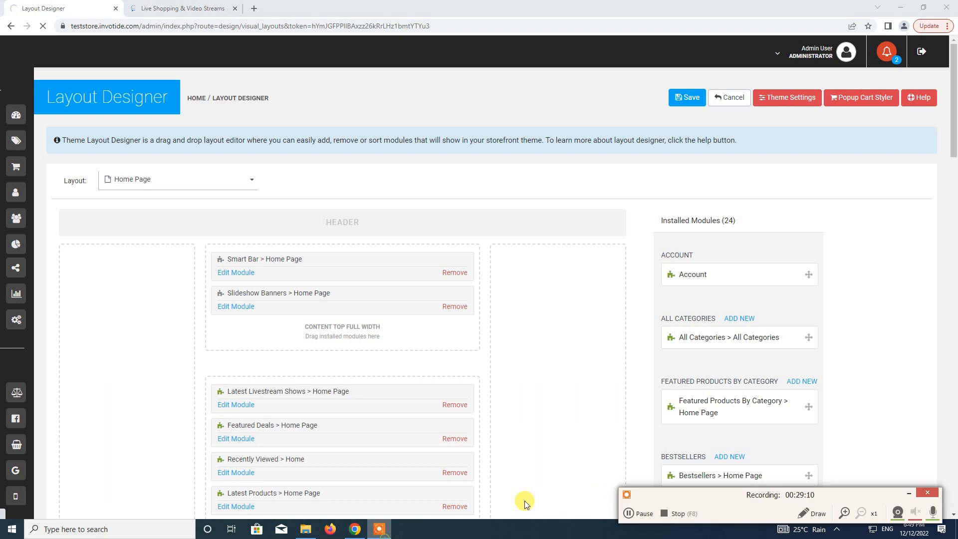